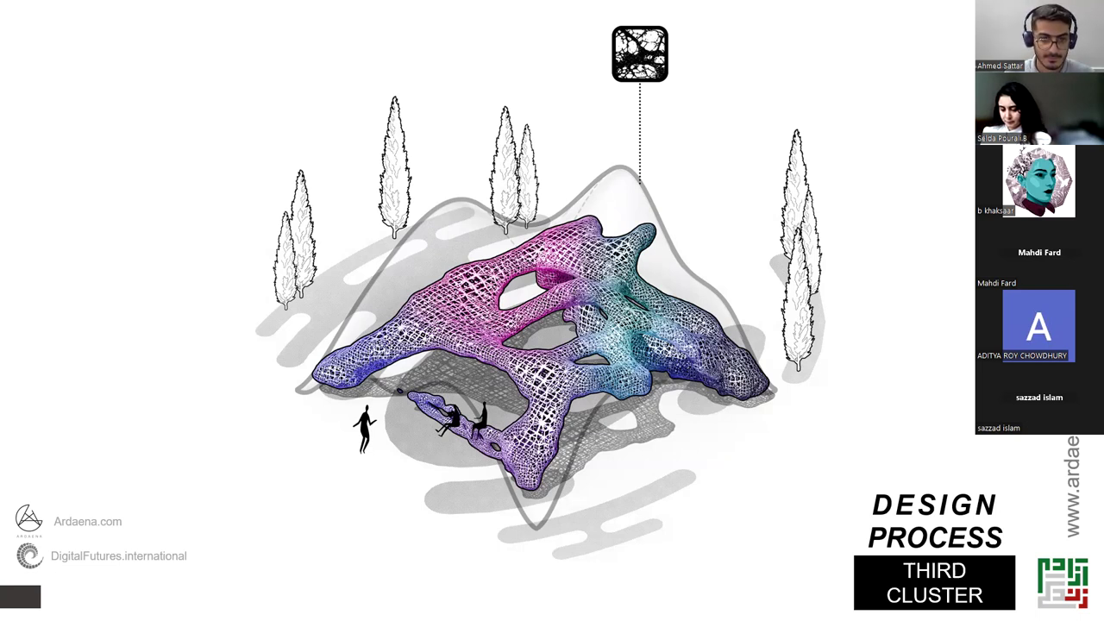
pyautogui.press('Right')
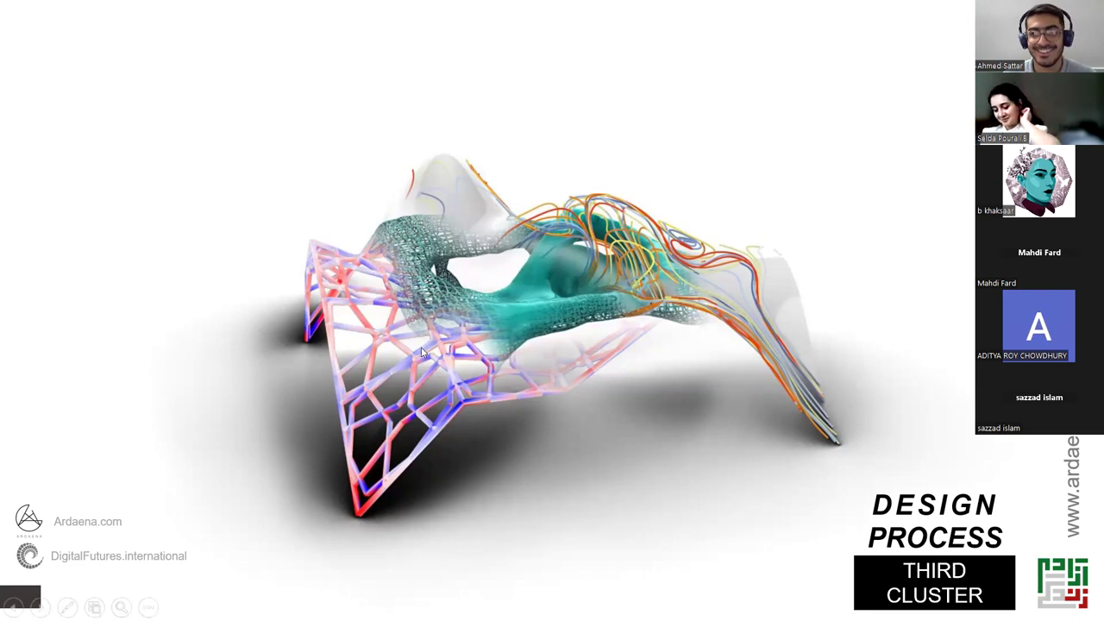
pyautogui.click(444, 391)
pyautogui.click(451, 394)
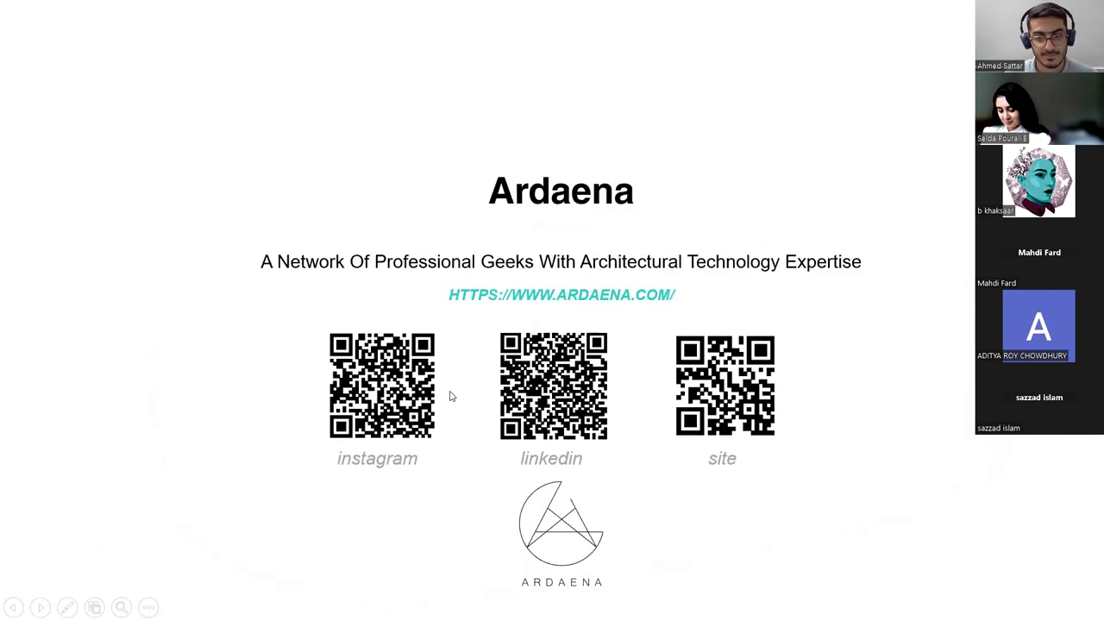
pyautogui.click(474, 469)
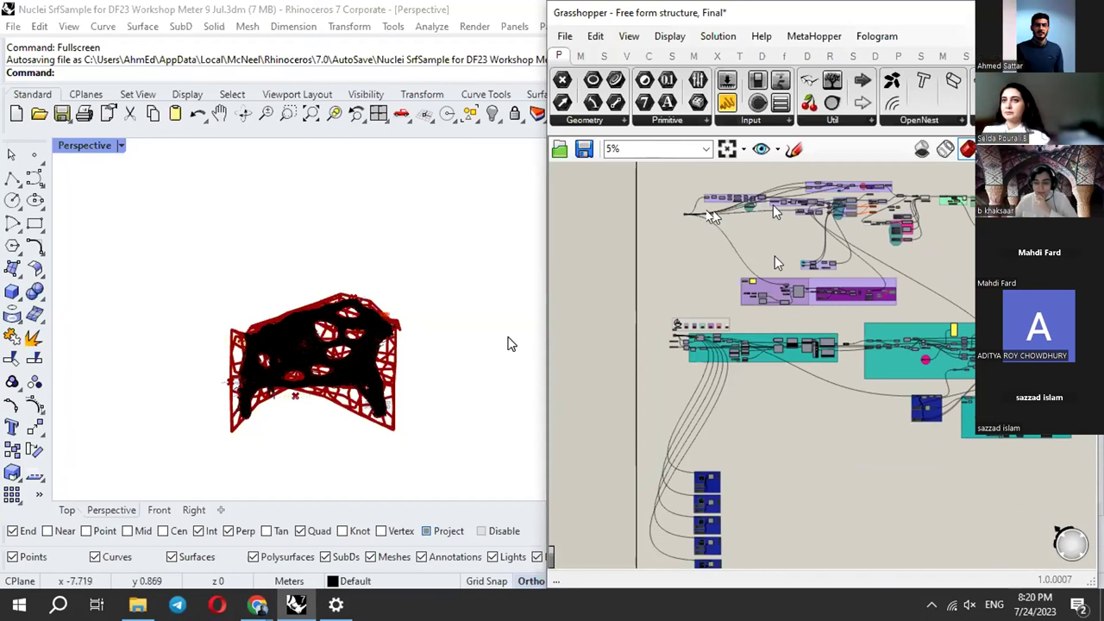
# Examine the overall layout of the free form structure definition, including the Force Flow group and the neighbouring component groups.
pyautogui.moveTo(777, 263); pyautogui.dragTo(776, 292, button='right')
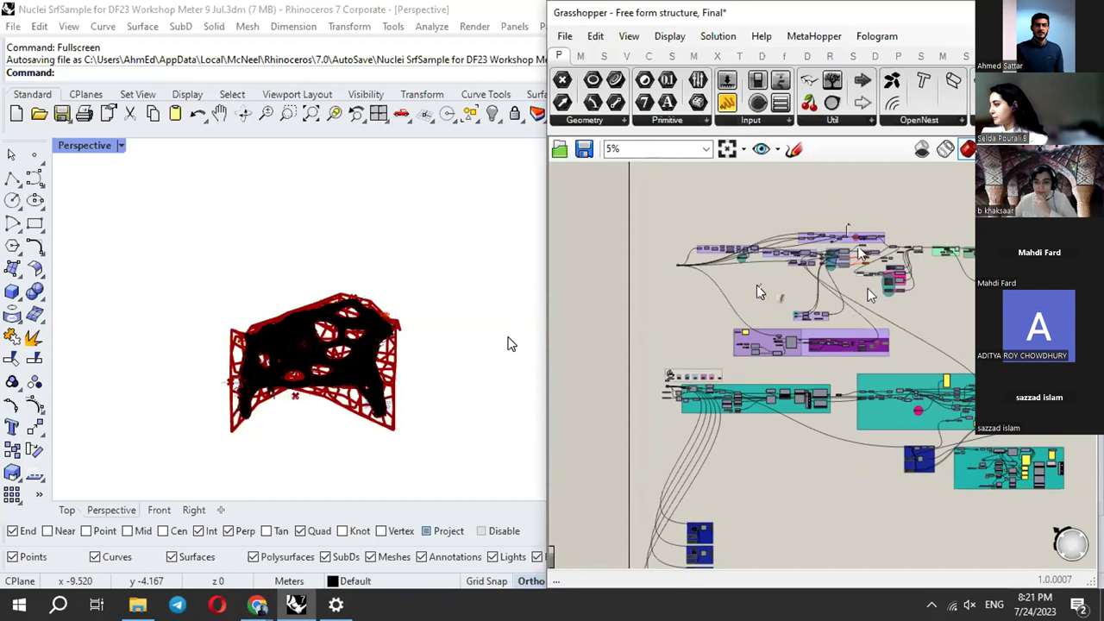
pyautogui.moveTo(678, 272); pyautogui.dragTo(661, 229, button='right')
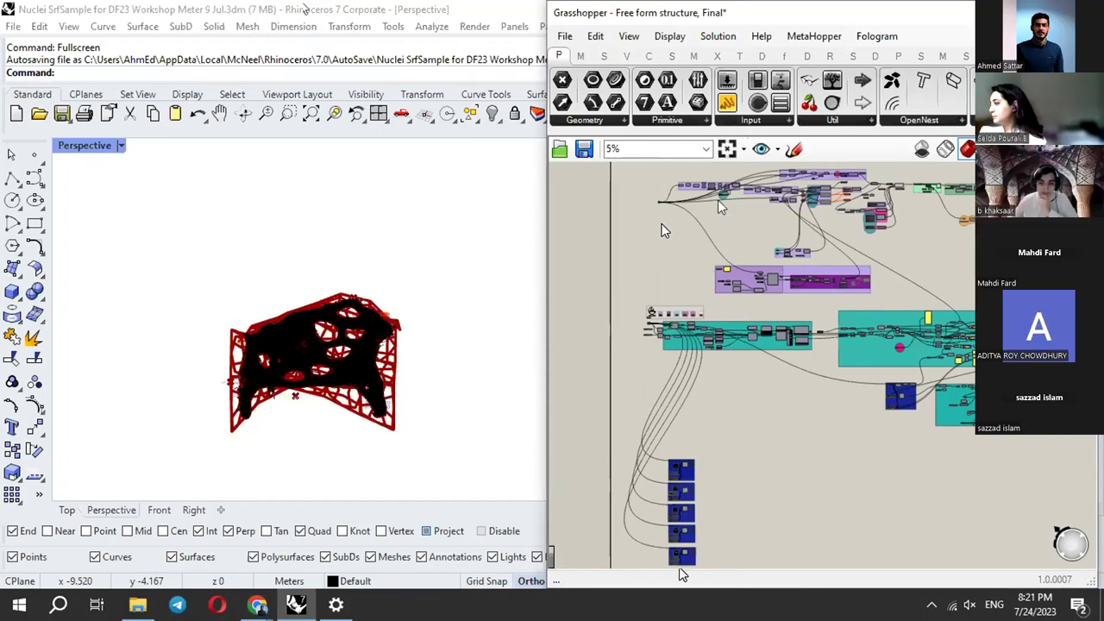
pyautogui.moveTo(827, 319); pyautogui.dragTo(826, 278, button='right')
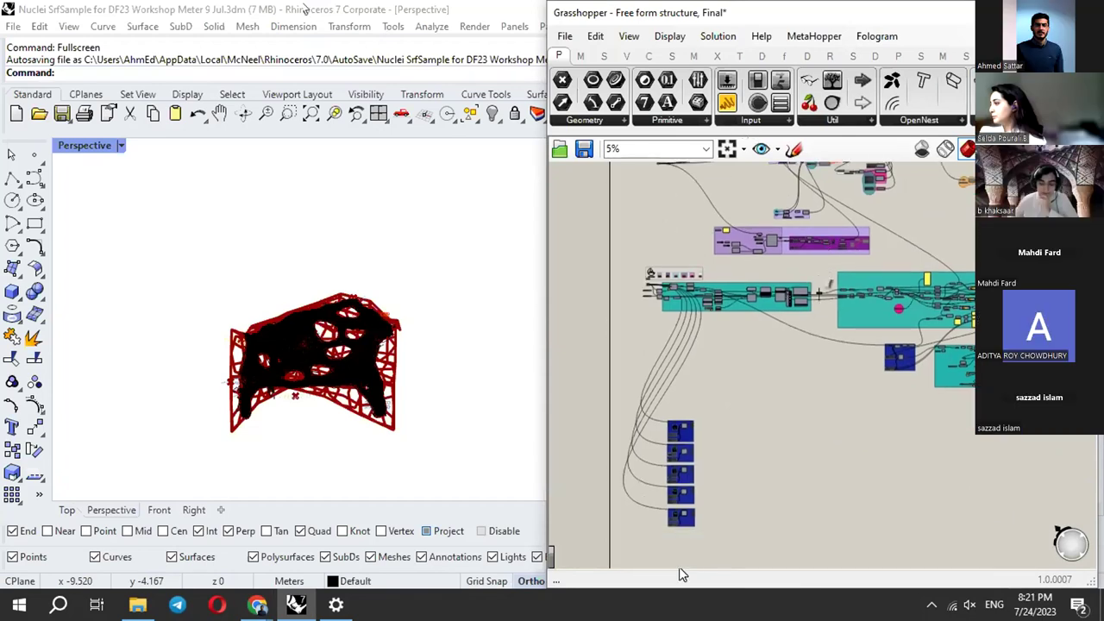
pyautogui.moveTo(867, 406); pyautogui.dragTo(859, 373, button='right')
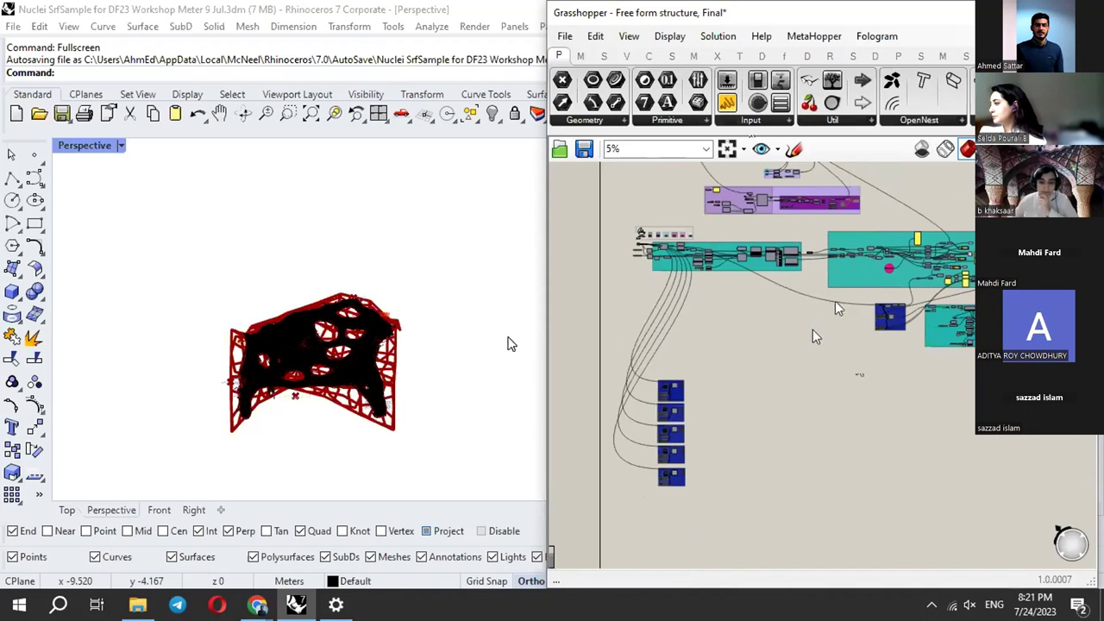
pyautogui.moveTo(812, 329); pyautogui.dragTo(812, 320, button='right')
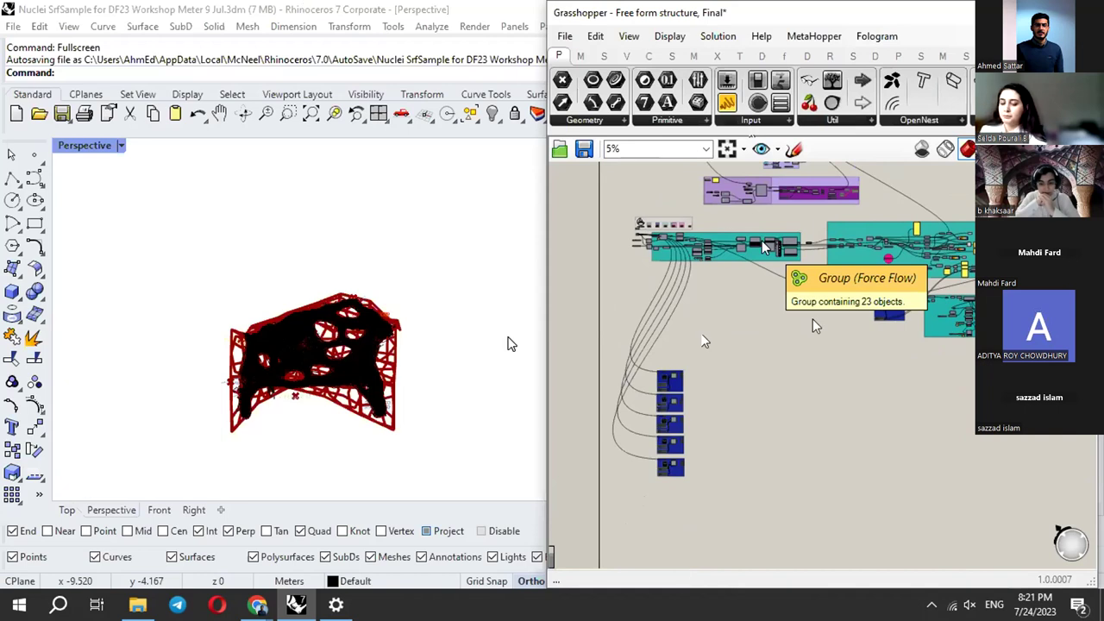
pyautogui.moveTo(764, 247); pyautogui.dragTo(786, 381, button='right')
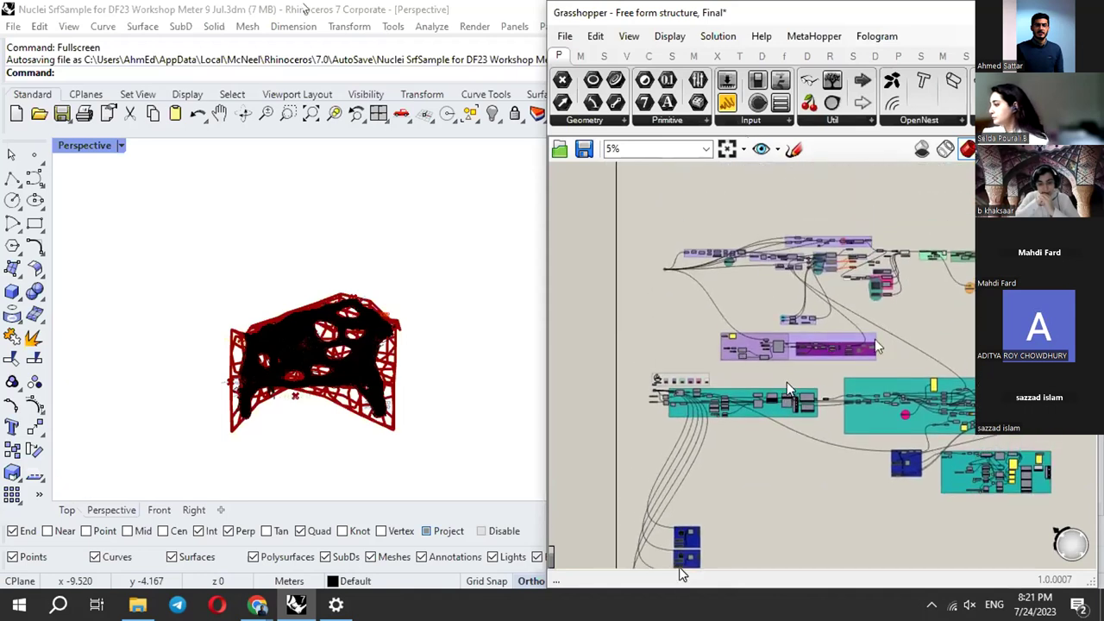
pyautogui.scroll(3, 789, 360)
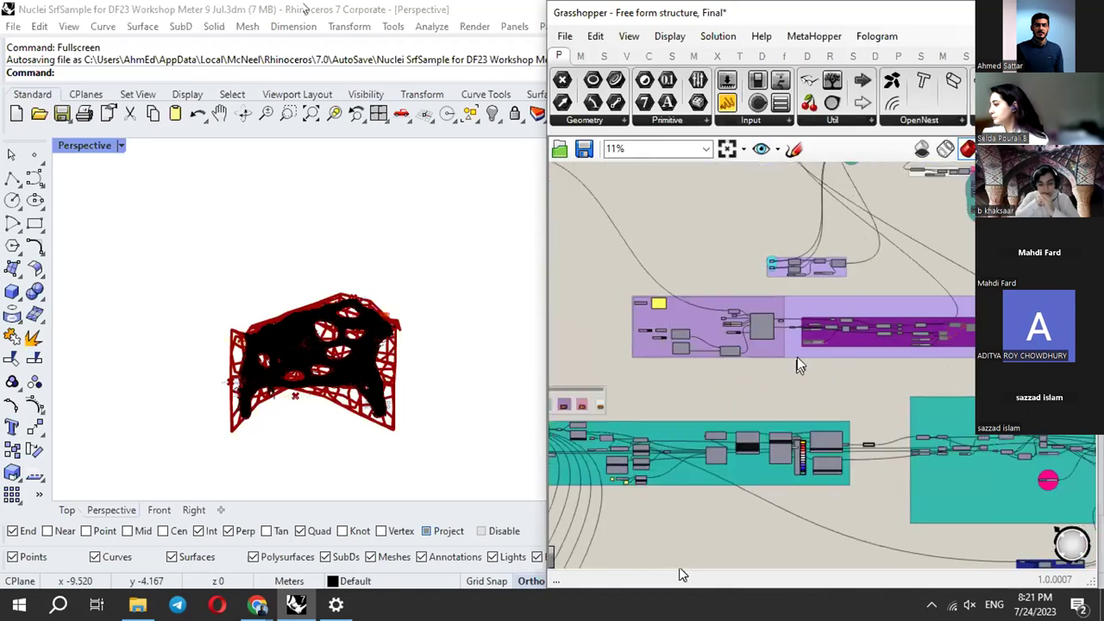
pyautogui.scroll(-2, 779, 281)
pyautogui.scroll(-2, 780, 281)
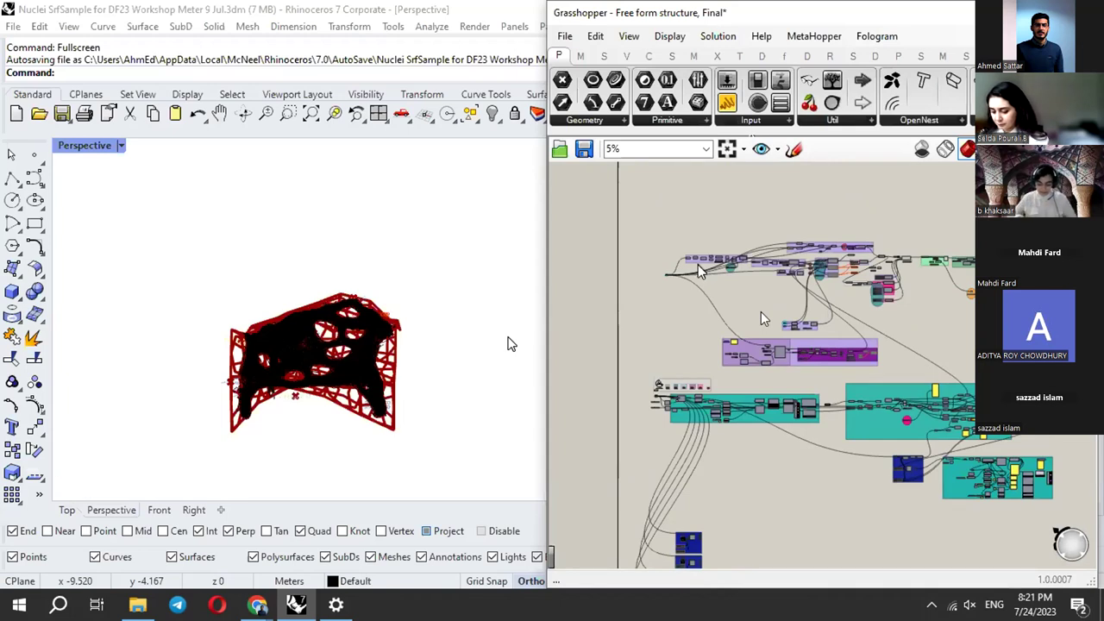
pyautogui.moveTo(866, 321); pyautogui.dragTo(871, 244, button='right')
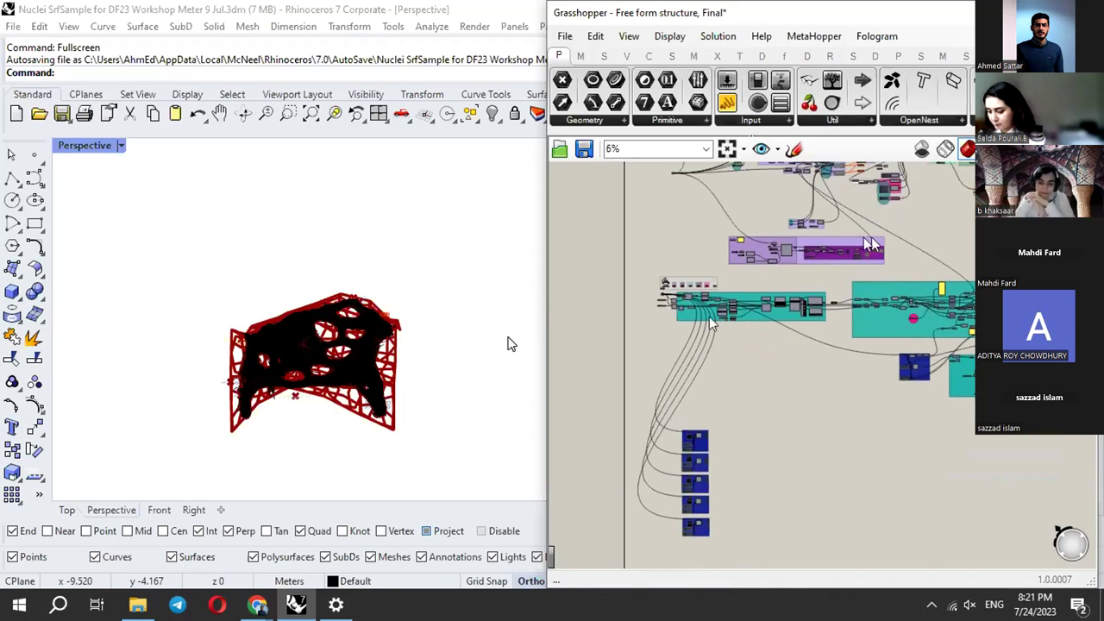
# Select the Free Form Surface parameter and inspect the highlighted surface in the Perspective view.
pyautogui.scroll(3, 662, 299)
pyautogui.scroll(6, 662, 299)
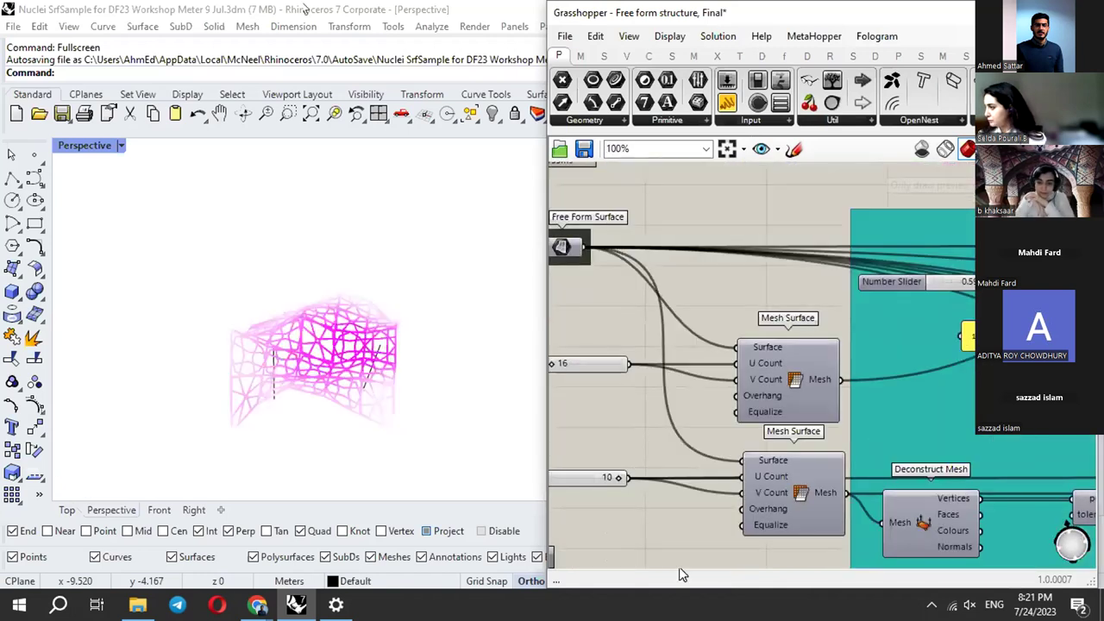
pyautogui.moveTo(692, 281); pyautogui.dragTo(843, 286, button='right')
pyautogui.click(714, 252)
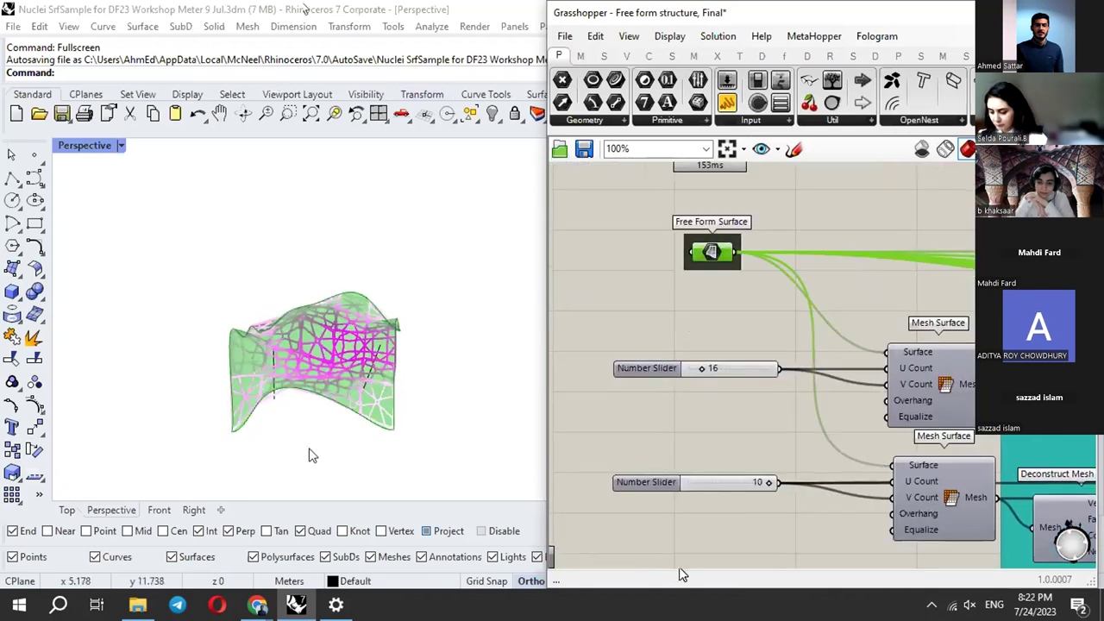
pyautogui.scroll(2, 297, 419)
pyautogui.moveTo(297, 419); pyautogui.dragTo(335, 371, button='right')
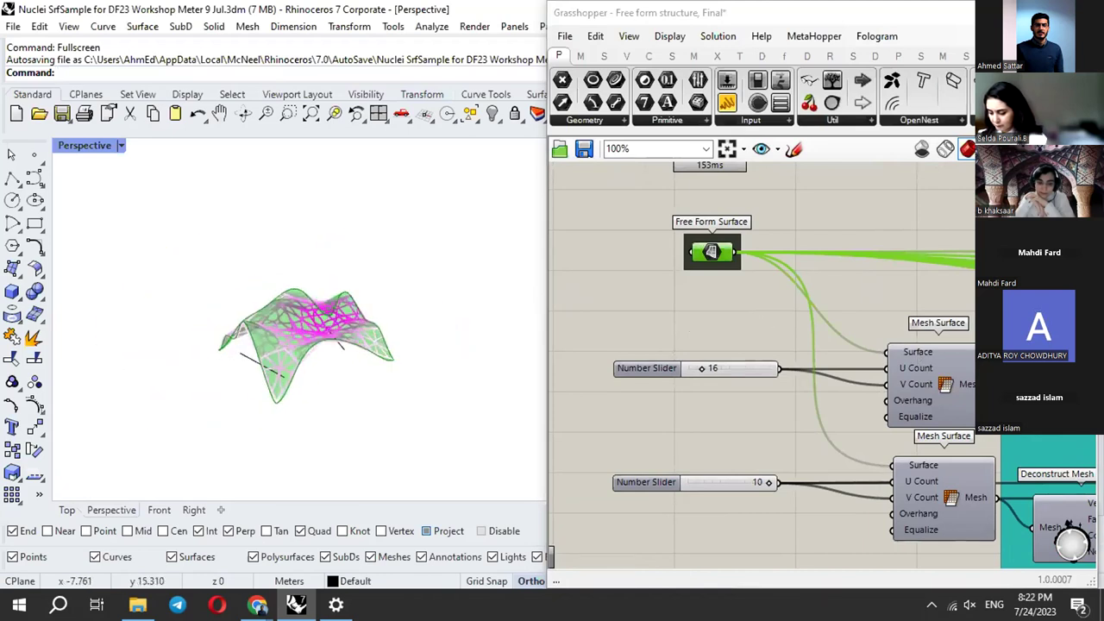
# Highlight the first Girih group's pattern component and its Curve output to inspect the pattern on the surface.
pyautogui.click(897, 300)
pyautogui.scroll(-10, 821, 283)
pyautogui.moveTo(857, 512); pyautogui.dragTo(814, 296, button='right')
pyautogui.scroll(9, 828, 308)
pyautogui.click(829, 325)
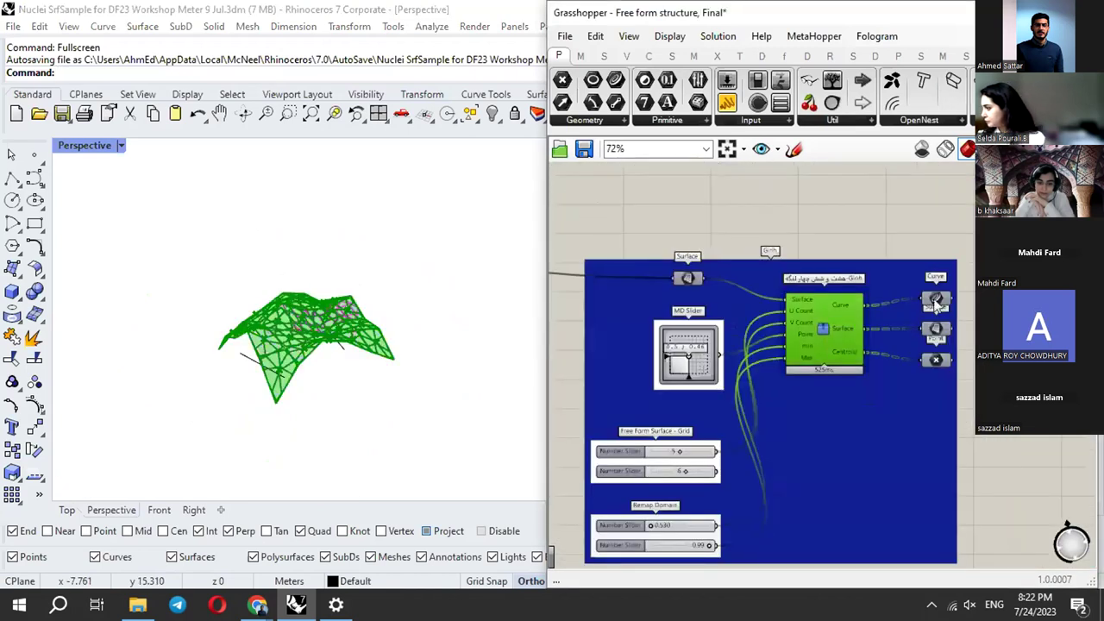
pyautogui.click(934, 298)
pyautogui.scroll(4, 282, 328)
pyautogui.moveTo(293, 386); pyautogui.dragTo(270, 379, button='right')
# Select the second Girih group's Curve output and inspect its pattern on the surface up close.
pyautogui.moveTo(884, 433); pyautogui.dragTo(877, 274, button='right')
pyautogui.click(936, 517)
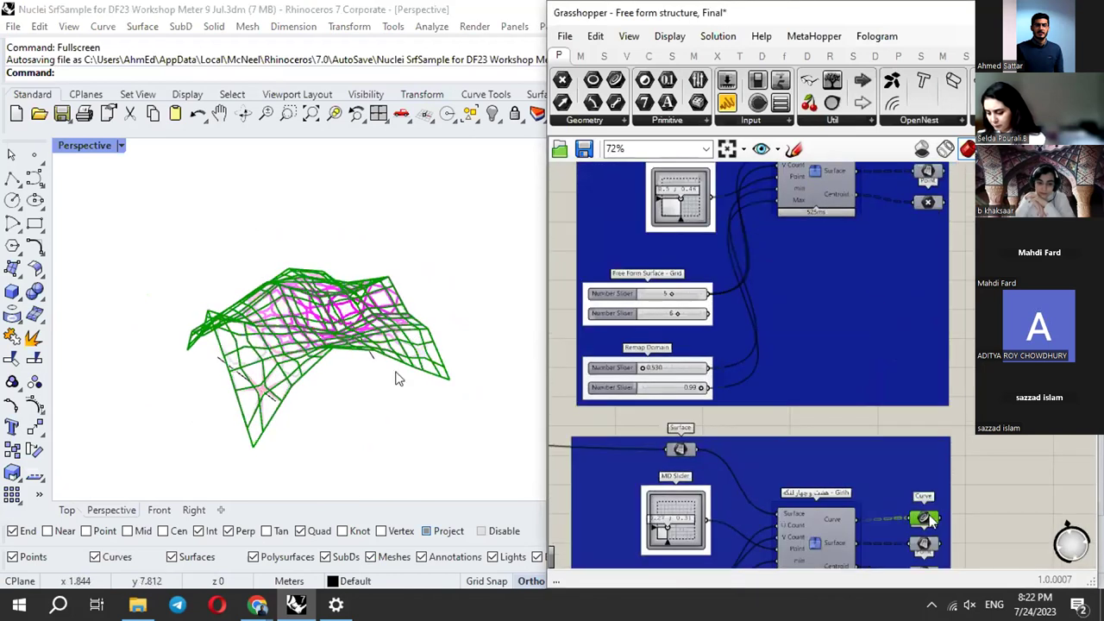
pyautogui.moveTo(235, 354); pyautogui.dragTo(219, 414, button='right')
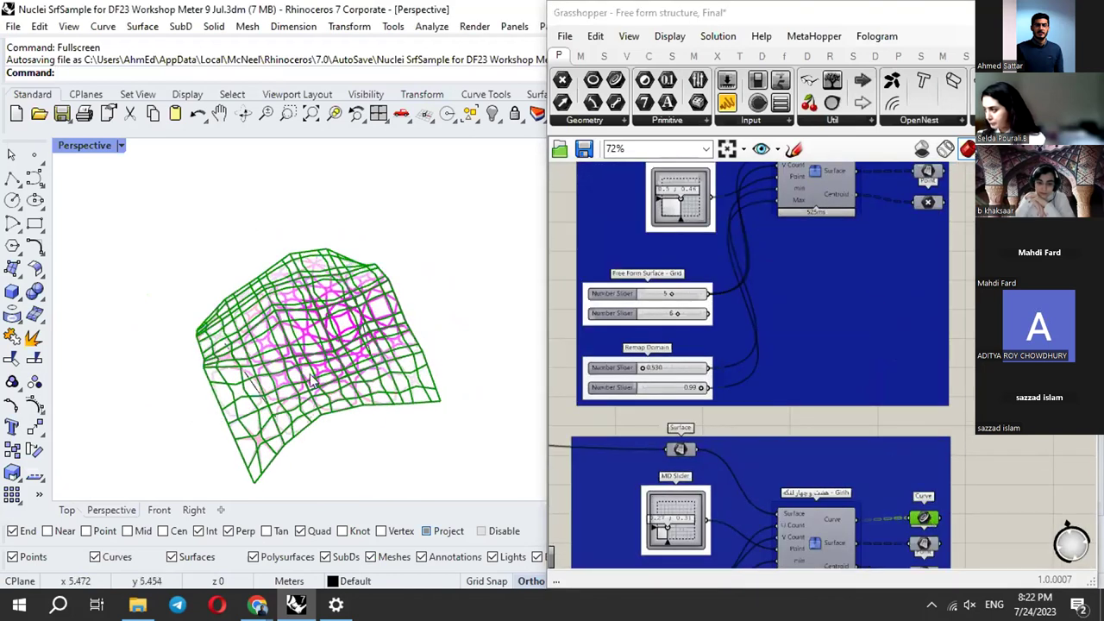
pyautogui.scroll(3, 313, 382)
pyautogui.scroll(3, 314, 382)
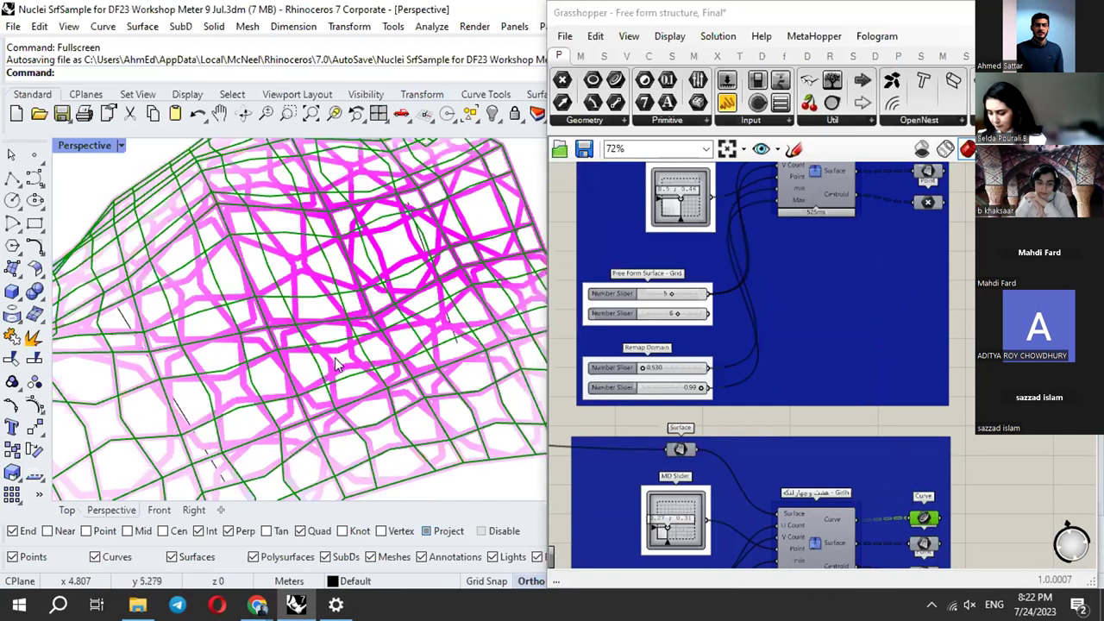
# Inspect the third Girih group's pattern by highlighting its Surface output and its Curve output.
pyautogui.scroll(-5, 848, 259)
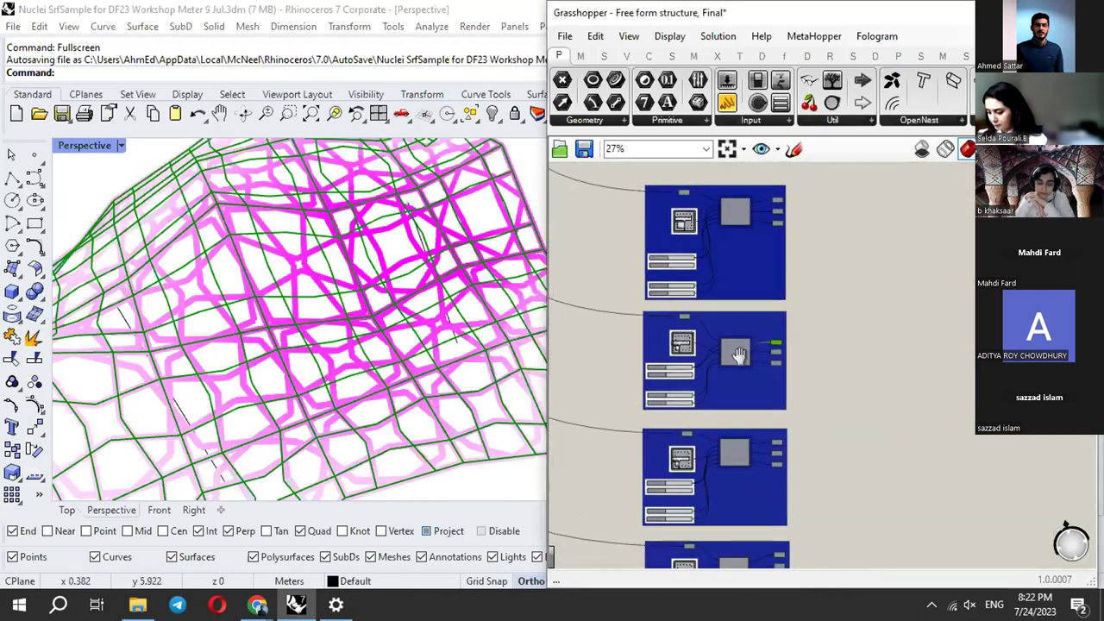
pyautogui.scroll(3, 742, 362)
pyautogui.scroll(4, 756, 394)
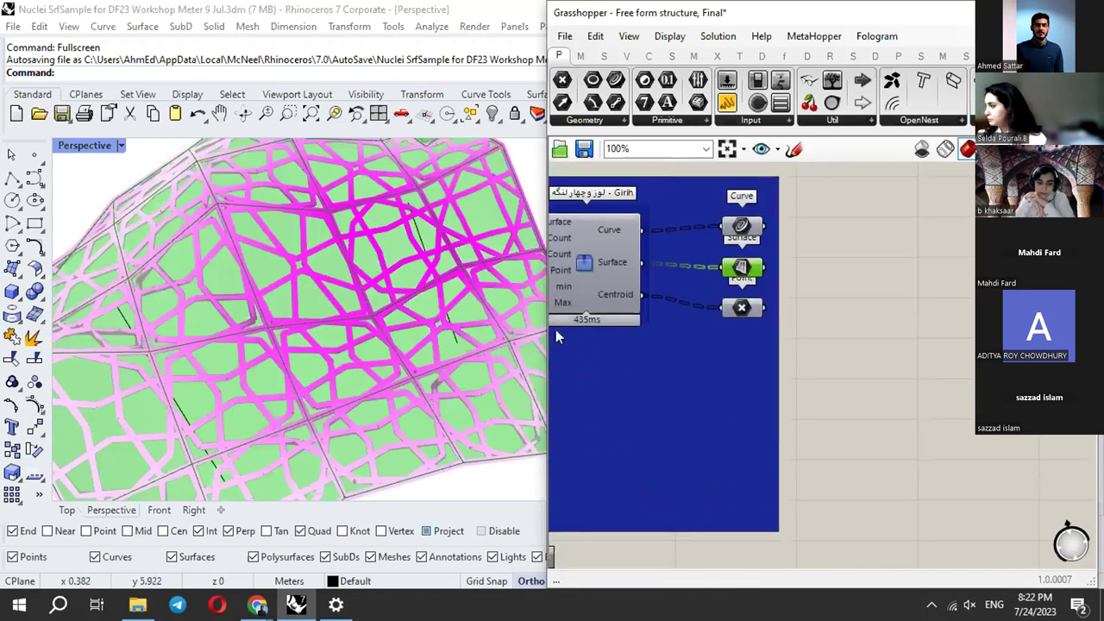
pyautogui.click(760, 228)
pyautogui.press('Escape')
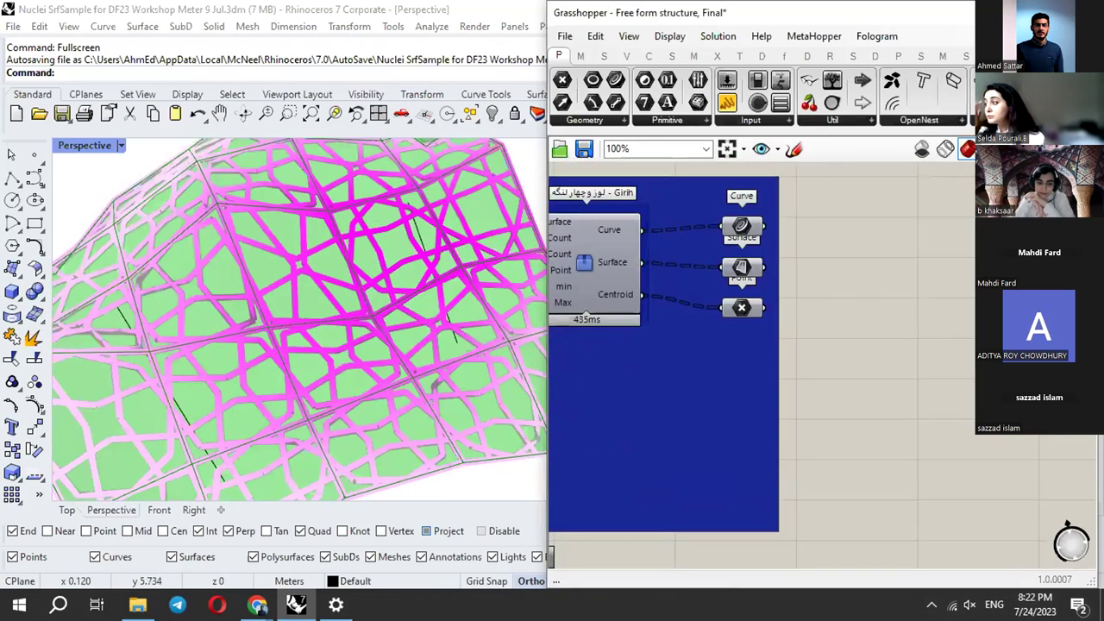
pyautogui.click(848, 228)
pyautogui.click(744, 228)
pyautogui.scroll(-6, 392, 357)
pyautogui.moveTo(393, 358); pyautogui.dragTo(505, 328, button='right')
# Examine the five blue Girih groups and their place in the overall definition.
pyautogui.scroll(-5, 880, 341)
pyautogui.scroll(-5, 895, 315)
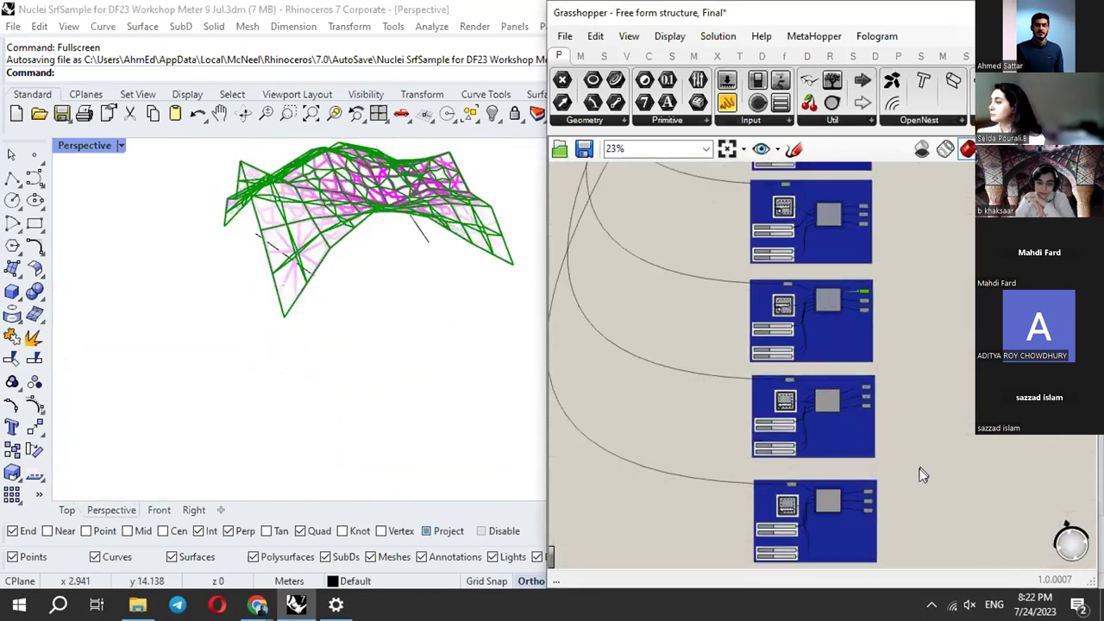
pyautogui.moveTo(871, 307); pyautogui.dragTo(876, 339, button='right')
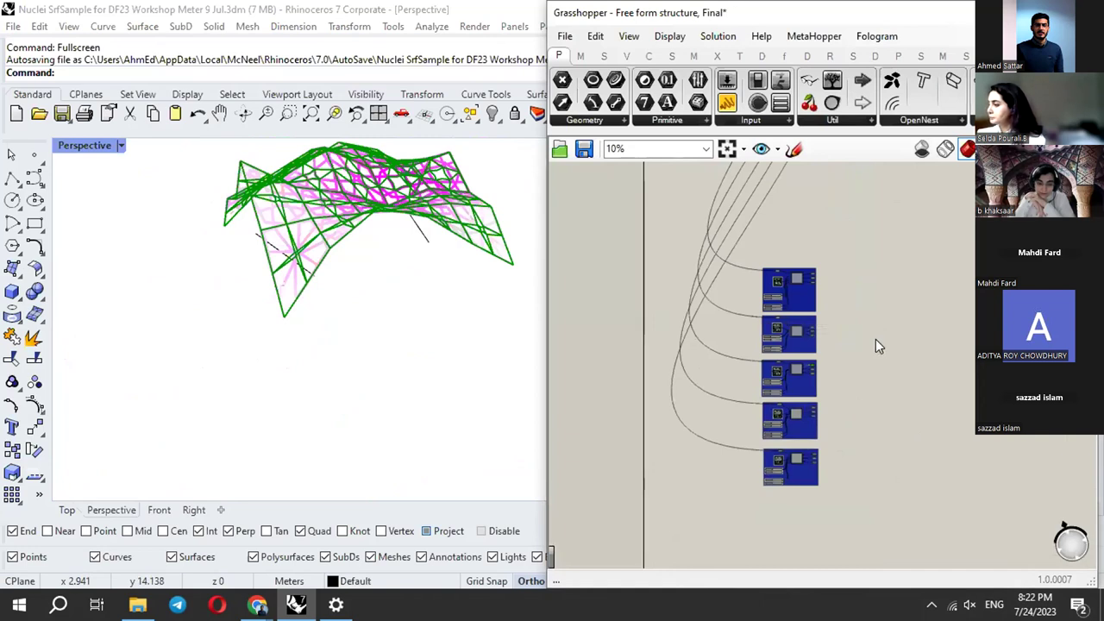
pyautogui.scroll(8, 787, 280)
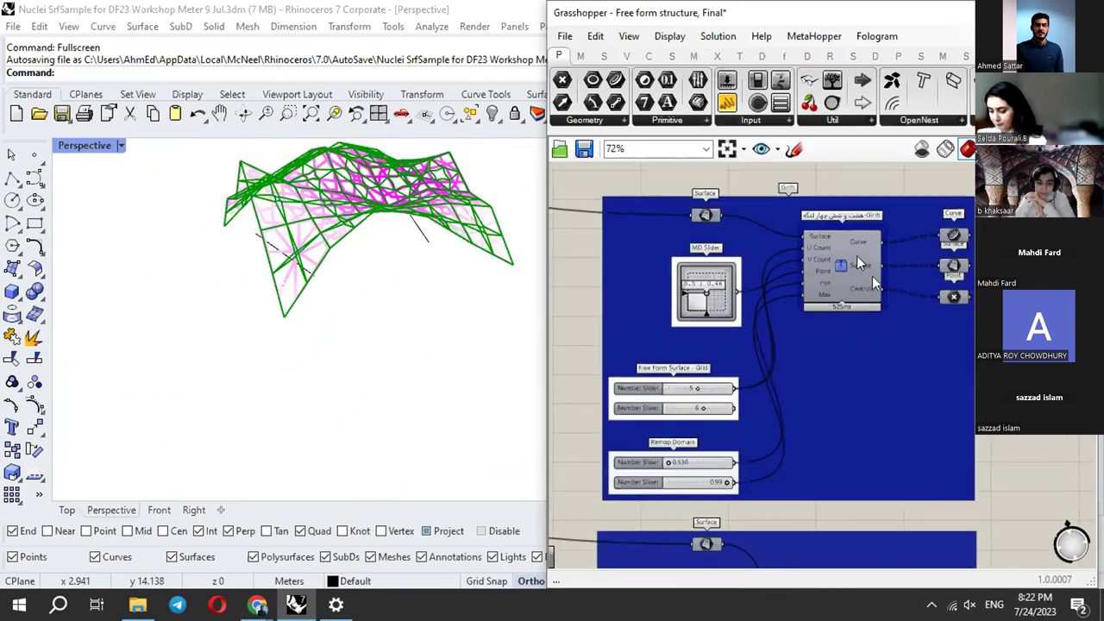
pyautogui.scroll(-3, 873, 276)
pyautogui.scroll(-4, 892, 375)
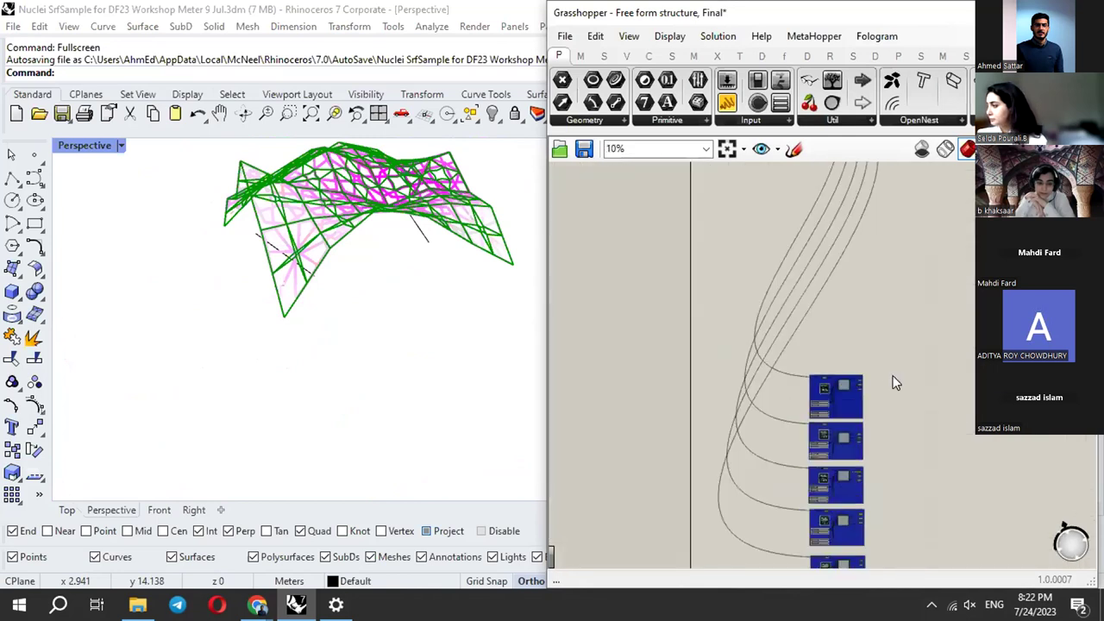
pyautogui.moveTo(893, 375); pyautogui.dragTo(748, 457, button='right')
pyautogui.scroll(-3, 770, 424)
pyautogui.moveTo(889, 362); pyautogui.dragTo(804, 359, button='right')
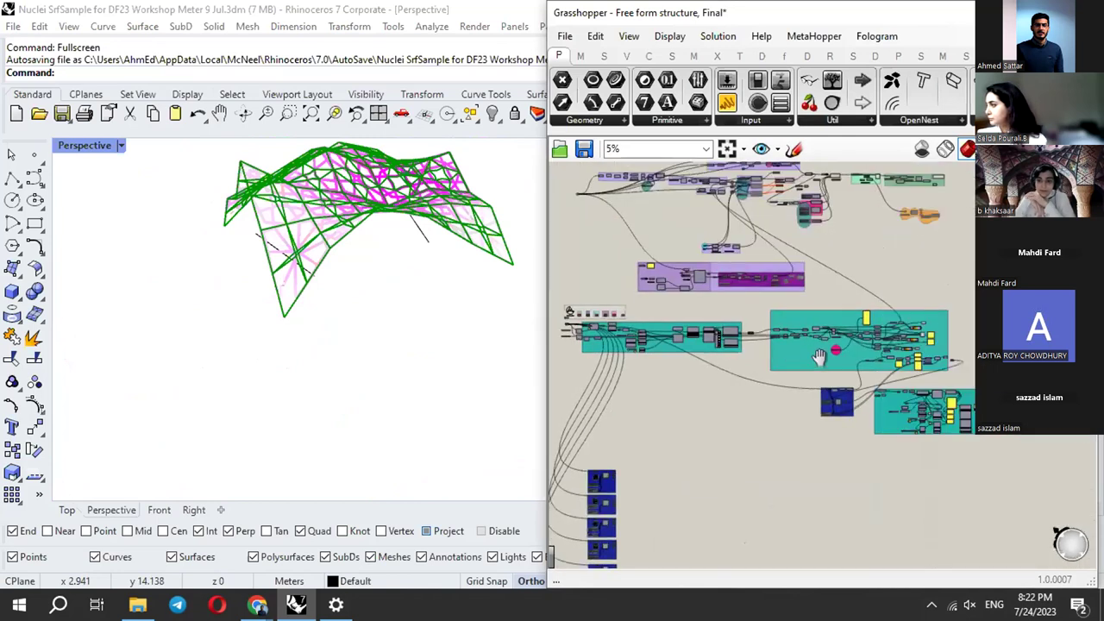
# Select the Curve output of Line Results on Shells in the Force Flow group and inspect the force flow lines.
pyautogui.scroll(4, 808, 376)
pyautogui.moveTo(671, 279); pyautogui.dragTo(851, 278, button='right')
pyautogui.scroll(2, 795, 289)
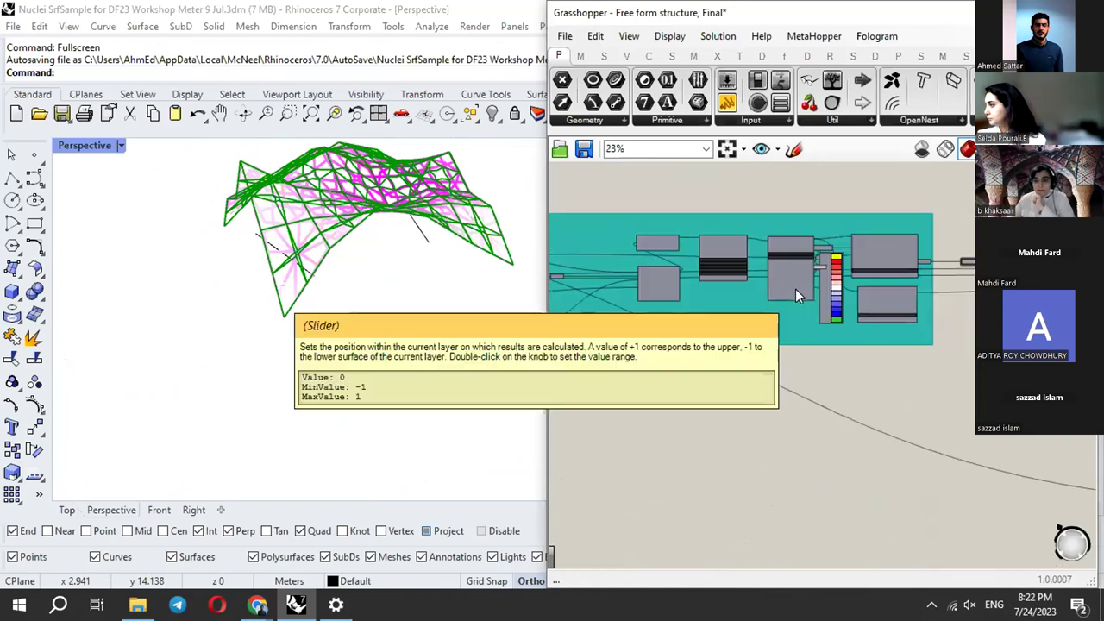
pyautogui.scroll(3, 862, 276)
pyautogui.moveTo(916, 261); pyautogui.dragTo(772, 261, button='right')
pyautogui.click(810, 285)
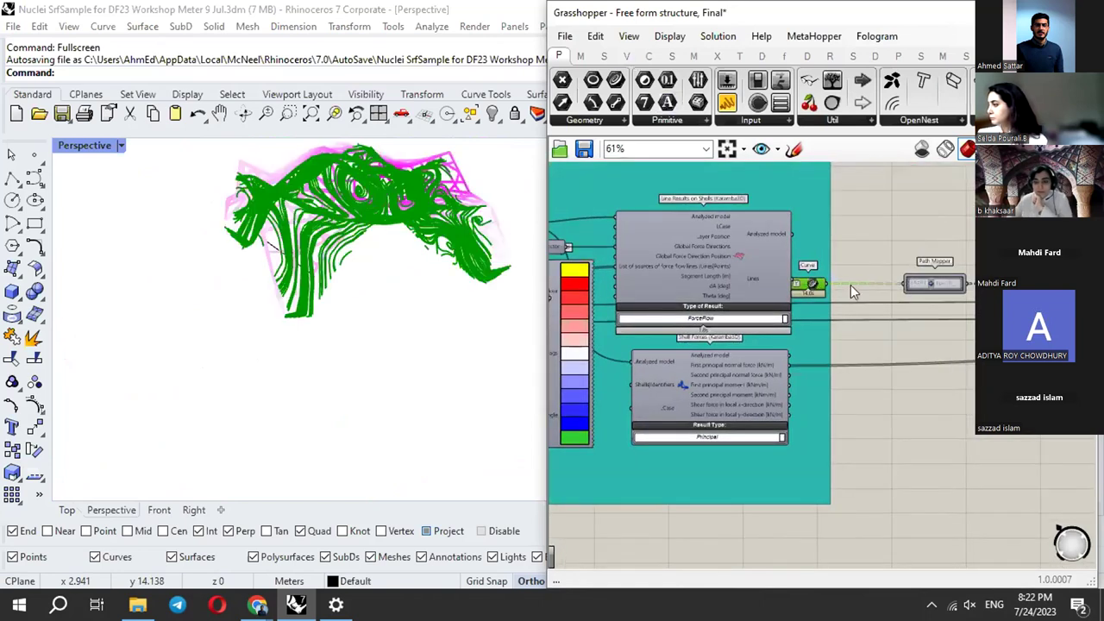
pyautogui.scroll(-3, 849, 291)
pyautogui.moveTo(382, 306); pyautogui.dragTo(336, 286, button='right')
pyautogui.keyDown('shift'); pyautogui.moveTo(281, 244); pyautogui.dragTo(217, 336, button='right'); pyautogui.keyUp('shift')
pyautogui.scroll(5, 285, 366)
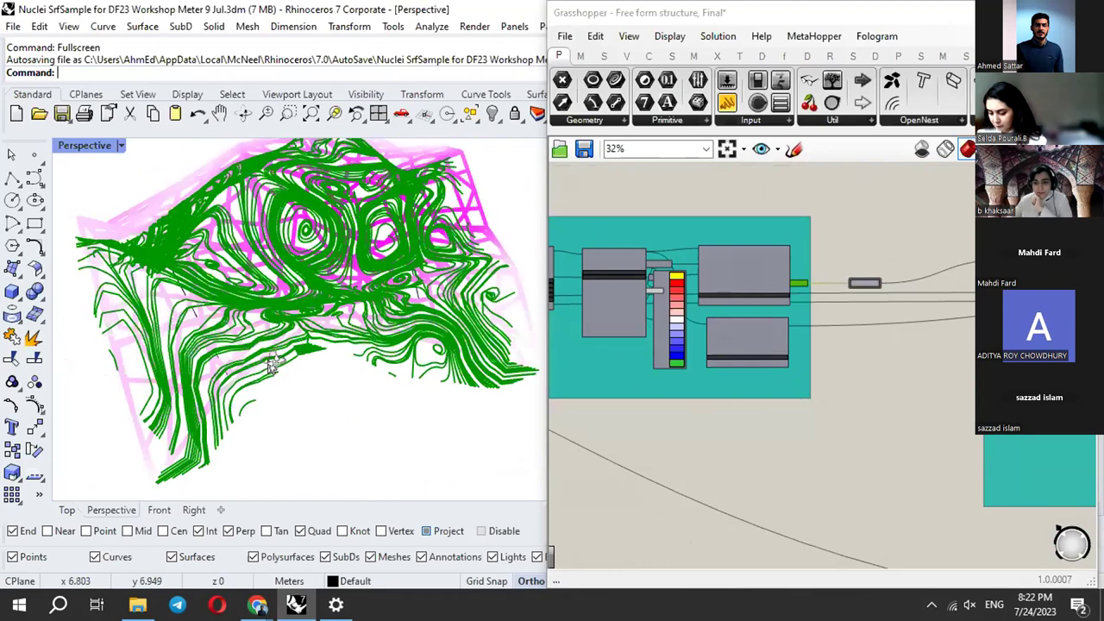
pyautogui.moveTo(319, 366); pyautogui.dragTo(444, 330, button='right')
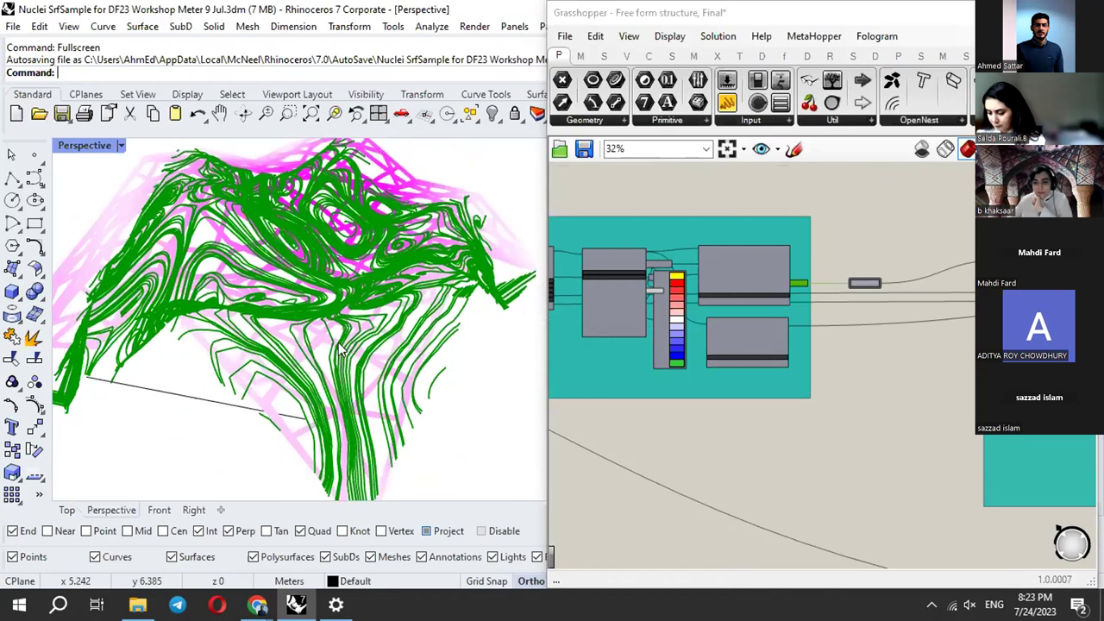
# Examine the teal analysis group's gradients, Text Tag 3D and data panels within the overall definition.
pyautogui.scroll(-10, 786, 351)
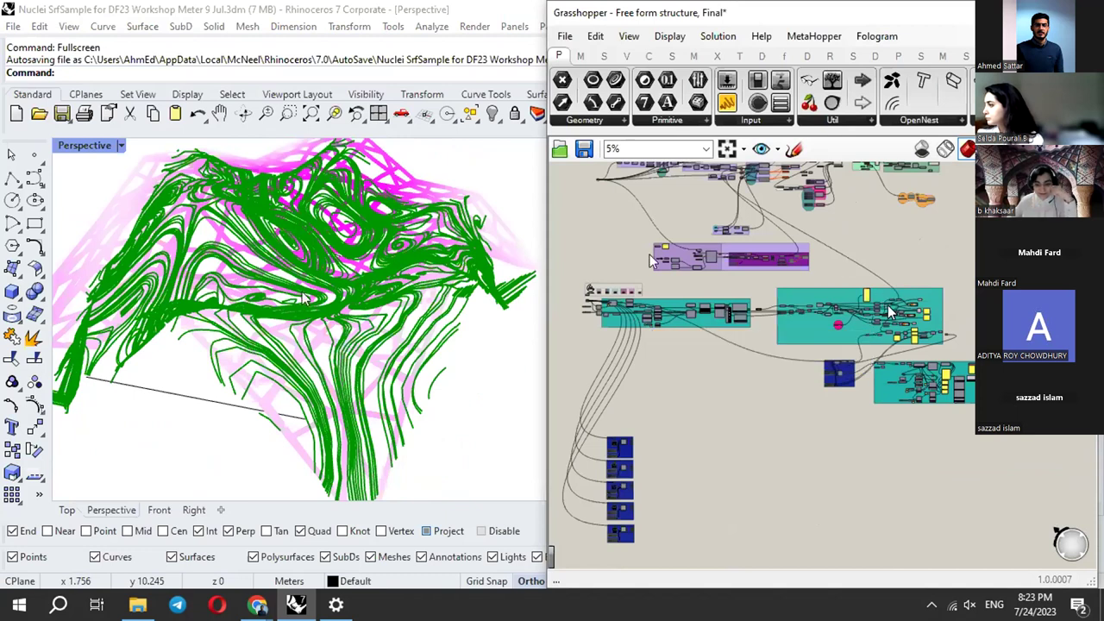
pyautogui.scroll(4, 889, 312)
pyautogui.scroll(6, 821, 322)
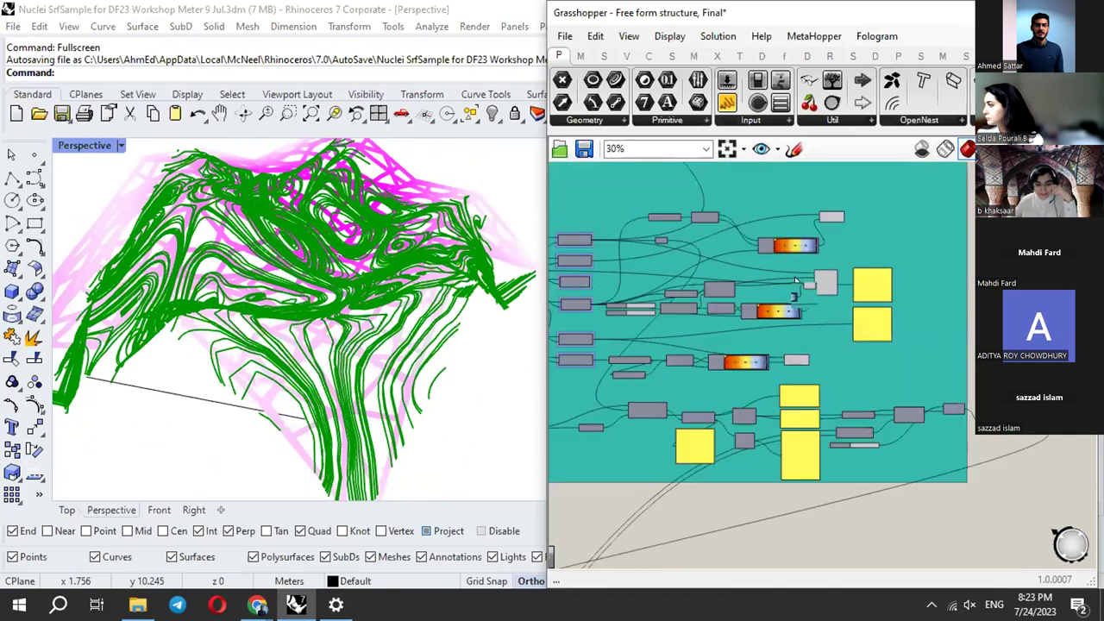
pyautogui.scroll(-2, 881, 231)
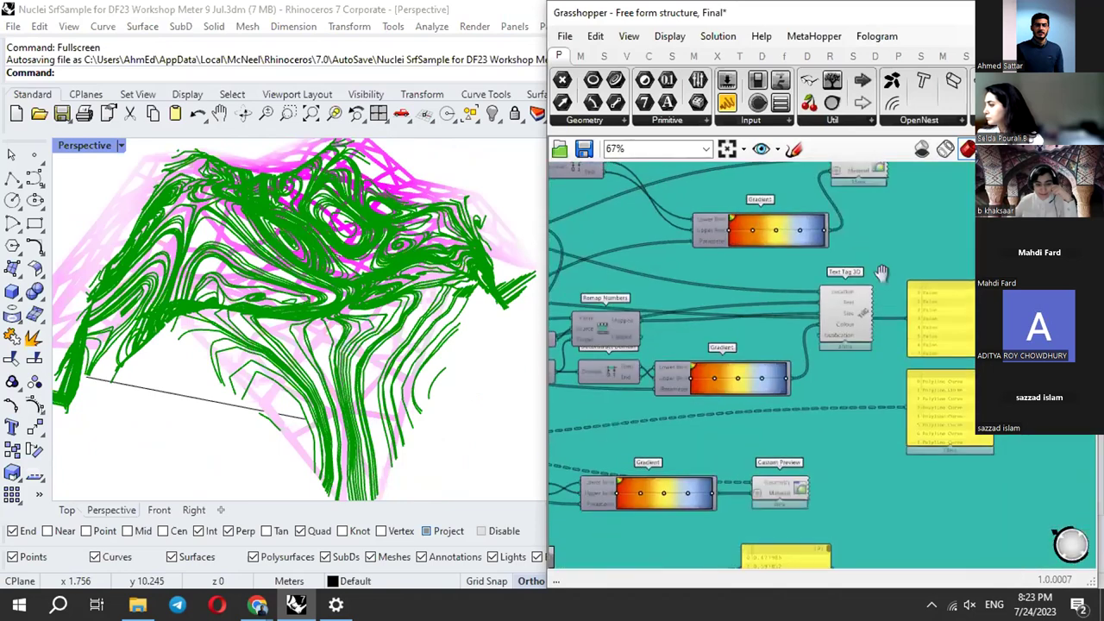
# Trace the teal group's components back to its inputs and select the Point component below Bounds and Deconstruct Domain.
pyautogui.moveTo(773, 374); pyautogui.dragTo(944, 327, button='right')
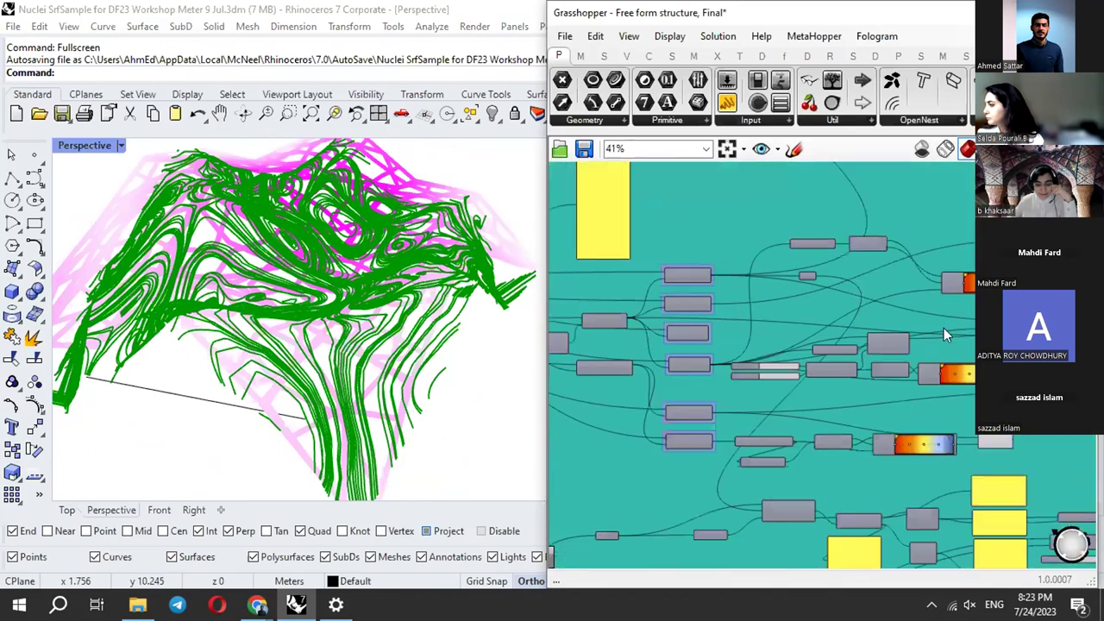
pyautogui.scroll(-3, 897, 351)
pyautogui.rightClick(705, 359)
pyautogui.moveTo(829, 320); pyautogui.dragTo(824, 290, button='right')
pyautogui.scroll(5, 871, 272)
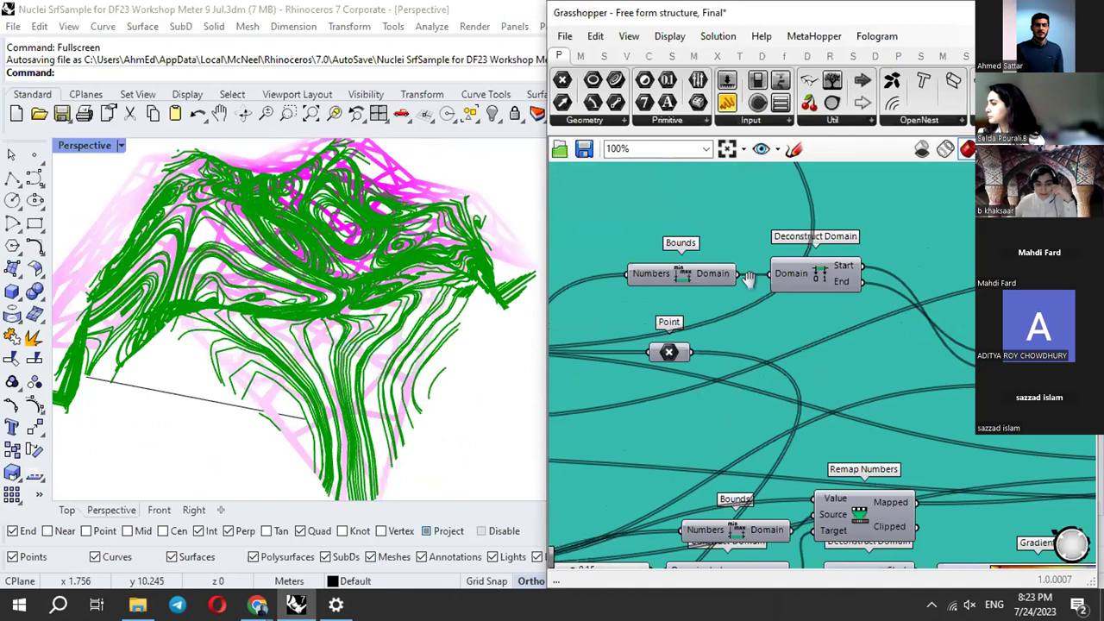
pyautogui.moveTo(748, 279); pyautogui.dragTo(787, 268, button='right')
pyautogui.click(702, 349)
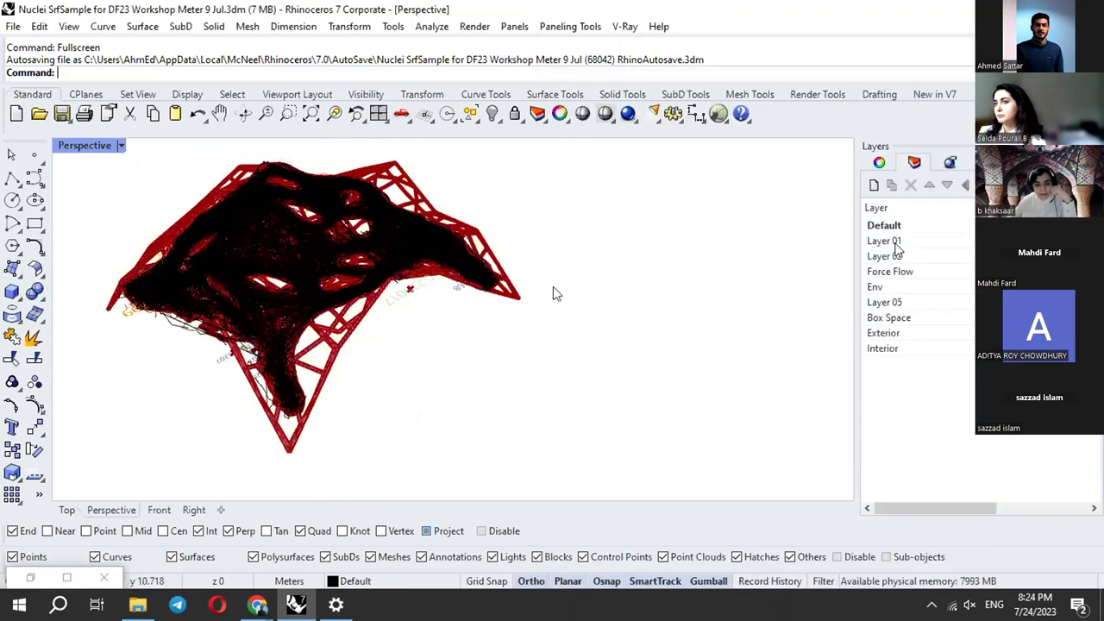
# Restore the Grasshopper window and set the Perspective viewport's display mode to Shaded.
pyautogui.click(28, 578)
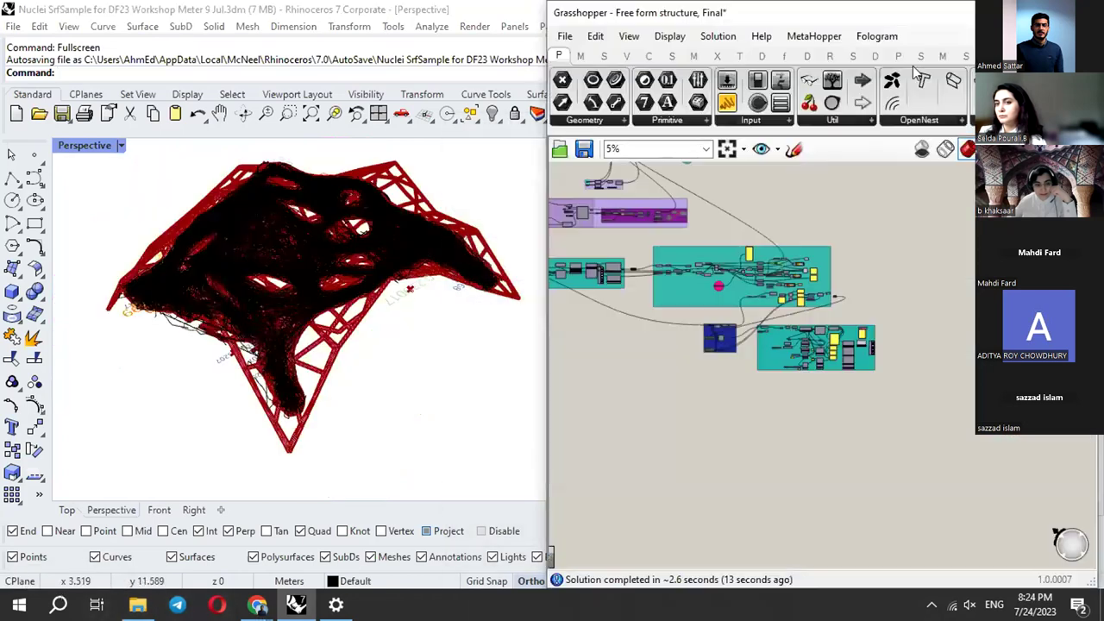
pyautogui.click(121, 147)
pyautogui.click(163, 106)
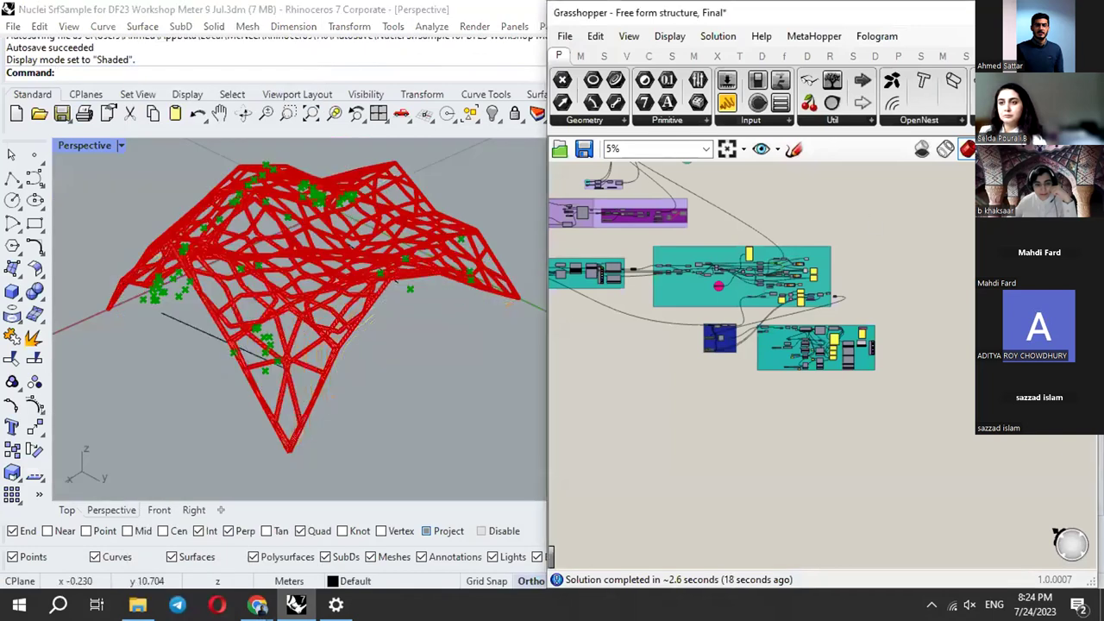
# Inspect the structure's members from above and examine the star-shaped joint near the pointed corner up close.
pyautogui.moveTo(169, 250); pyautogui.dragTo(275, 331, button='right')
pyautogui.moveTo(368, 326); pyautogui.dragTo(316, 390, button='right')
pyautogui.scroll(2, 315, 242)
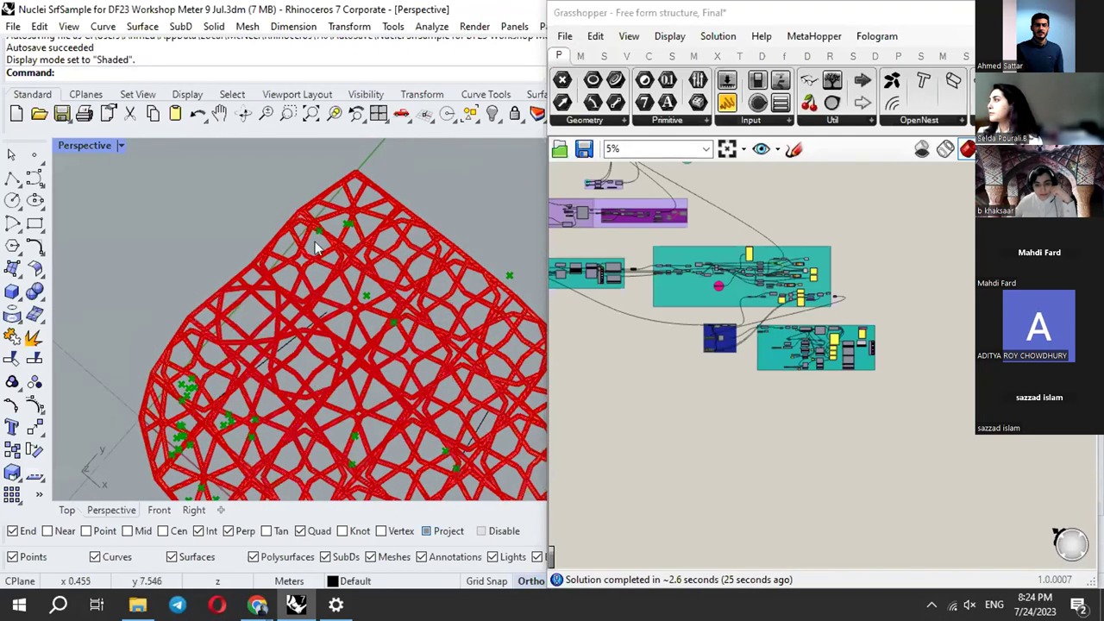
pyautogui.scroll(4, 315, 241)
pyautogui.moveTo(371, 286); pyautogui.dragTo(340, 357, button='right')
pyautogui.scroll(-5, 340, 360)
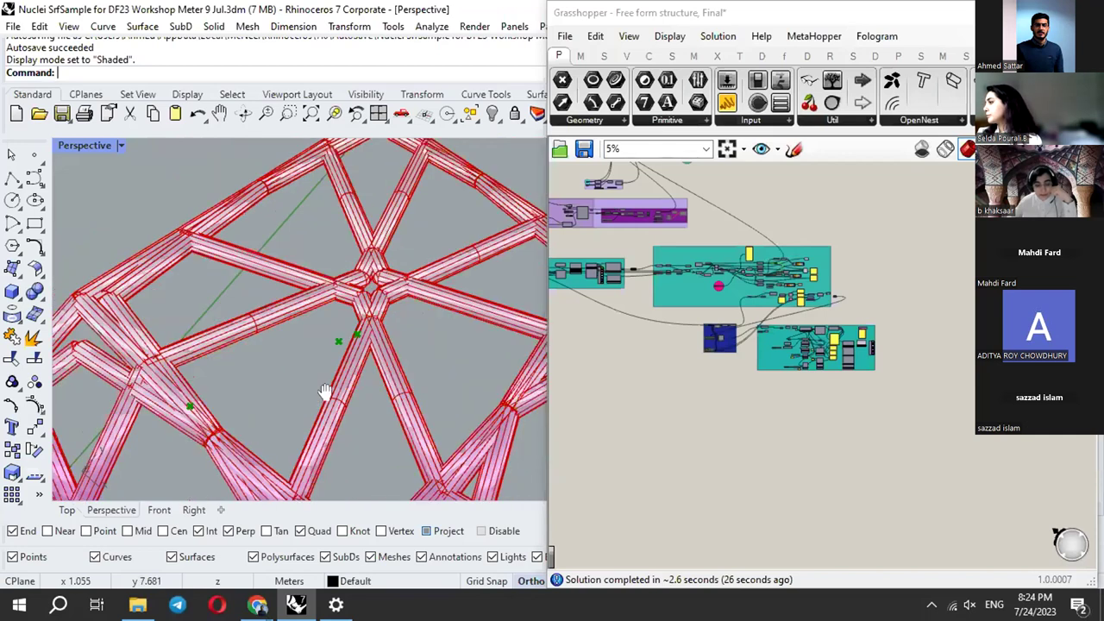
pyautogui.moveTo(379, 395); pyautogui.dragTo(366, 364, button='right')
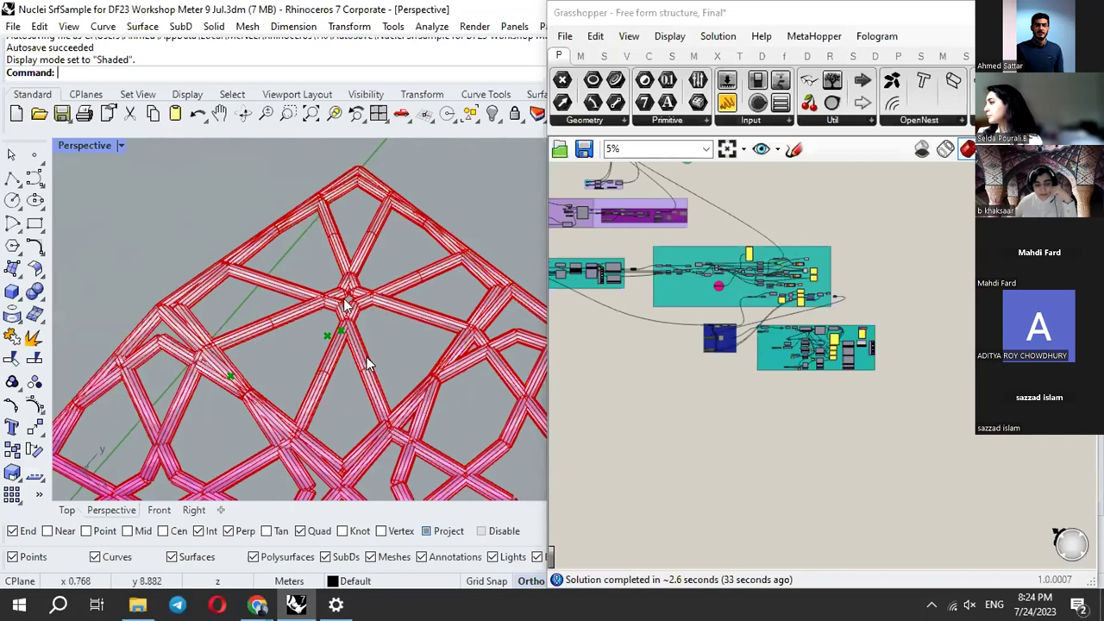
# Inspect the layout and density of the Girih pattern across the middle of the structure.
pyautogui.scroll(-5, 345, 303)
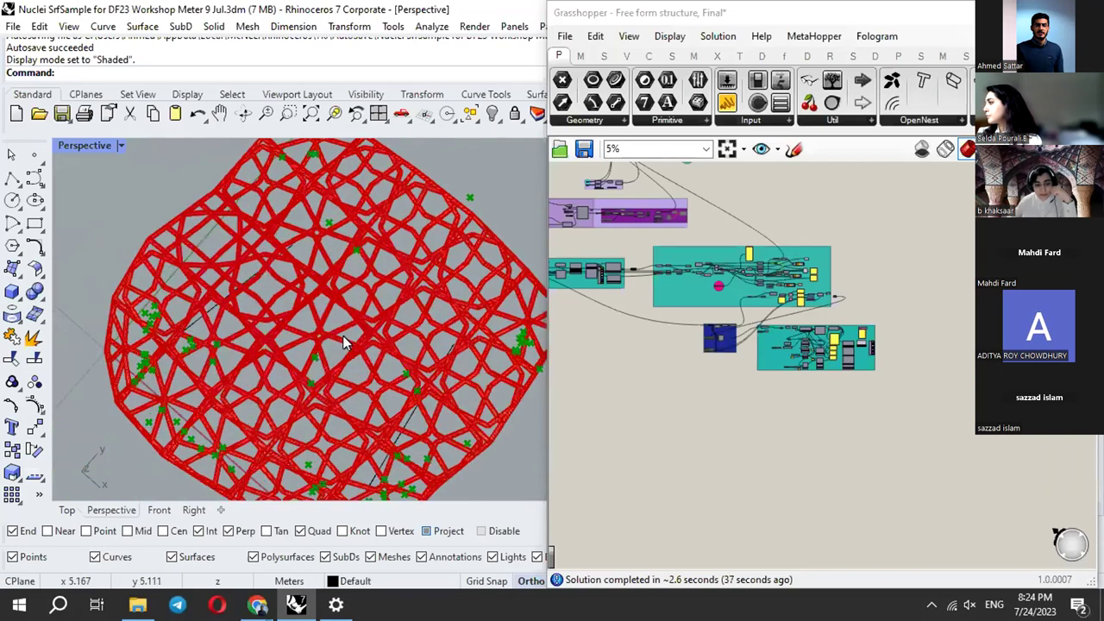
pyautogui.scroll(5, 342, 340)
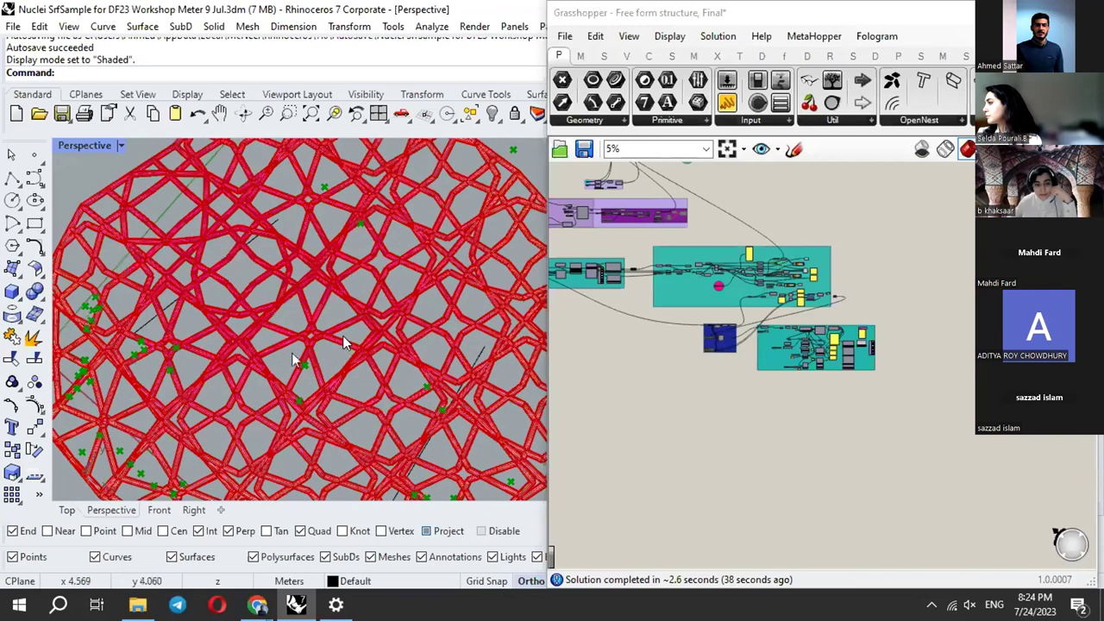
pyautogui.scroll(-3, 294, 327)
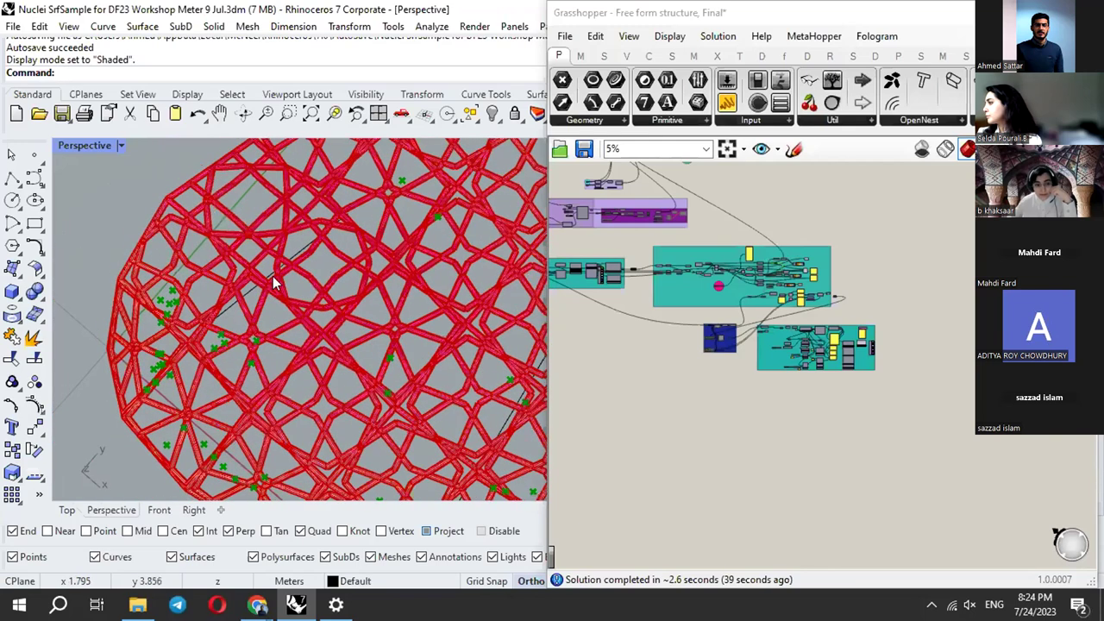
pyautogui.scroll(5, 285, 279)
pyautogui.scroll(-3, 326, 285)
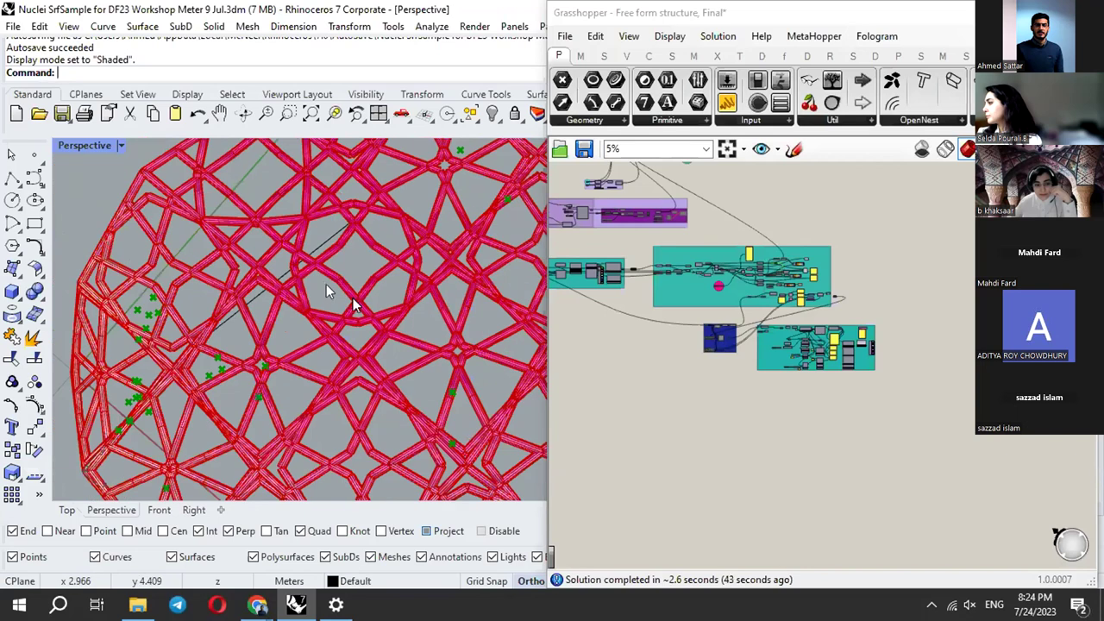
# Select the Brep component at the start of the definition and compare its surface with the structure in side view.
pyautogui.scroll(-1, 779, 298)
pyautogui.moveTo(786, 263); pyautogui.dragTo(916, 376, button='right')
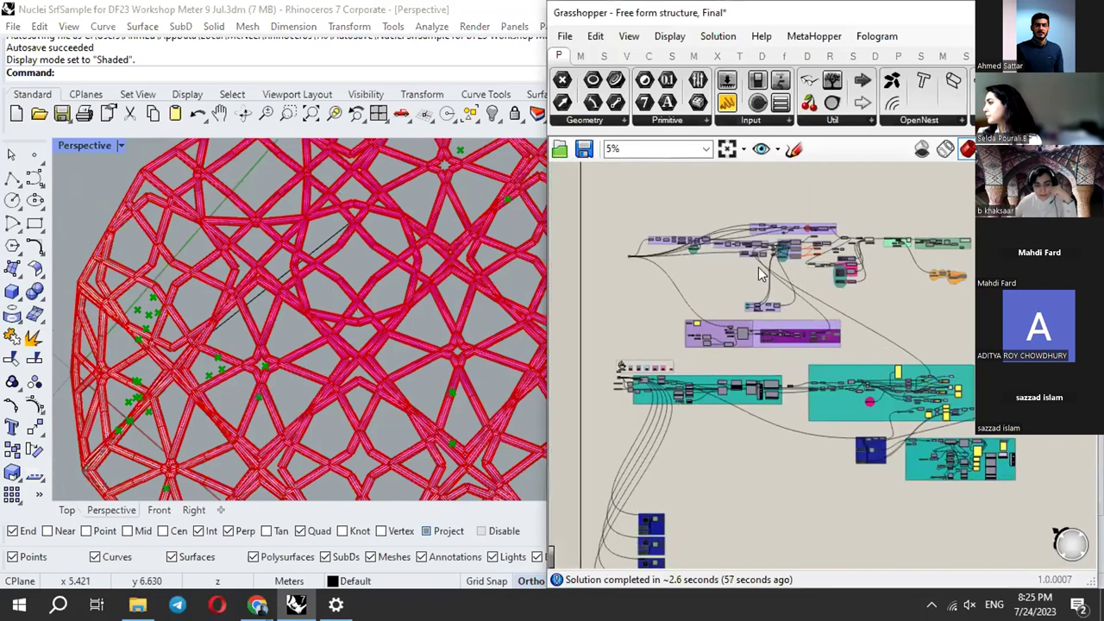
pyautogui.scroll(3, 610, 259)
pyautogui.scroll(10, 613, 263)
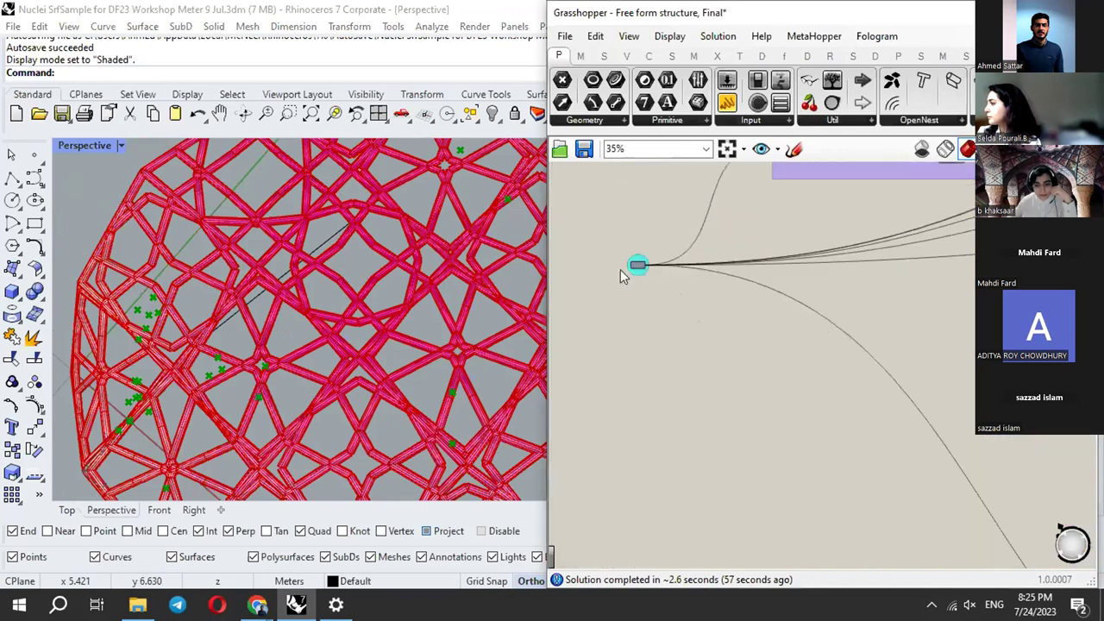
pyautogui.click(645, 262)
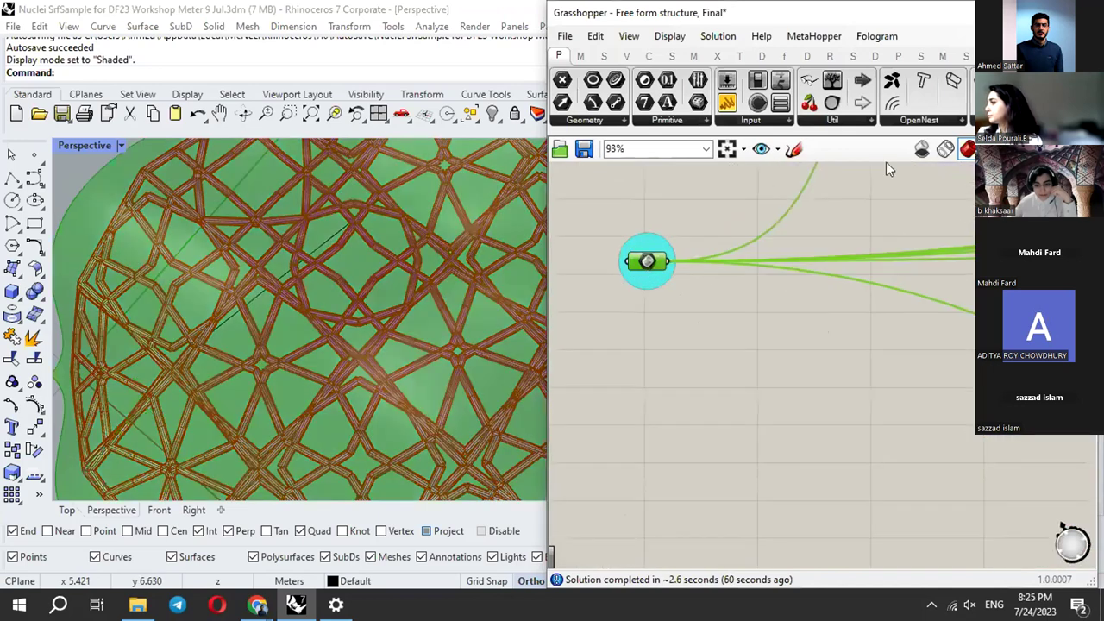
pyautogui.scroll(-12, 328, 269)
pyautogui.moveTo(328, 269); pyautogui.dragTo(348, 340, button='right')
pyautogui.scroll(8, 356, 270)
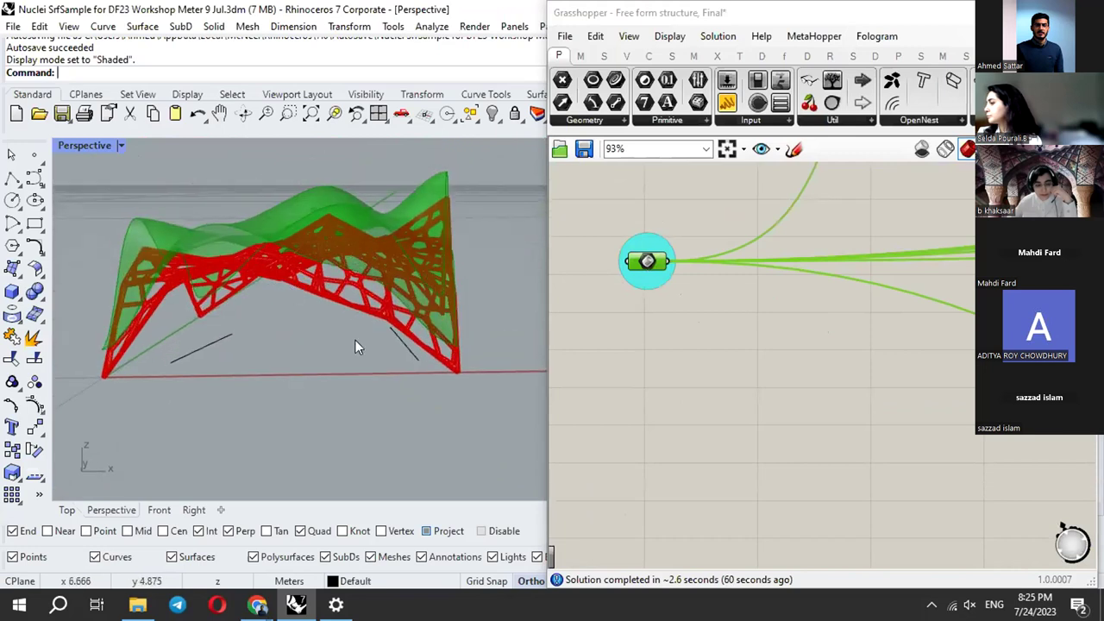
# Follow the Brep's connections to the first purple groups and examine the Construct Voxels component.
pyautogui.moveTo(717, 270); pyautogui.dragTo(669, 287, button='right')
pyautogui.scroll(-6, 702, 329)
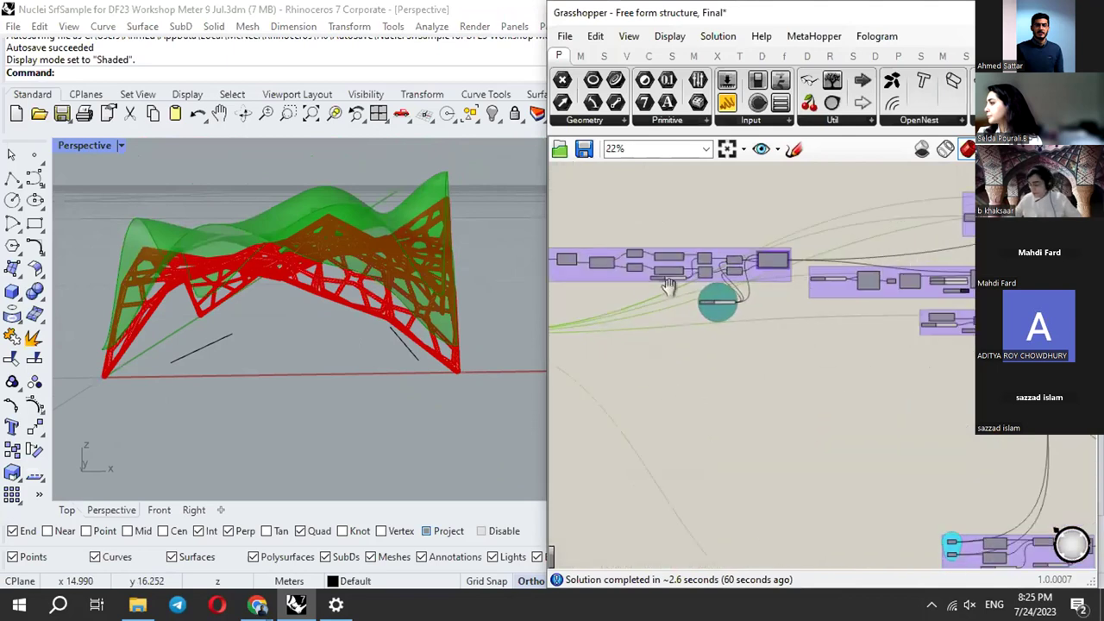
pyautogui.moveTo(773, 333); pyautogui.dragTo(777, 355, button='right')
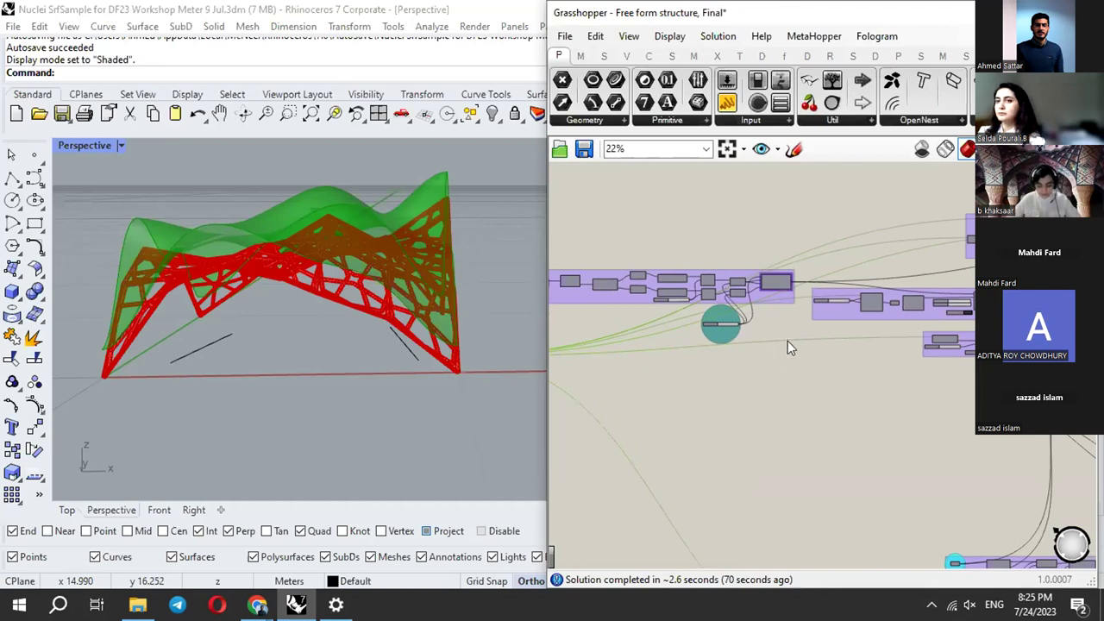
pyautogui.moveTo(931, 311); pyautogui.dragTo(863, 324, button='right')
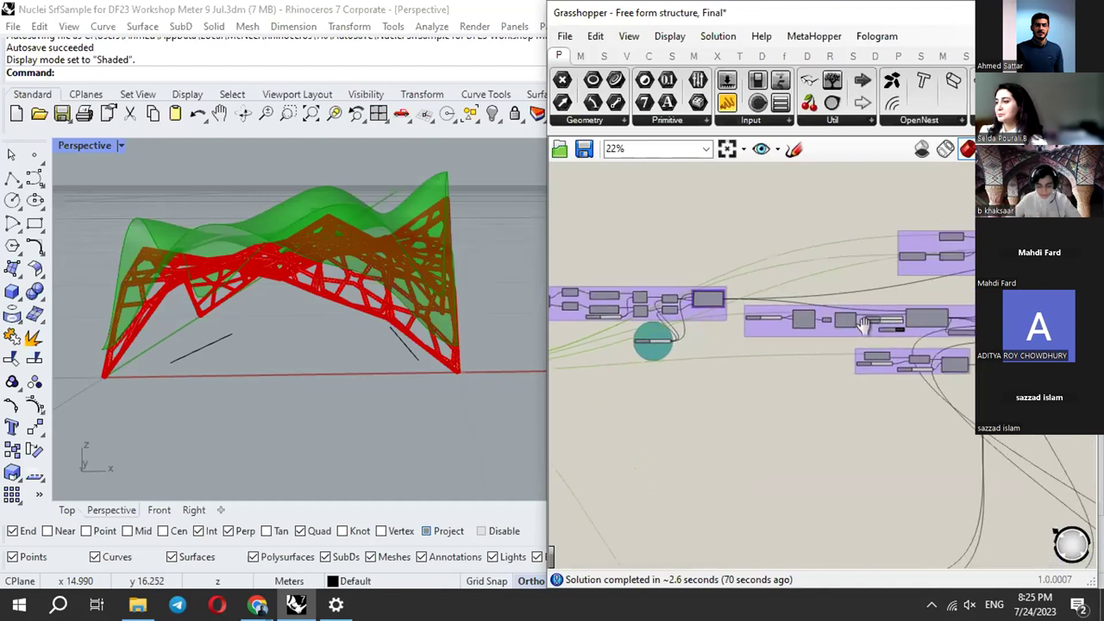
pyautogui.scroll(3, 695, 289)
pyautogui.scroll(2, 695, 289)
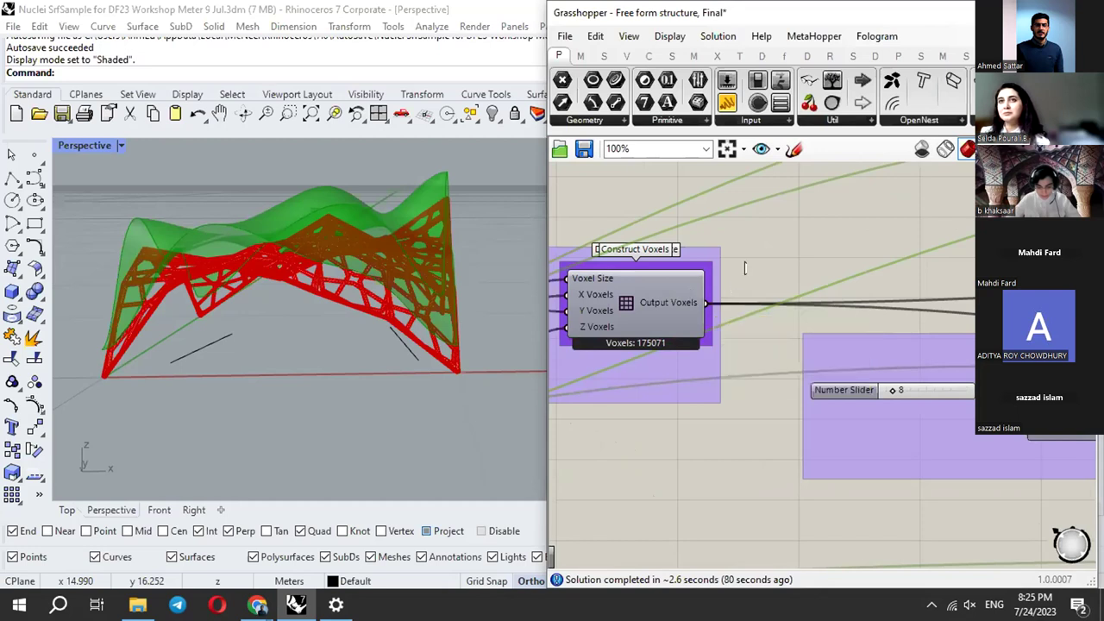
pyautogui.scroll(-4, 879, 285)
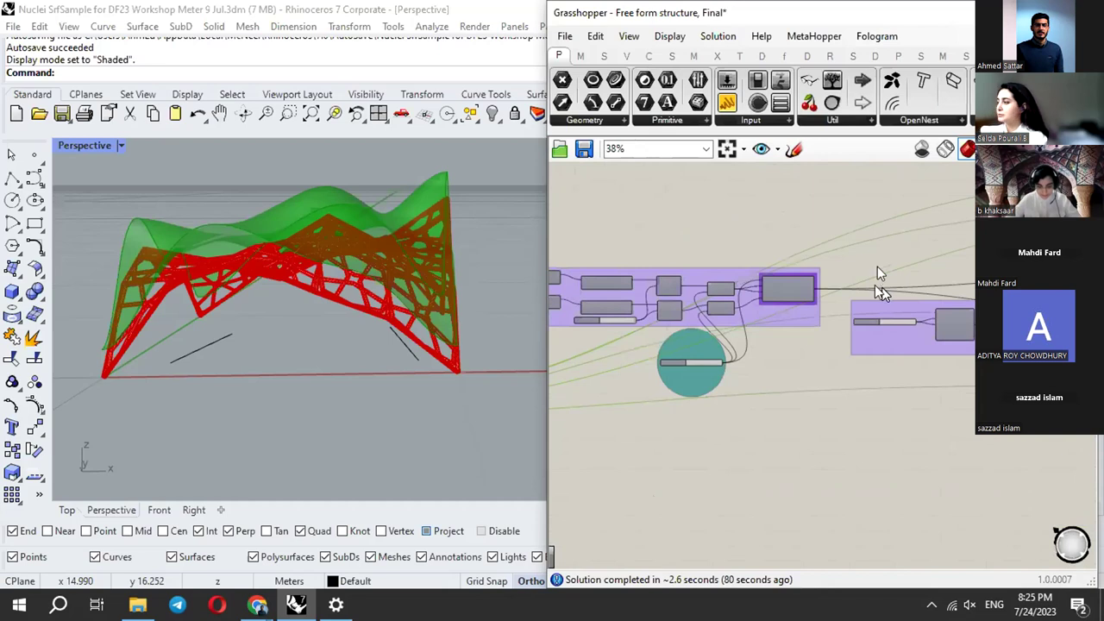
# Review the neighbouring mesh group and trace the definition back to the referenced Brep component.
pyautogui.moveTo(949, 275); pyautogui.dragTo(813, 236, button='right')
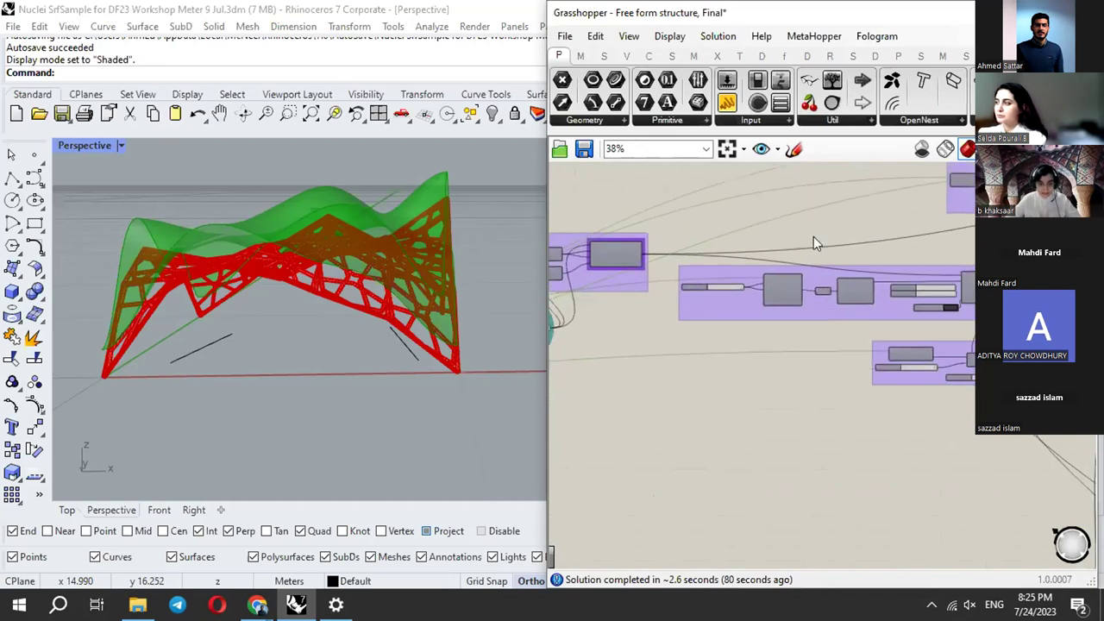
pyautogui.scroll(-3, 703, 294)
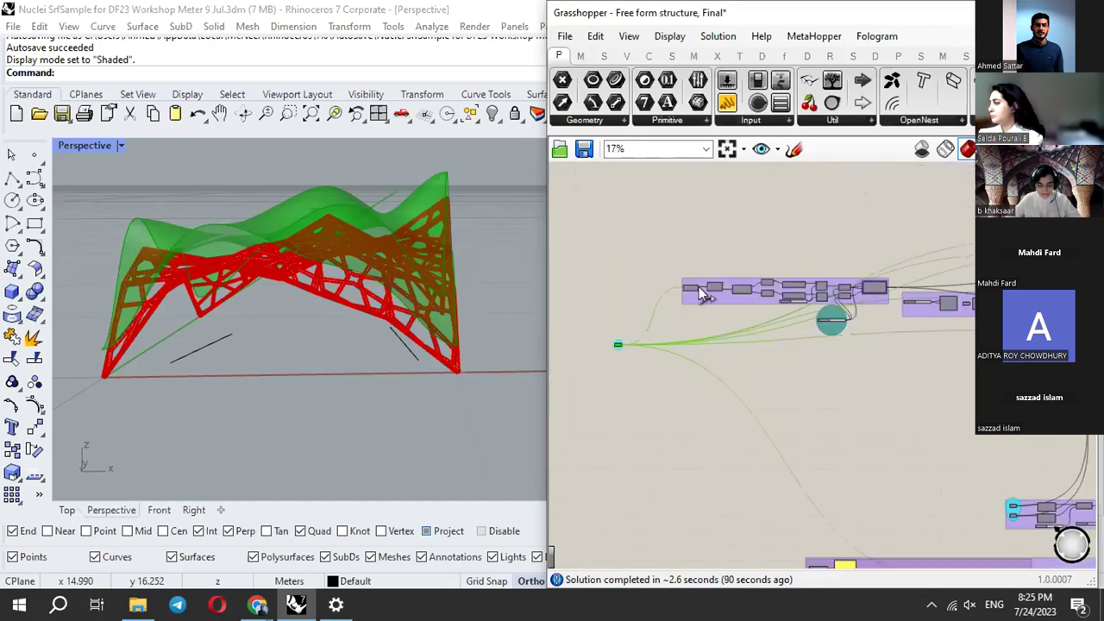
pyautogui.scroll(5, 633, 383)
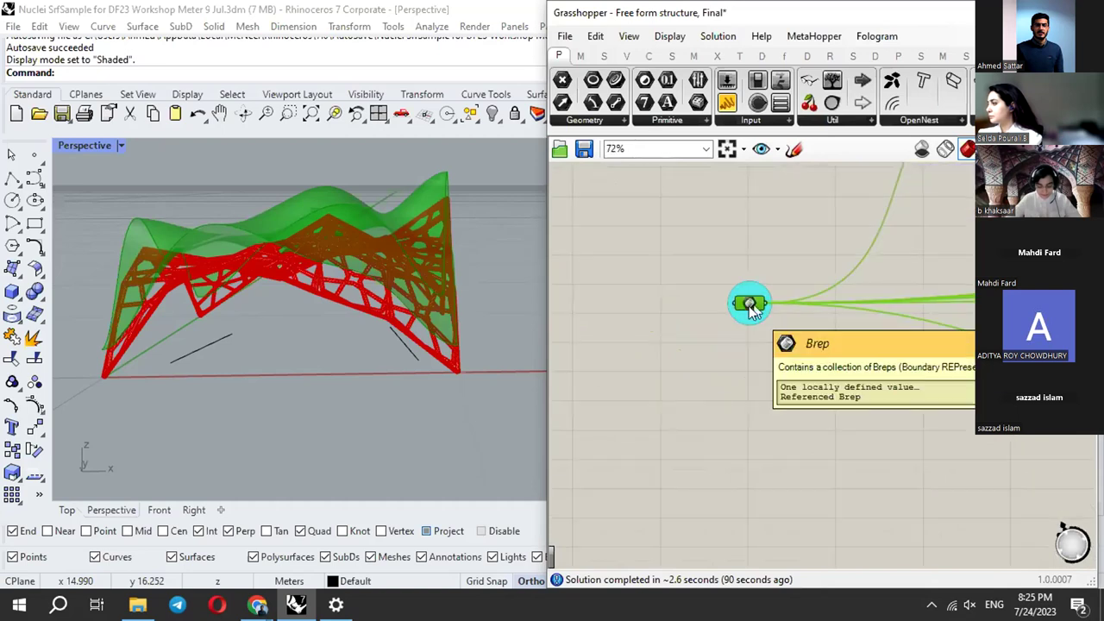
pyautogui.scroll(-1, 780, 328)
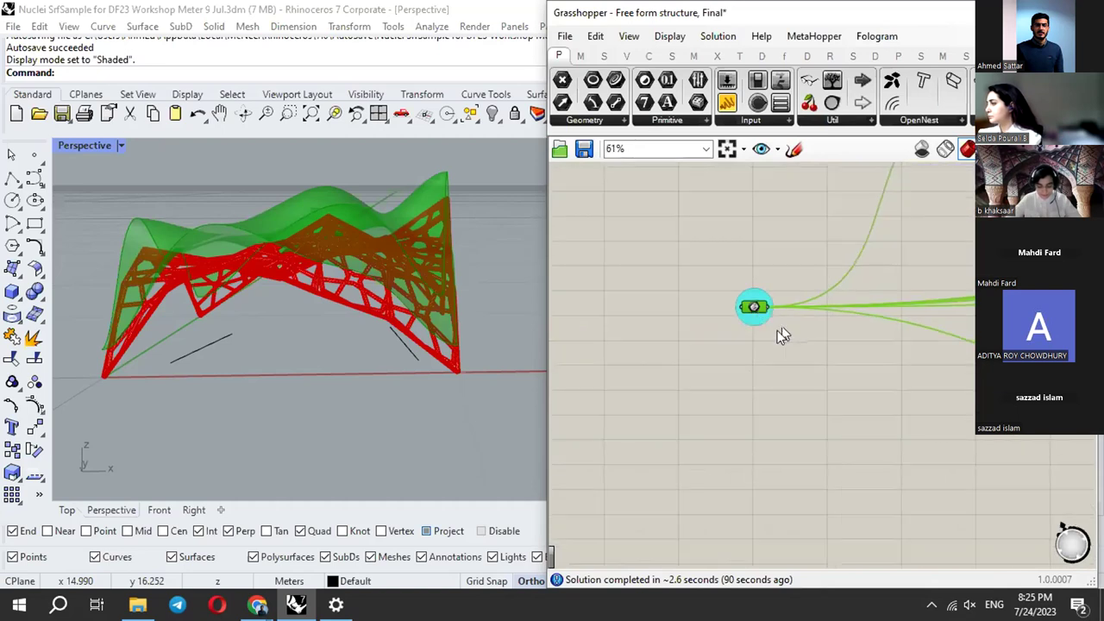
pyautogui.scroll(-5, 780, 325)
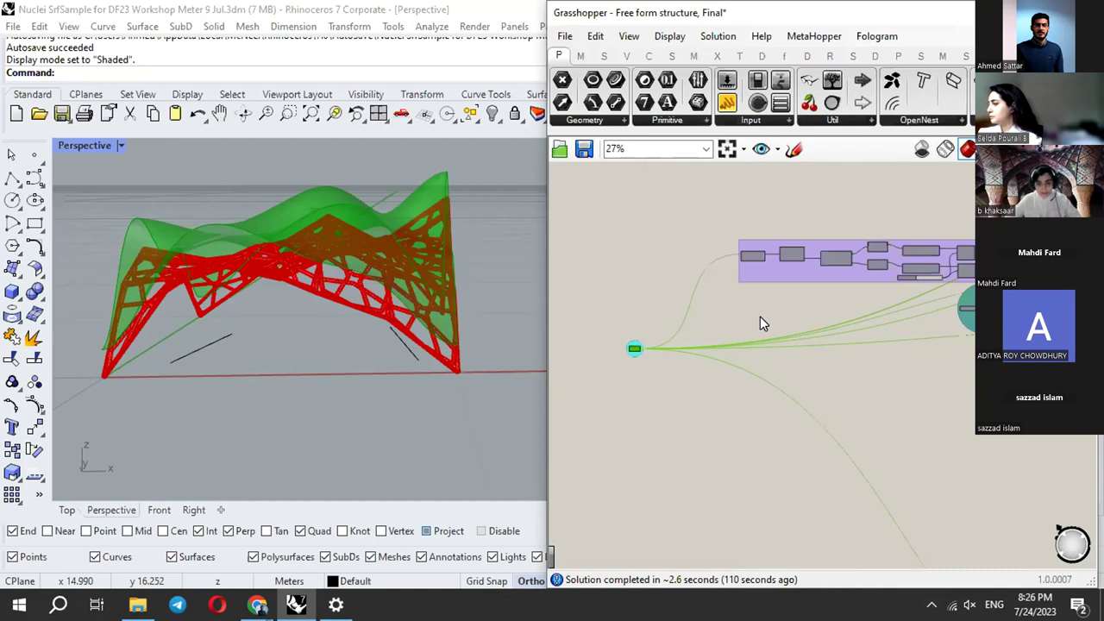
# Select the Construct Voxels component and inspect its bounding box around the structure from several angles.
pyautogui.scroll(5, 760, 316)
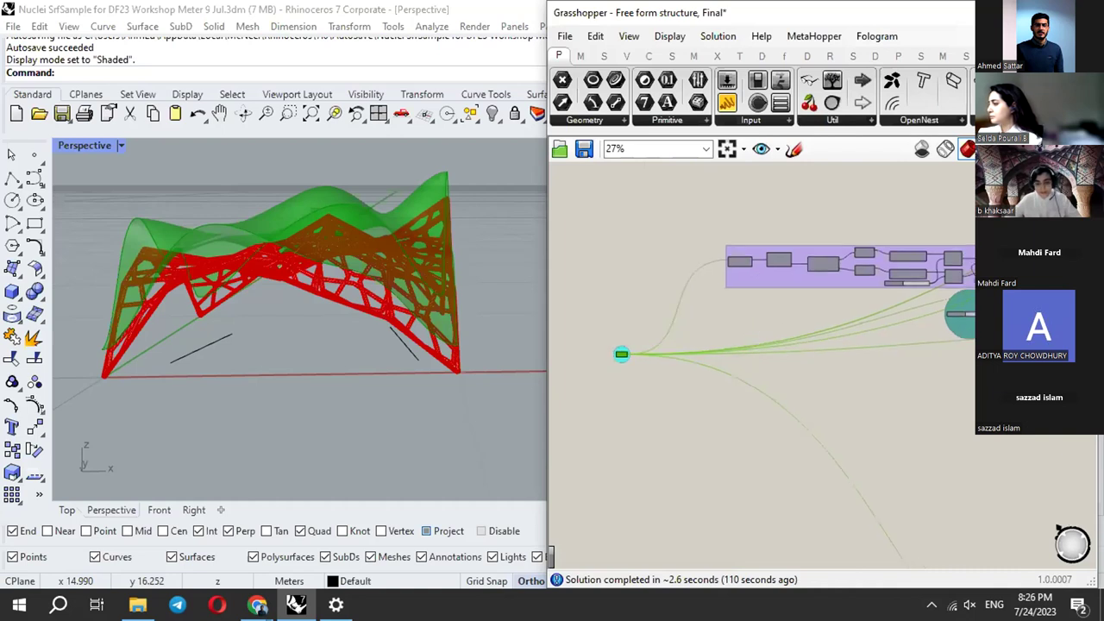
pyautogui.scroll(5, 914, 302)
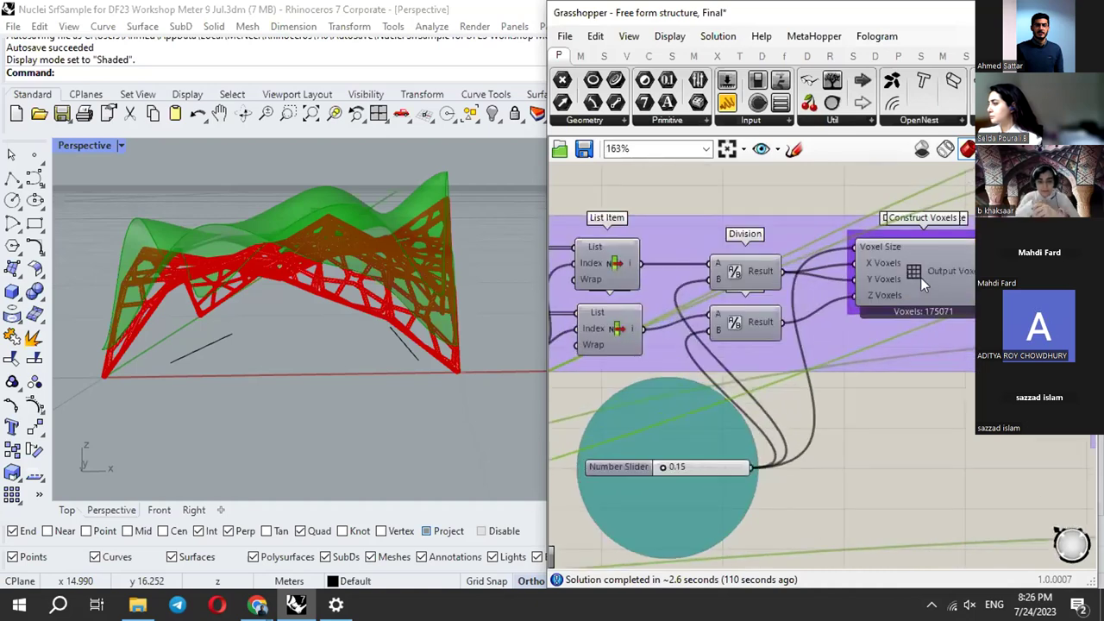
pyautogui.click(925, 272)
pyautogui.moveTo(466, 328); pyautogui.dragTo(526, 354, button='right')
pyautogui.scroll(-6, 915, 281)
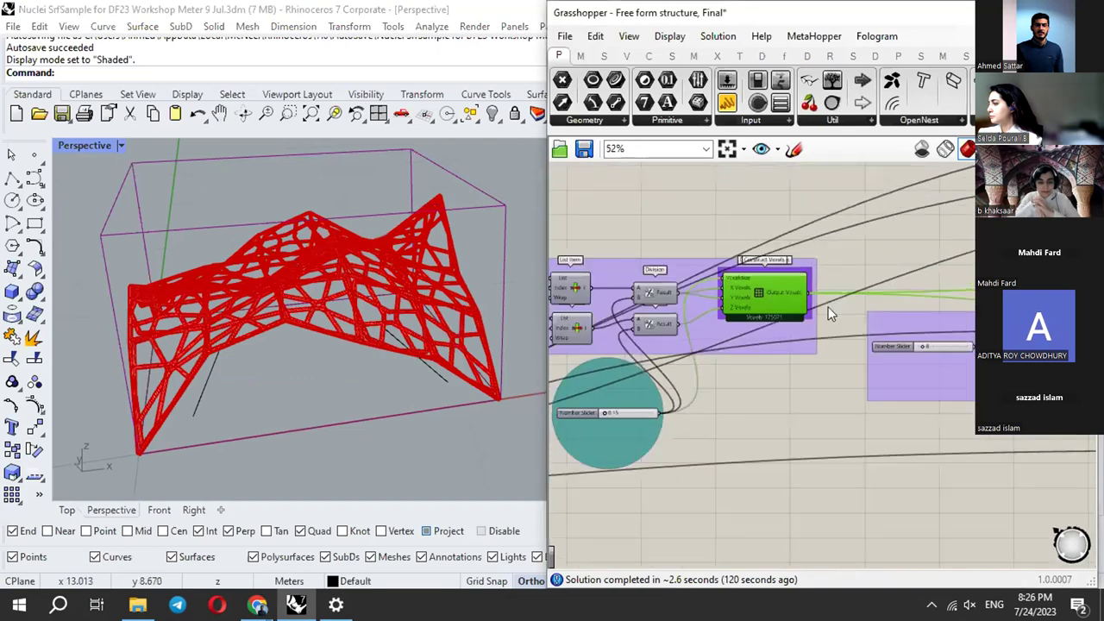
pyautogui.moveTo(291, 313); pyautogui.dragTo(376, 323, button='right')
# Follow the voxel output past the mesh group and examine the Point Attractor for Voxels component and its inputs.
pyautogui.moveTo(862, 309); pyautogui.dragTo(743, 303, button='right')
pyautogui.scroll(4, 965, 317)
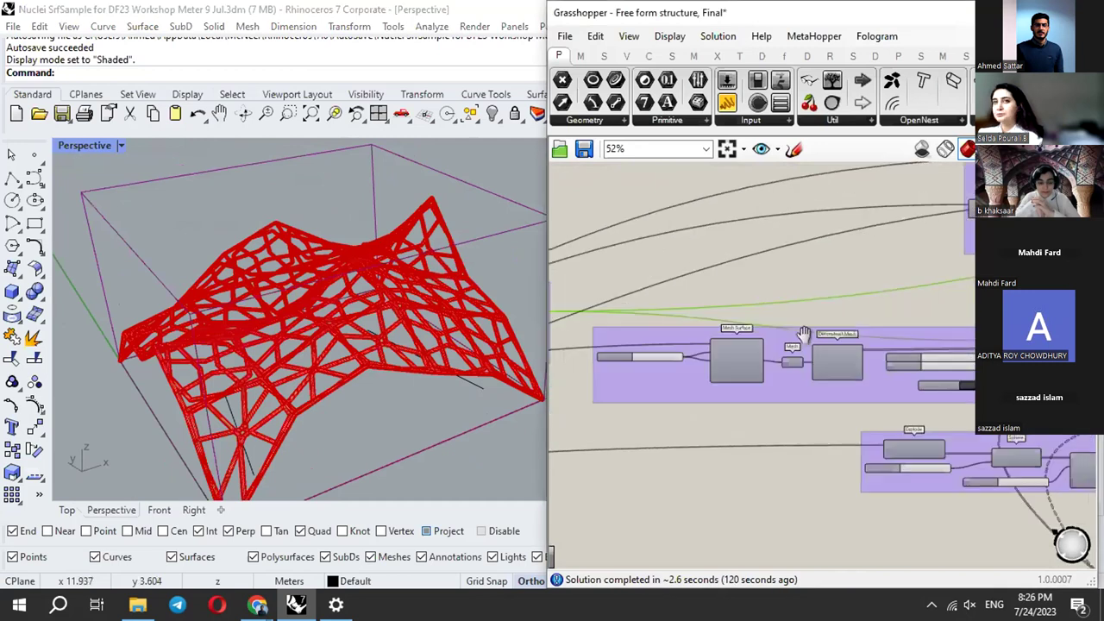
pyautogui.scroll(1, 757, 333)
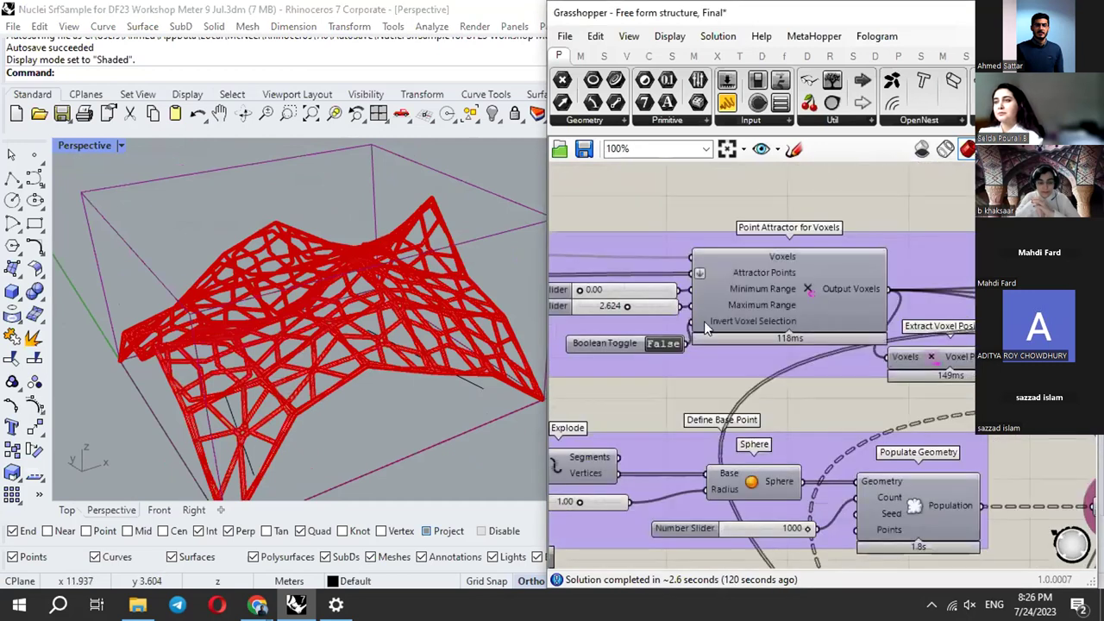
pyautogui.scroll(-7, 713, 305)
# Examine the Extract Voxel Positions component in the upper purple group and the link to Voxel Selection Union.
pyautogui.moveTo(1024, 219); pyautogui.dragTo(725, 356, button='right')
pyautogui.scroll(-6, 725, 356)
pyautogui.scroll(8, 897, 339)
pyautogui.scroll(4, 756, 348)
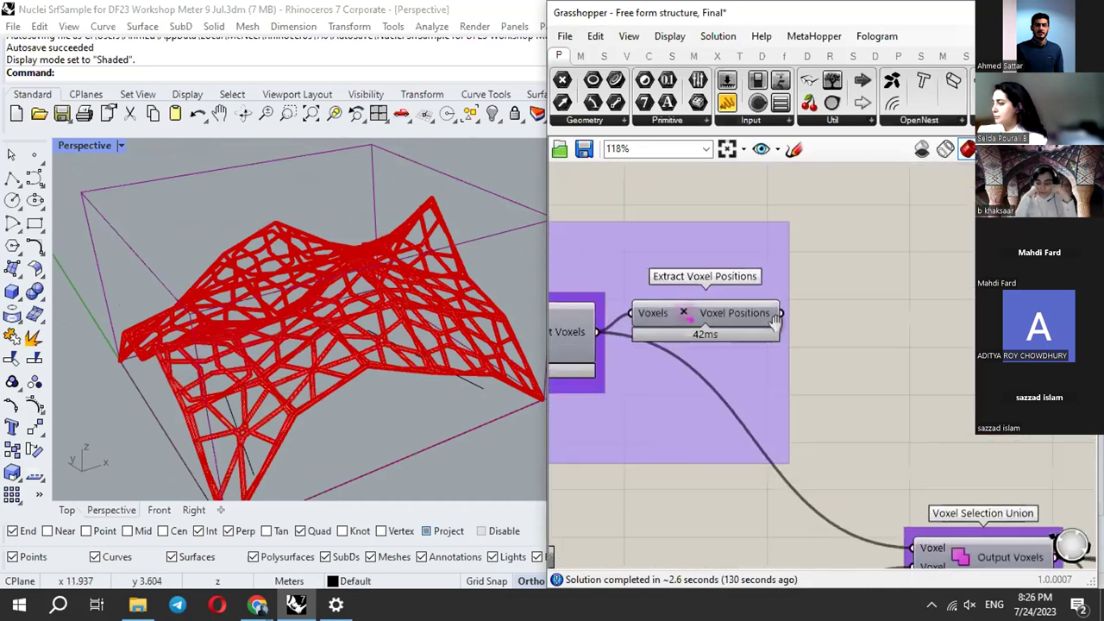
# Select the Extract Voxel Positions component in the purple group and inspect its voxel points around the structure from another angle.
pyautogui.click(773, 330)
pyautogui.keyDown('shift'); pyautogui.moveTo(252, 345); pyautogui.dragTo(345, 372, button='right'); pyautogui.keyUp('shift')
pyautogui.moveTo(212, 348); pyautogui.dragTo(385, 292, button='right')
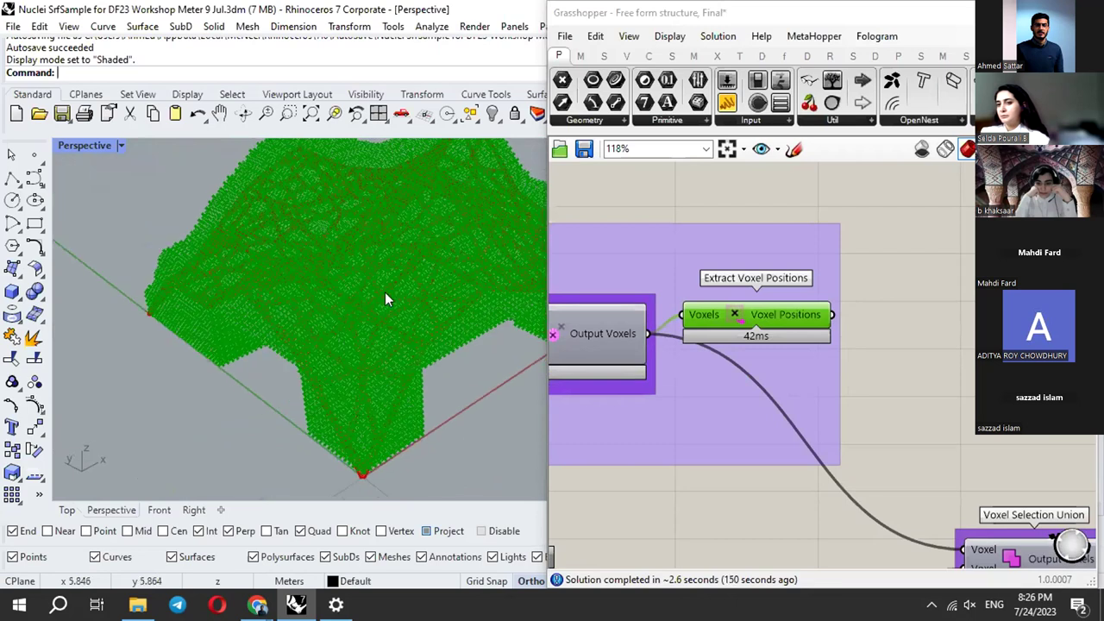
# Find the Research Objective group and select its Face Normals component to inspect the face centre points on the structure.
pyautogui.scroll(-6, 943, 323)
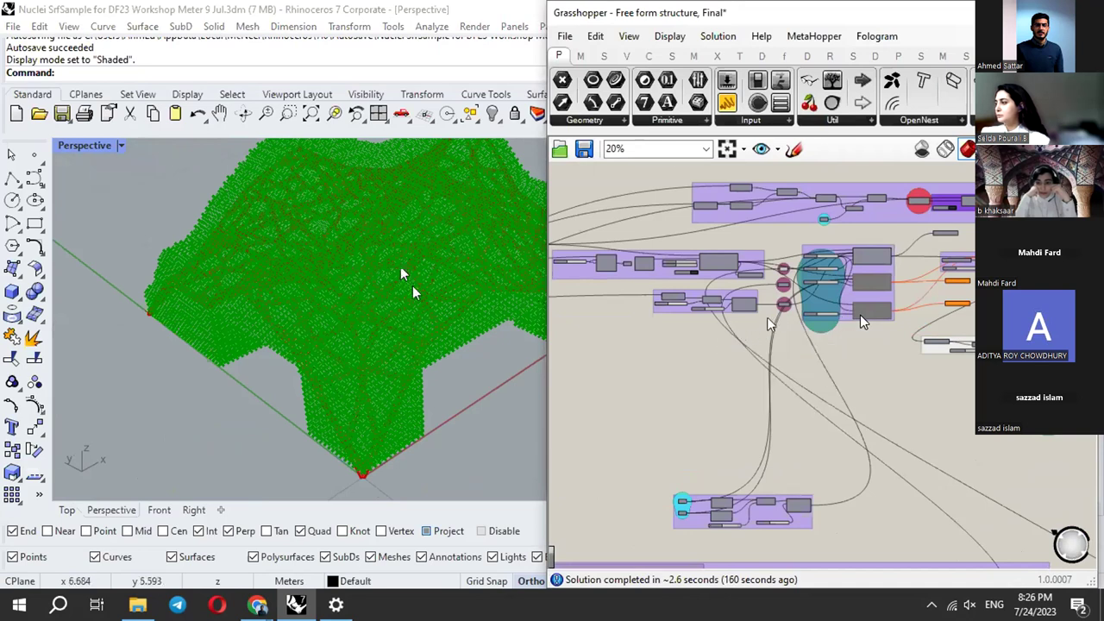
pyautogui.moveTo(756, 390); pyautogui.dragTo(771, 281, button='right')
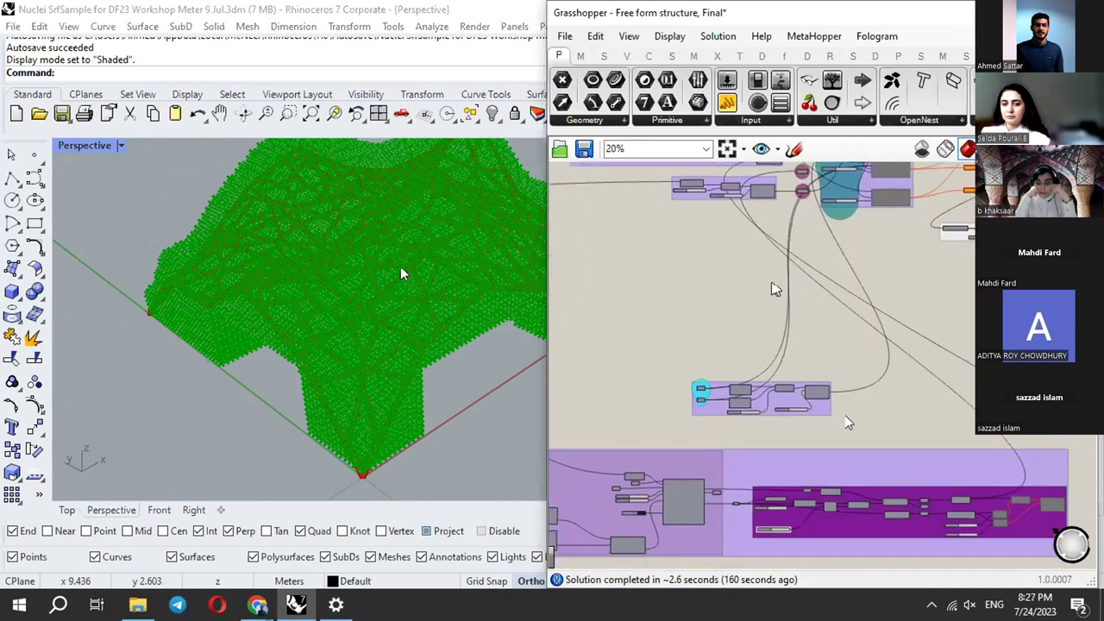
pyautogui.moveTo(848, 422); pyautogui.dragTo(862, 278, button='right')
pyautogui.scroll(5, 863, 278)
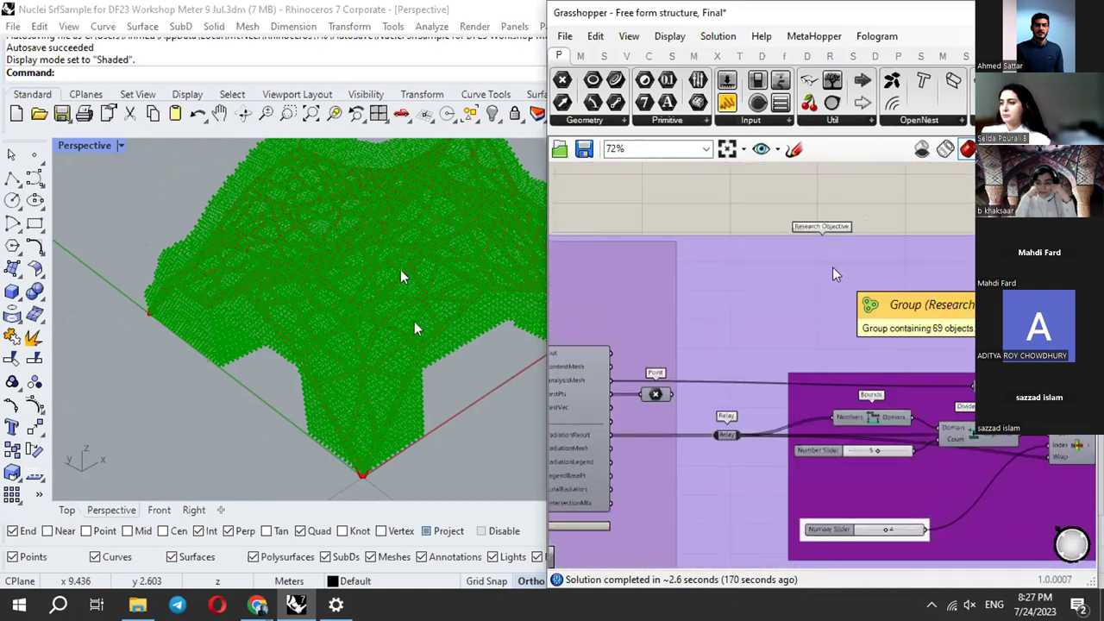
pyautogui.scroll(-3, 833, 276)
pyautogui.scroll(5, 831, 278)
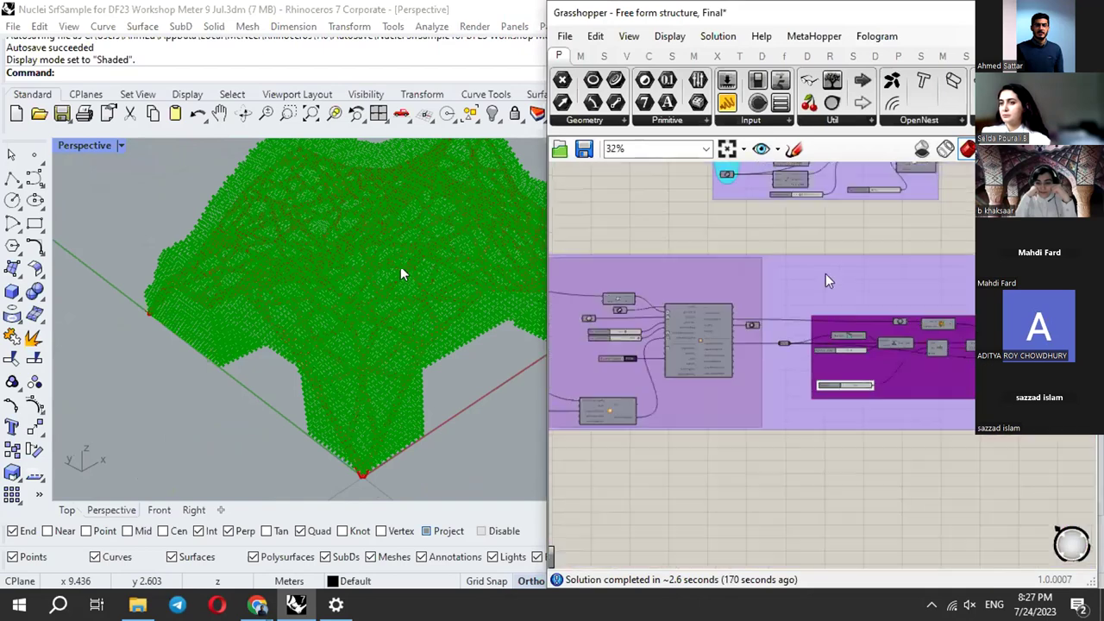
pyautogui.scroll(4, 712, 354)
pyautogui.click(714, 357)
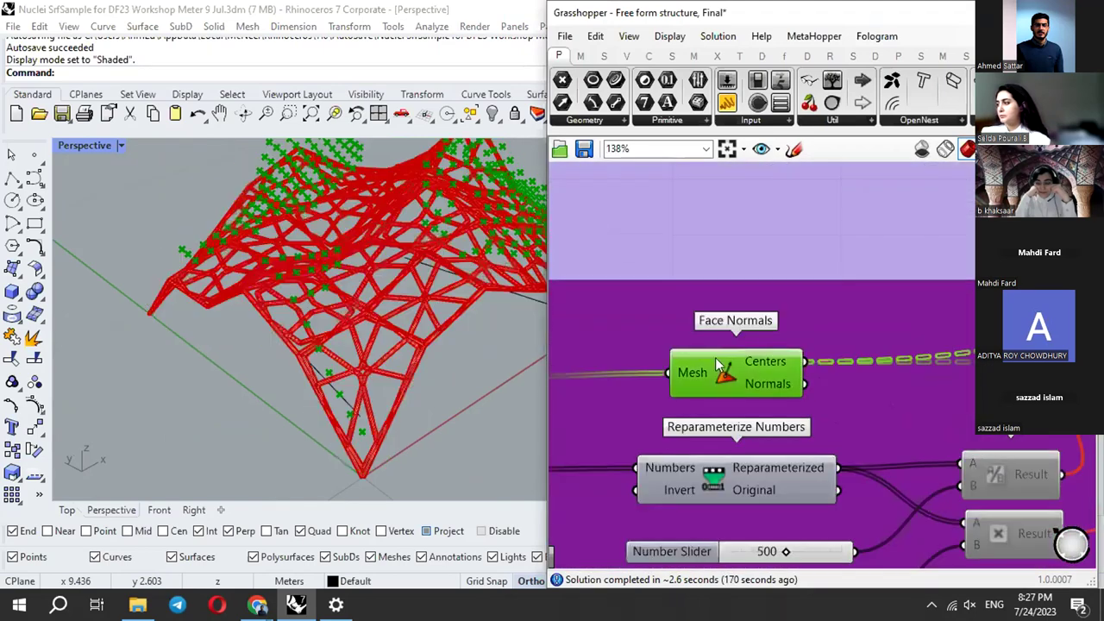
pyautogui.moveTo(283, 200); pyautogui.dragTo(397, 211, button='right')
# Trace the Research Objective group back to the Bounds, Divide Domain and List Item components and view the selected points from another angle.
pyautogui.scroll(-5, 936, 297)
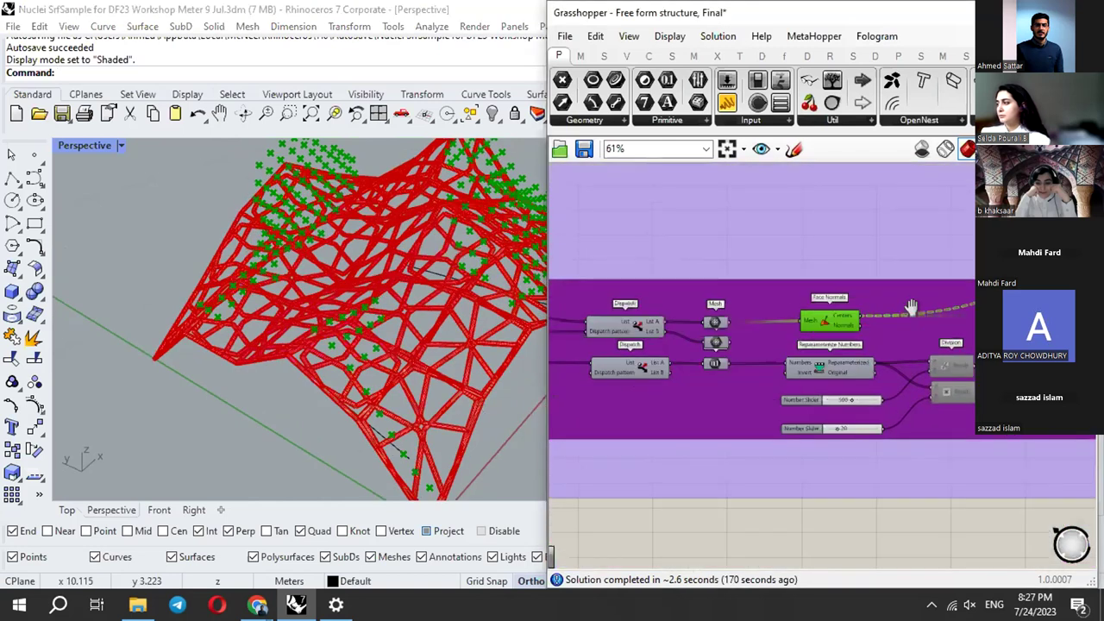
pyautogui.scroll(-3, 914, 312)
pyautogui.scroll(4, 615, 323)
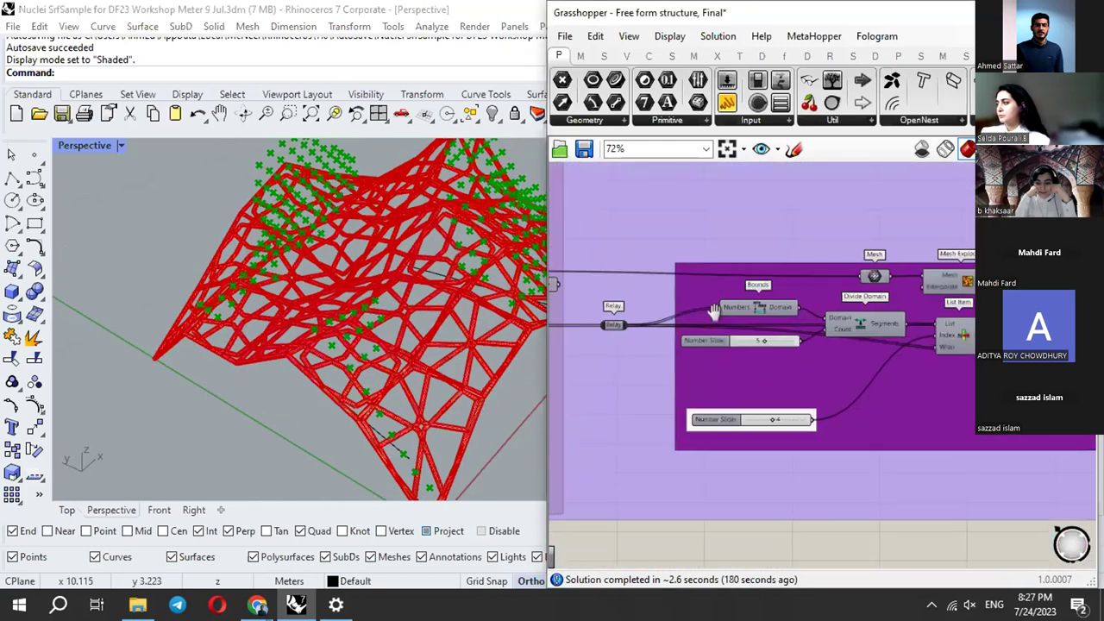
pyautogui.moveTo(414, 284); pyautogui.dragTo(369, 353, button='right')
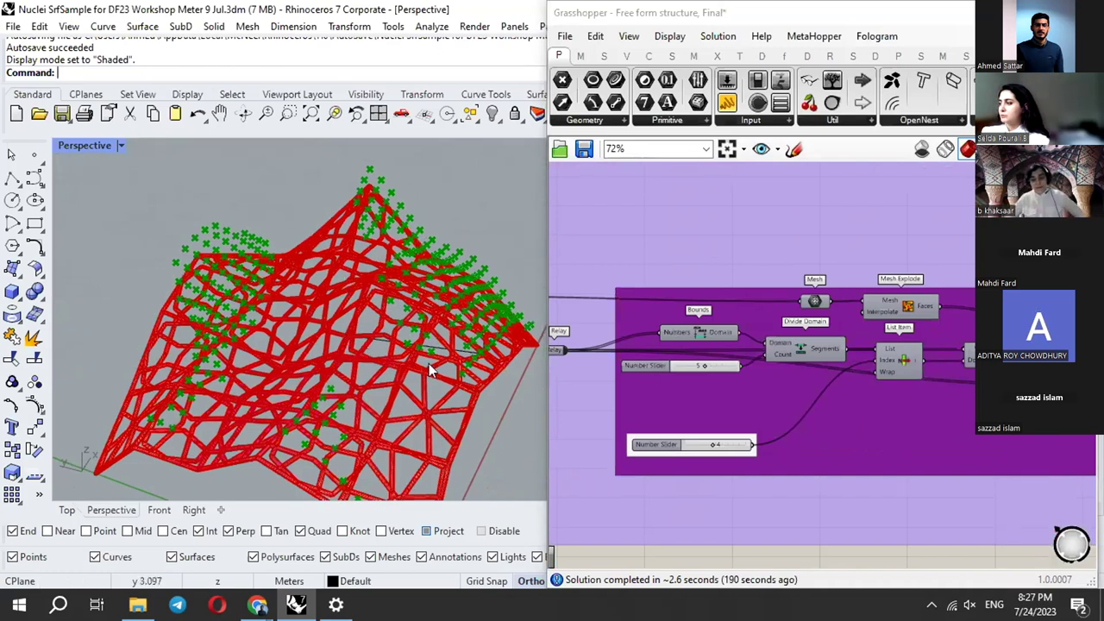
pyautogui.scroll(-2, 344, 332)
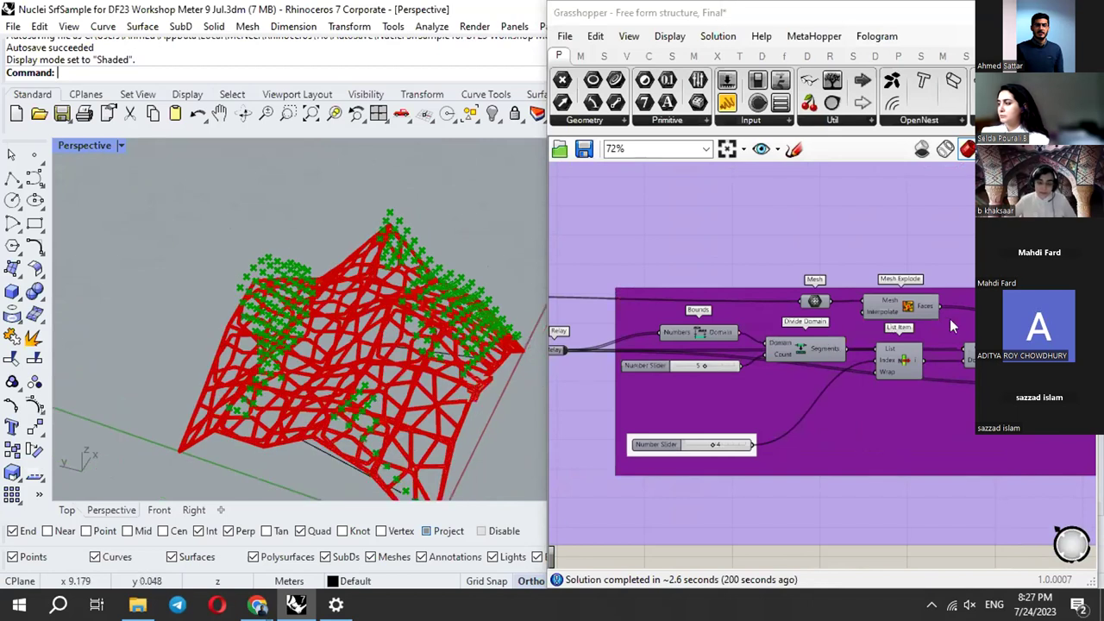
# Select the Populate Geometry component in the Define Walls group and inspect its points along the two wall curves.
pyautogui.scroll(-5, 786, 322)
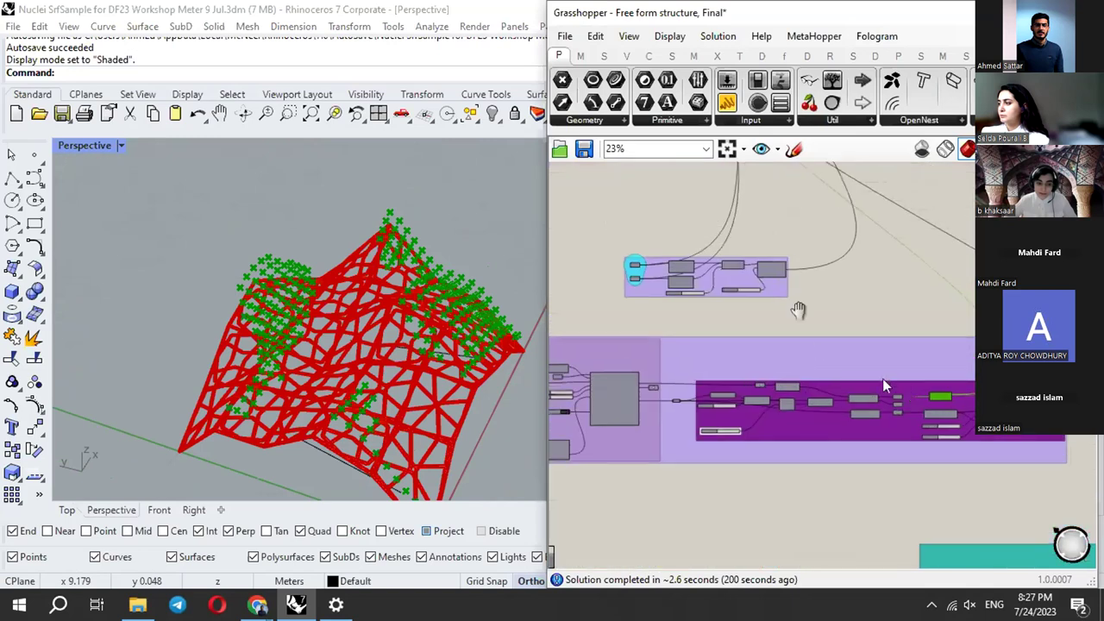
pyautogui.scroll(2, 812, 314)
pyautogui.scroll(2, 814, 337)
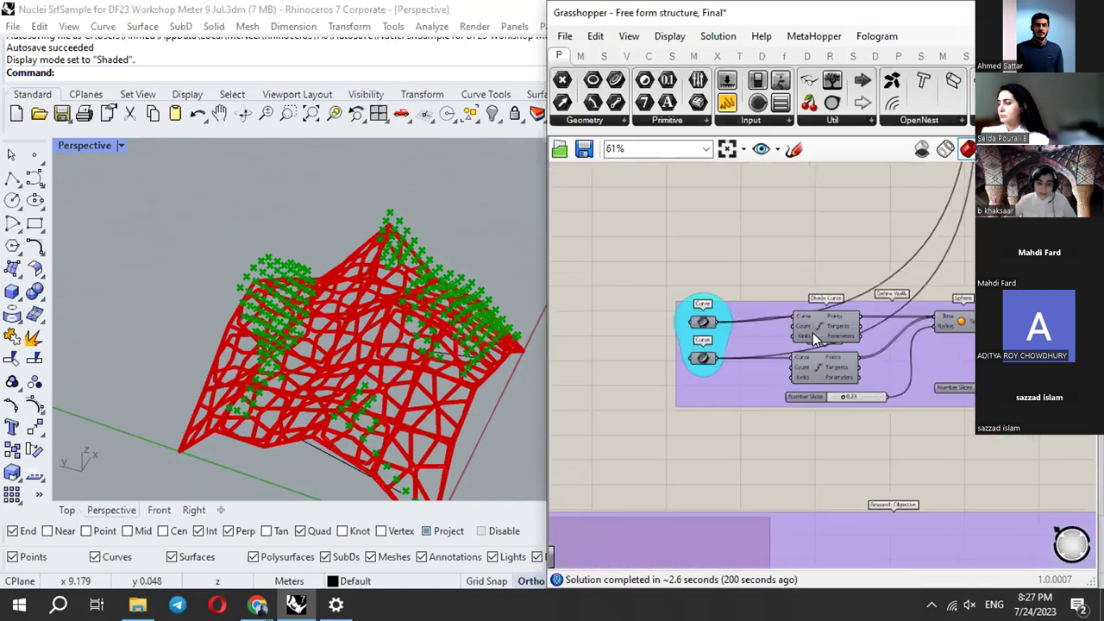
pyautogui.moveTo(813, 336); pyautogui.dragTo(681, 339, button='right')
pyautogui.click(925, 342)
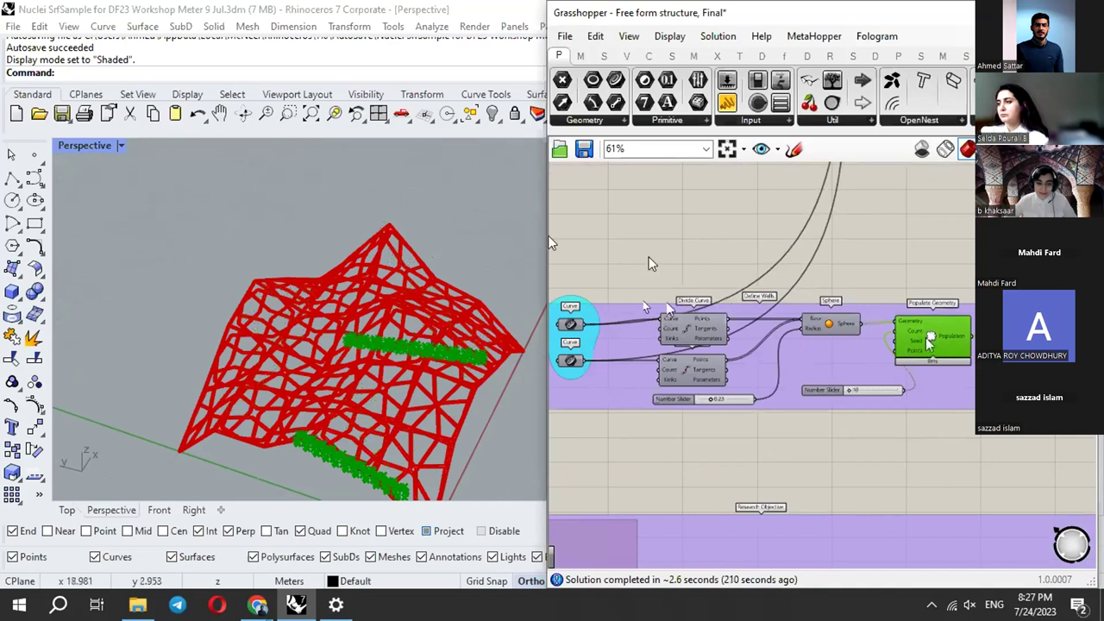
pyautogui.moveTo(771, 253); pyautogui.dragTo(789, 241, button='right')
pyautogui.moveTo(306, 381); pyautogui.dragTo(399, 375, button='right')
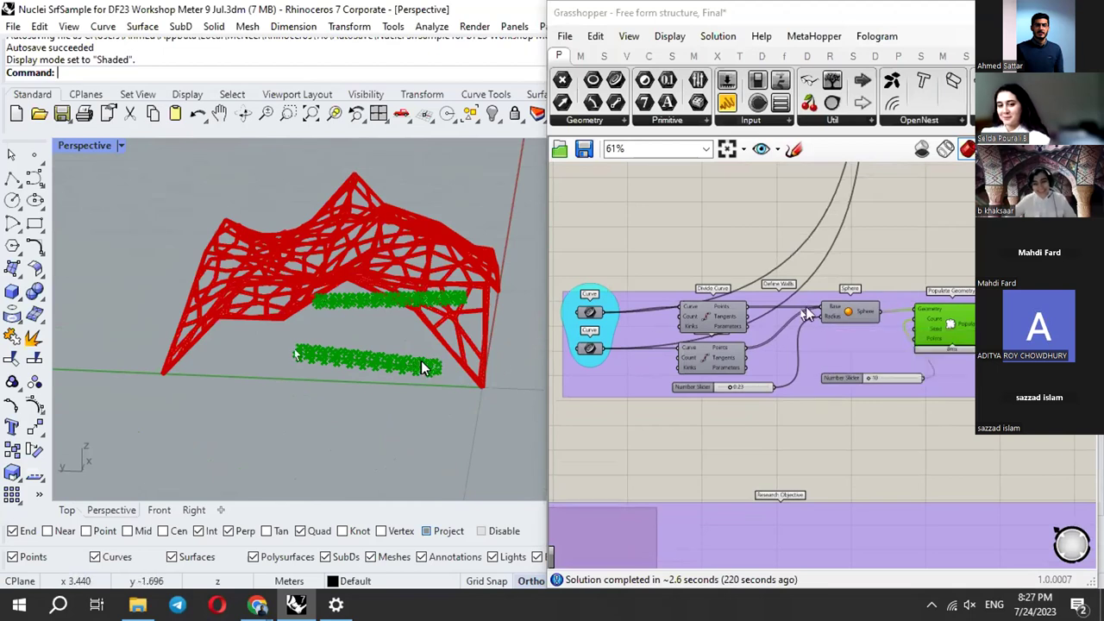
# Follow the wall output up to the Define Base Point group and select its Populate Geometry component to inspect the support points.
pyautogui.moveTo(882, 256); pyautogui.dragTo(863, 333, button='right')
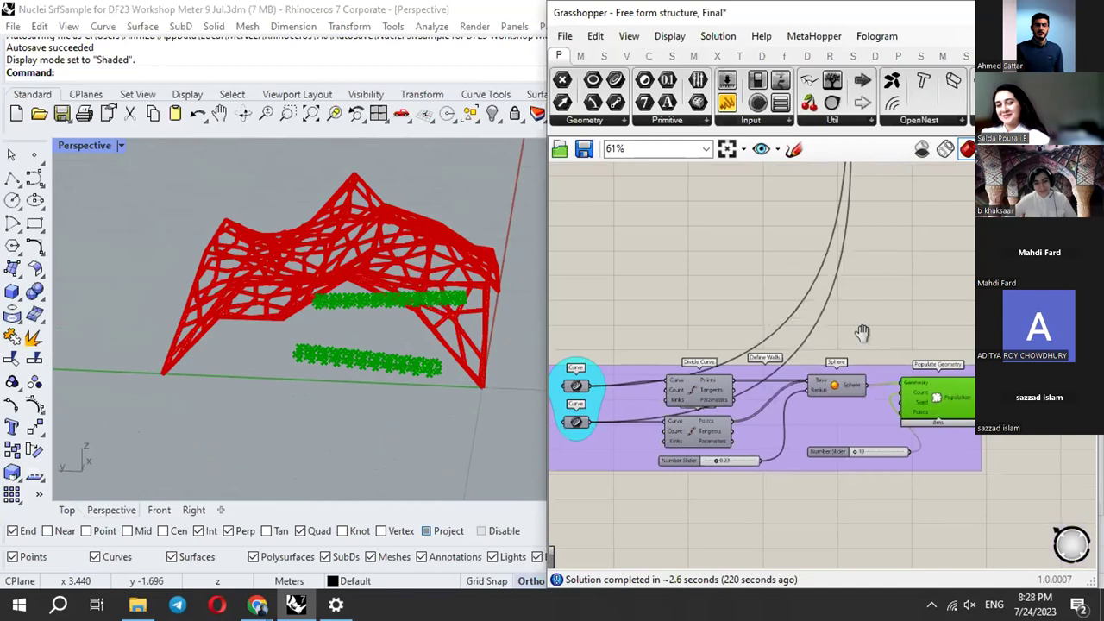
pyautogui.scroll(-4, 865, 341)
pyautogui.moveTo(900, 265); pyautogui.dragTo(861, 372, button='right')
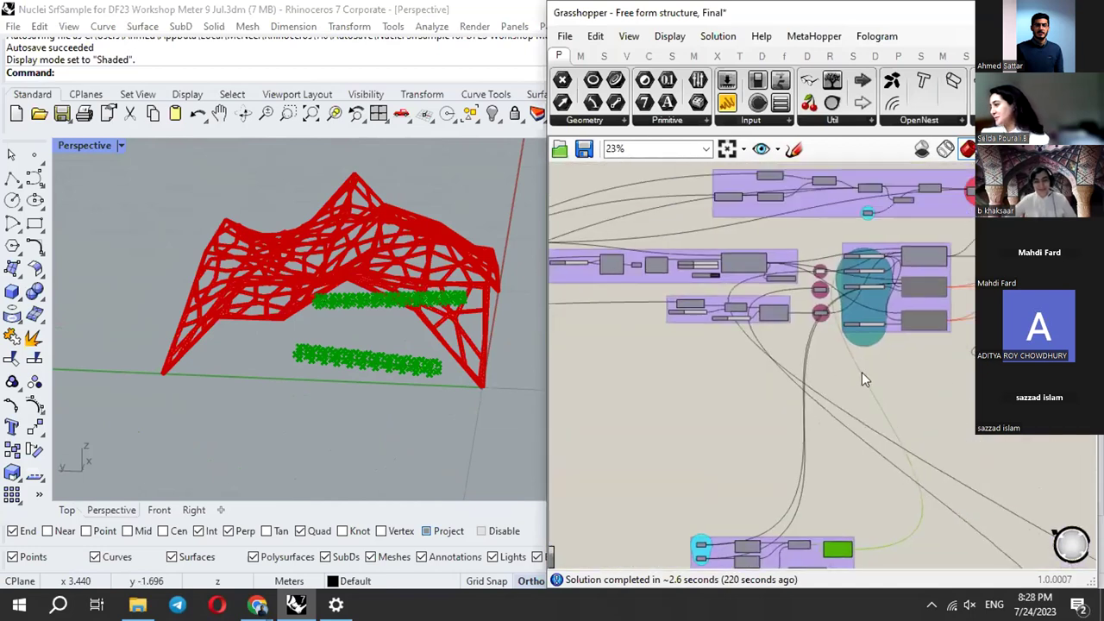
pyautogui.scroll(5, 862, 371)
pyautogui.moveTo(673, 366); pyautogui.dragTo(803, 387, button='right')
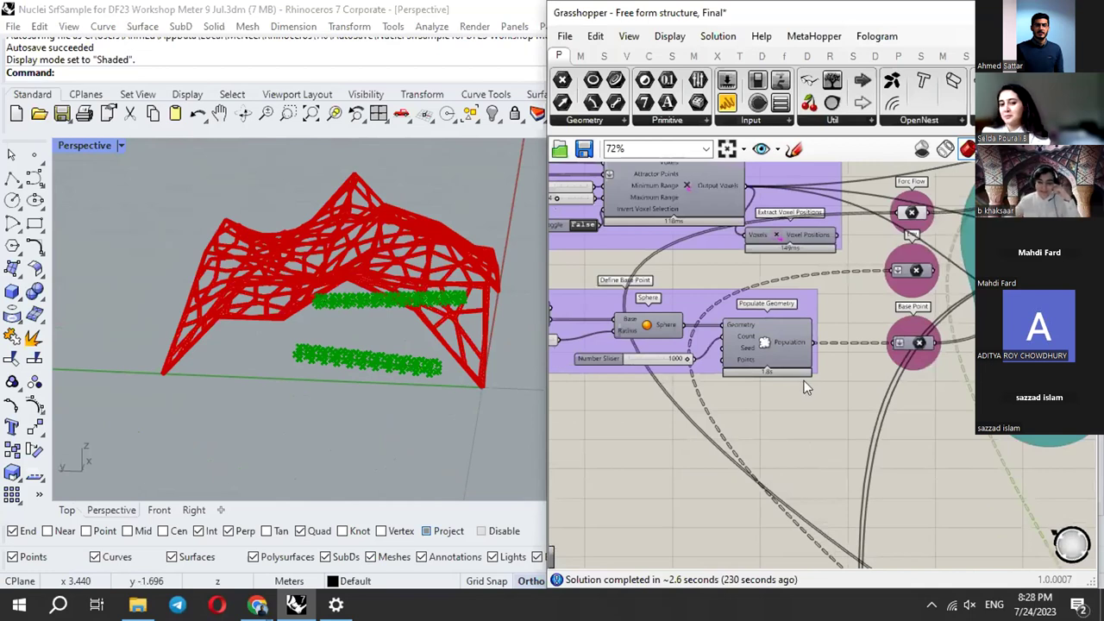
pyautogui.moveTo(804, 387); pyautogui.dragTo(872, 360, button='right')
pyautogui.click(872, 362)
pyautogui.moveTo(305, 312); pyautogui.dragTo(190, 326, button='right')
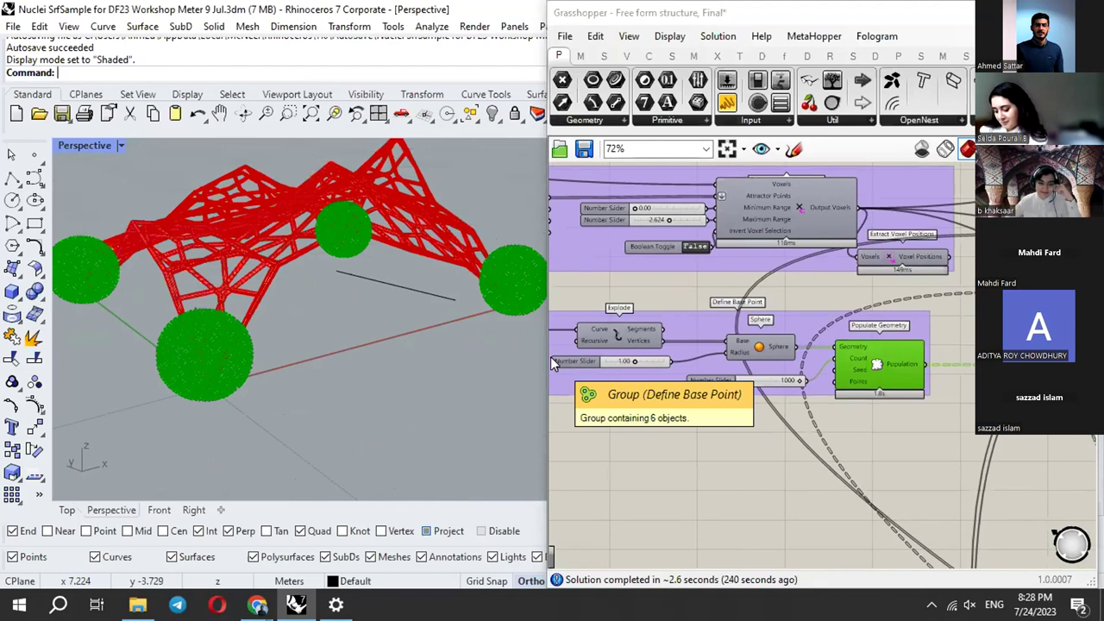
# Select the Point Attractor for Voxels component and its Extract Voxel Positions component to preview the voxel points.
pyautogui.scroll(-3, 756, 346)
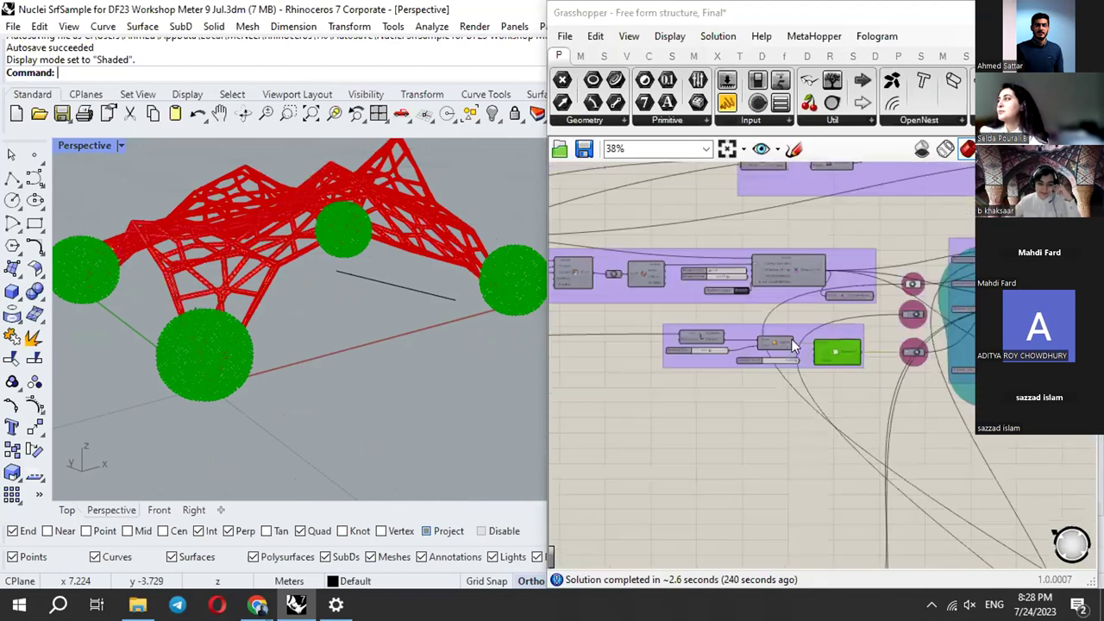
pyautogui.moveTo(798, 333); pyautogui.dragTo(768, 343, button='right')
pyautogui.scroll(4, 764, 338)
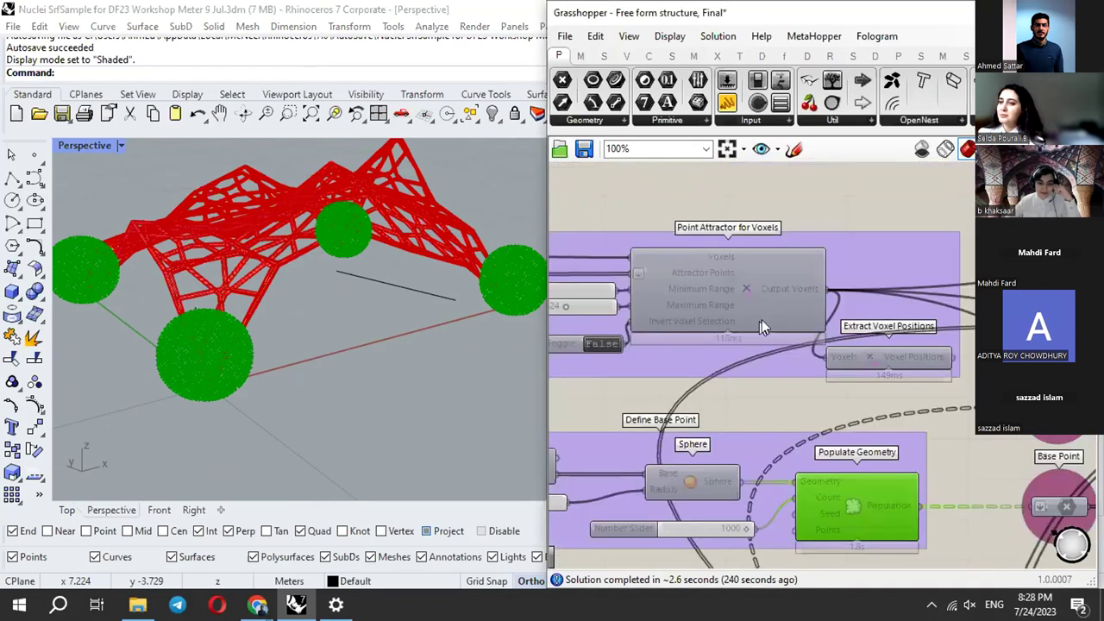
pyautogui.click(732, 280)
pyautogui.click(889, 368)
pyautogui.moveTo(934, 410); pyautogui.dragTo(691, 406, button='right')
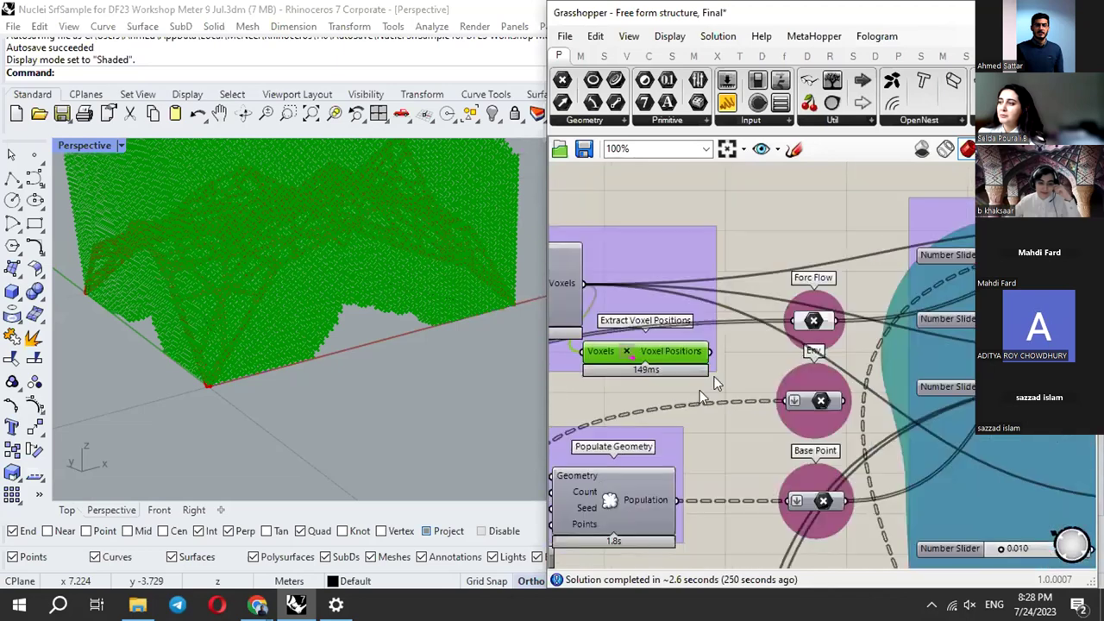
# Select the Extract Voxel Positions component fed by Define Voxel Values and inspect its attractor points on the structure from several angles.
pyautogui.scroll(-5, 718, 373)
pyautogui.moveTo(936, 382); pyautogui.dragTo(797, 378, button='right')
pyautogui.scroll(1, 789, 317)
pyautogui.moveTo(789, 317); pyautogui.dragTo(659, 312, button='right')
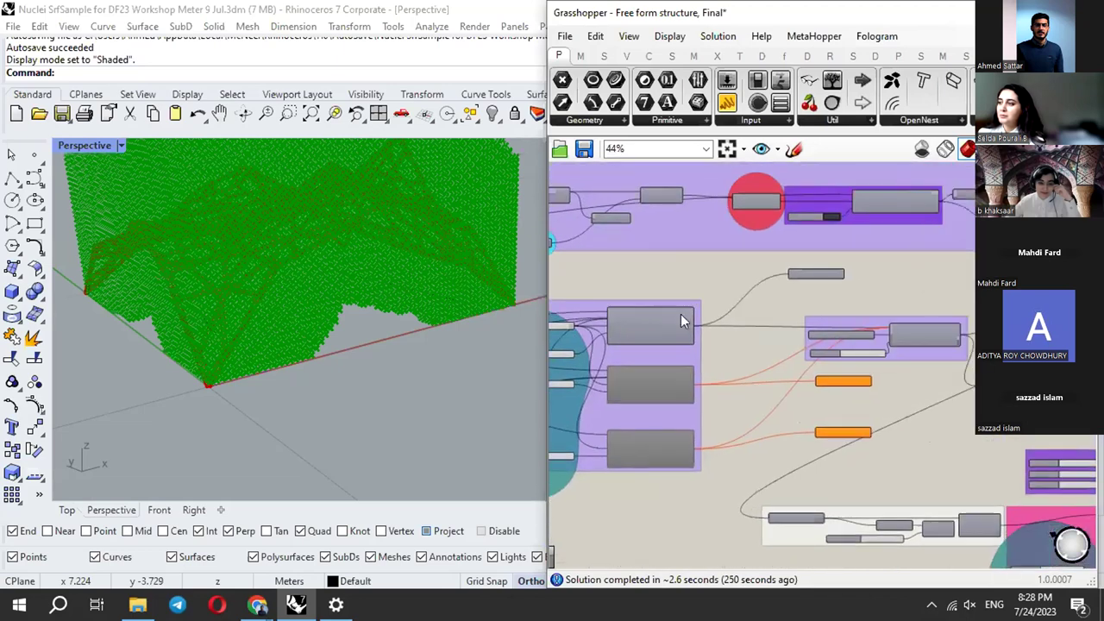
pyautogui.scroll(2, 1021, 384)
pyautogui.click(964, 385)
pyautogui.moveTo(231, 283); pyautogui.dragTo(377, 335, button='right')
pyautogui.moveTo(285, 336); pyautogui.dragTo(326, 345, button='right')
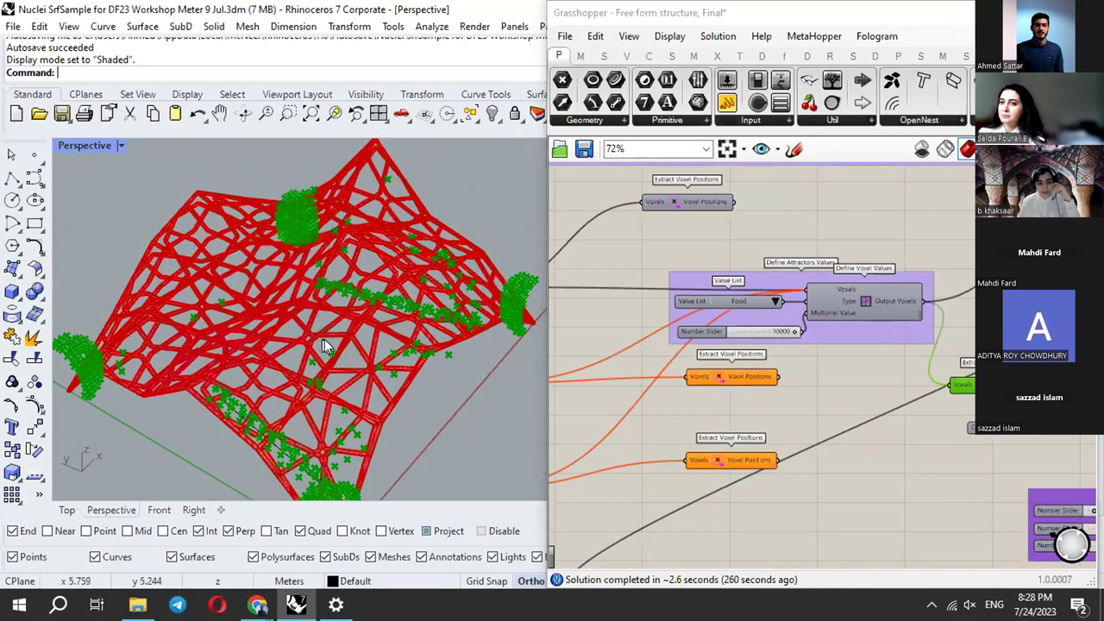
# Select the Points cull component in the teal Cleaning Force flow Data group and inspect its points on the structure.
pyautogui.scroll(-5, 845, 306)
pyautogui.scroll(-6, 868, 305)
pyautogui.moveTo(889, 418); pyautogui.dragTo(800, 284, button='right')
pyautogui.scroll(5, 940, 394)
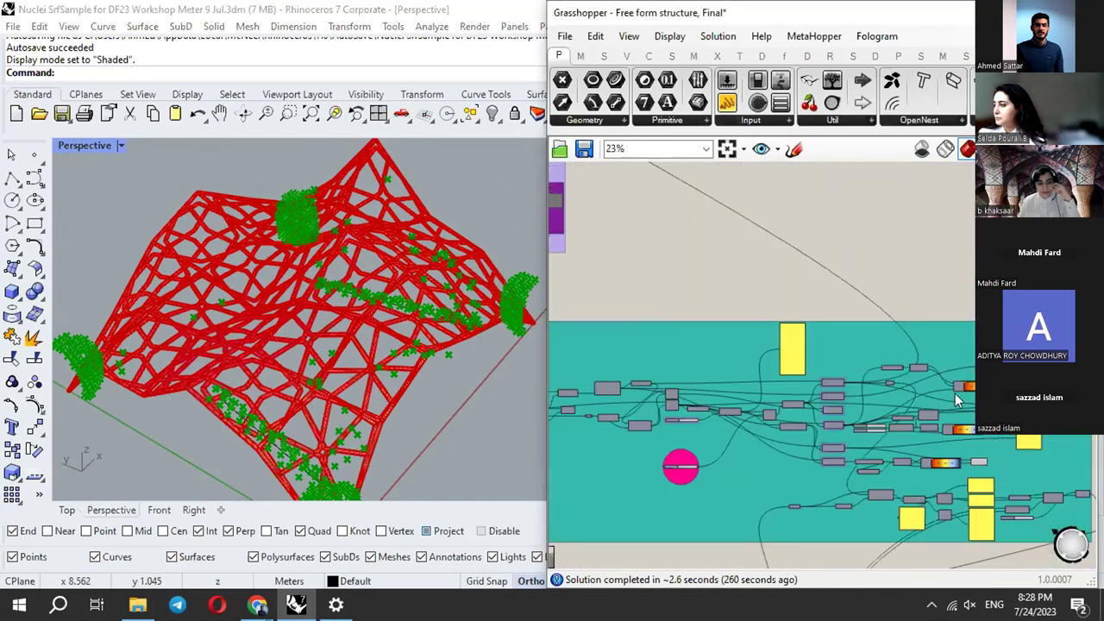
pyautogui.scroll(8, 863, 386)
pyautogui.scroll(-2, 838, 384)
pyautogui.click(628, 410)
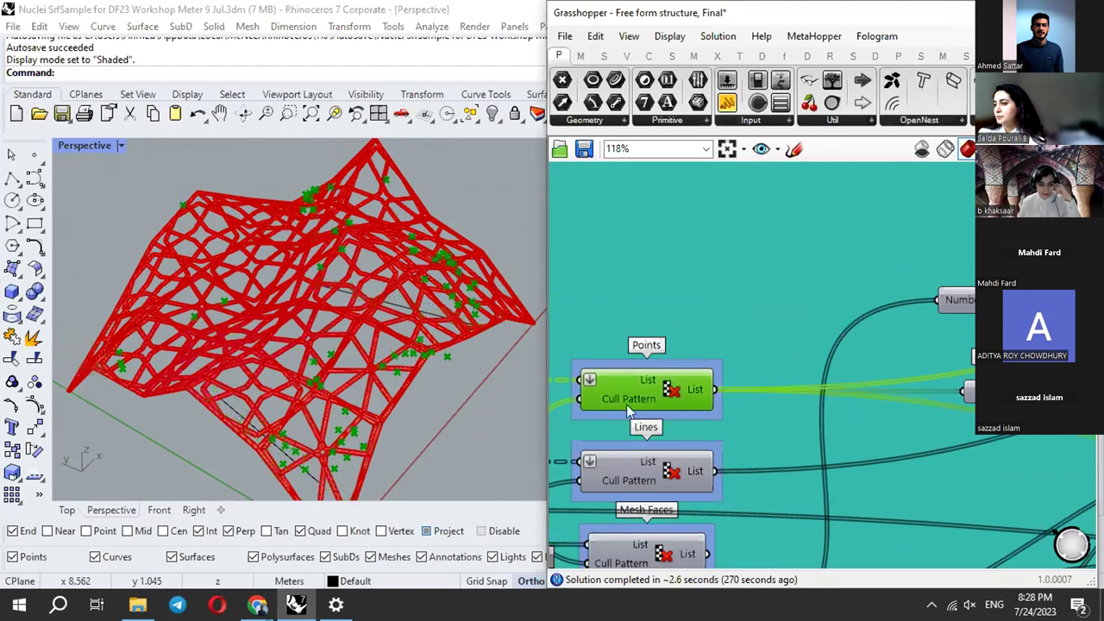
pyautogui.moveTo(374, 314); pyautogui.dragTo(410, 285, button='right')
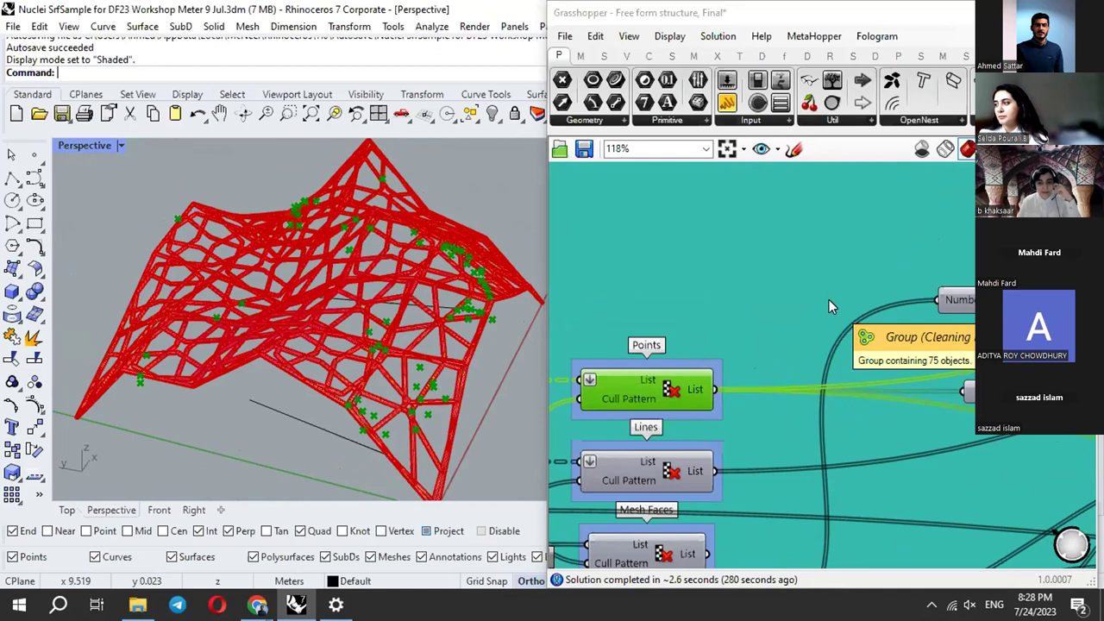
# Examine the yellow panel of domain ranges in the Cleaning Force flow Data group.
pyautogui.scroll(-2, 804, 369)
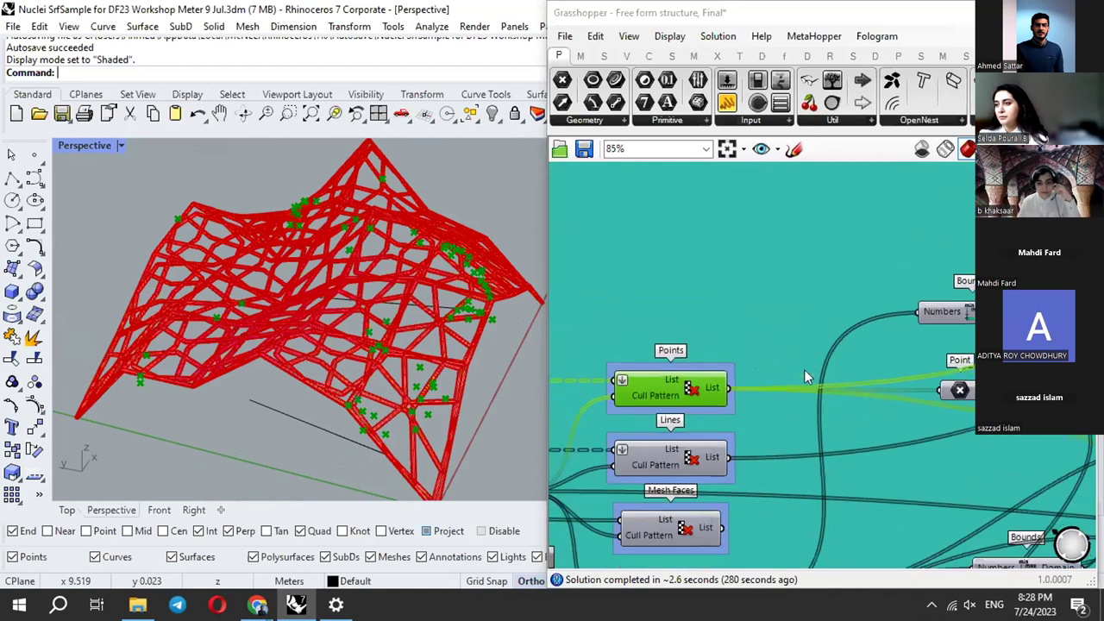
pyautogui.scroll(-3, 816, 306)
pyautogui.scroll(5, 816, 307)
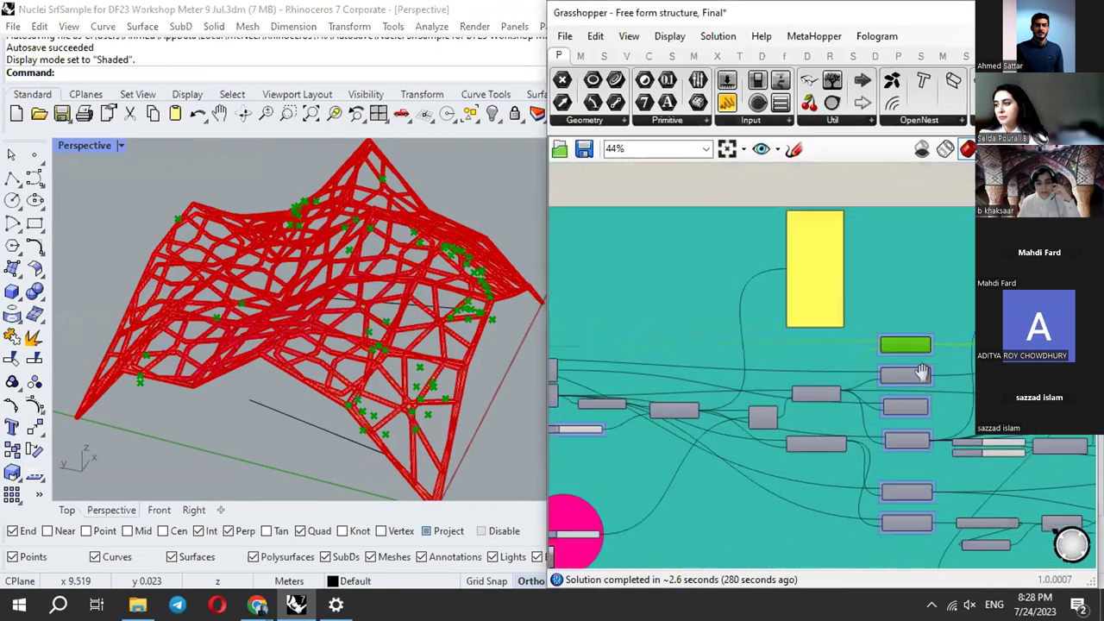
pyautogui.moveTo(808, 271); pyautogui.dragTo(845, 210, button='right')
pyautogui.scroll(-5, 844, 213)
pyautogui.scroll(5, 623, 439)
pyautogui.moveTo(968, 279); pyautogui.dragTo(829, 477, button='right')
pyautogui.scroll(3, 890, 273)
pyautogui.moveTo(890, 273); pyautogui.dragTo(801, 447, button='right')
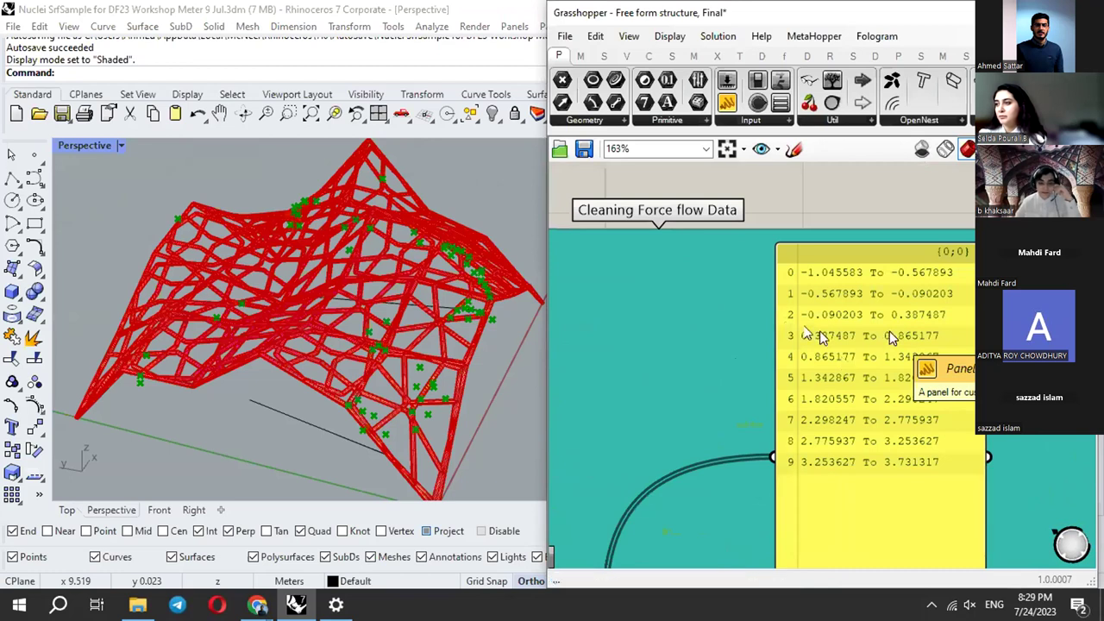
# Return to the attractor point parameters and select the Env parameter to preview its points on the structure.
pyautogui.scroll(-5, 848, 296)
pyautogui.scroll(-4, 848, 296)
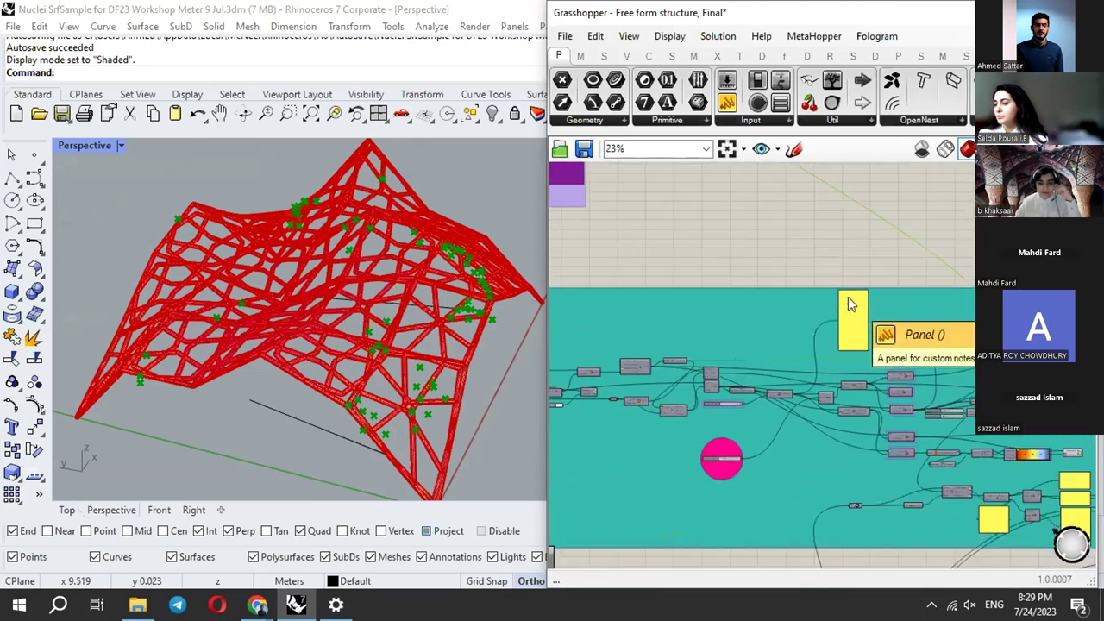
pyautogui.moveTo(836, 214); pyautogui.dragTo(899, 450, button='right')
pyautogui.scroll(-2, 831, 351)
pyautogui.scroll(4, 898, 402)
pyautogui.scroll(-5, 899, 450)
pyautogui.scroll(8, 815, 335)
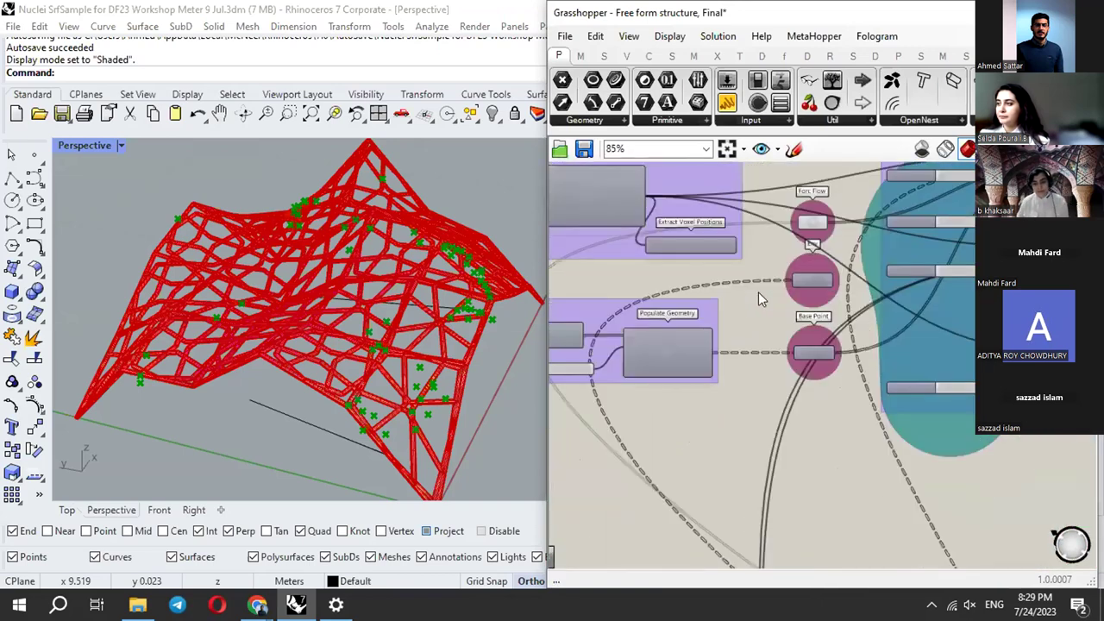
pyautogui.moveTo(830, 289); pyautogui.dragTo(745, 360, button='right')
pyautogui.click(751, 326)
pyautogui.scroll(3, 752, 325)
pyautogui.moveTo(746, 340); pyautogui.dragTo(753, 345)
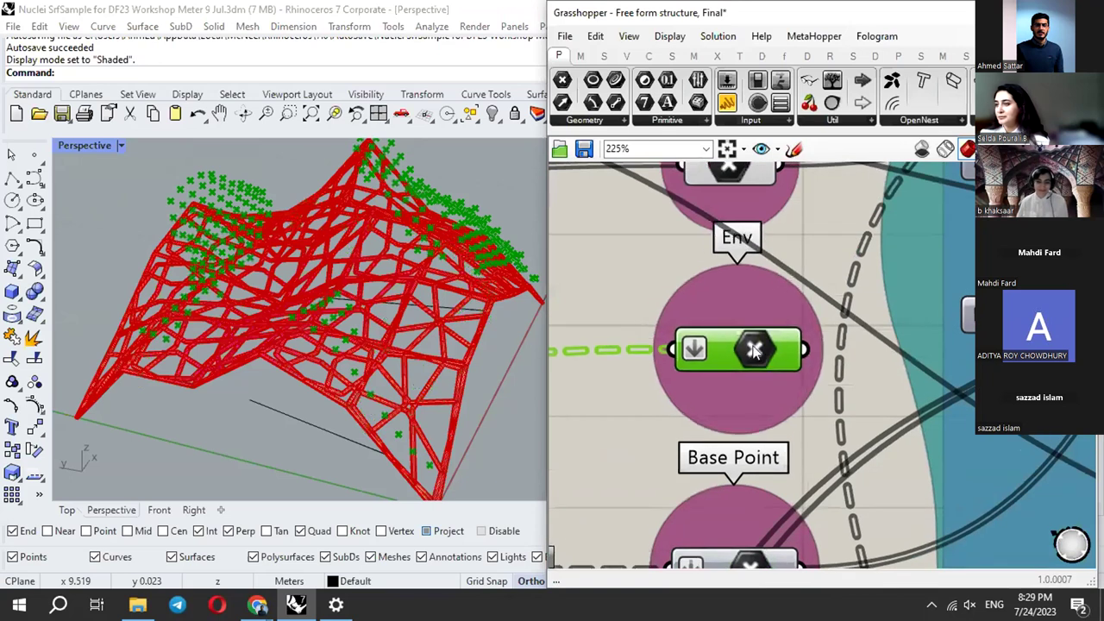
# Examine the Forc Flow, Env and Base Point parameters together with the neighbouring number sliders.
pyautogui.scroll(-3, 765, 284)
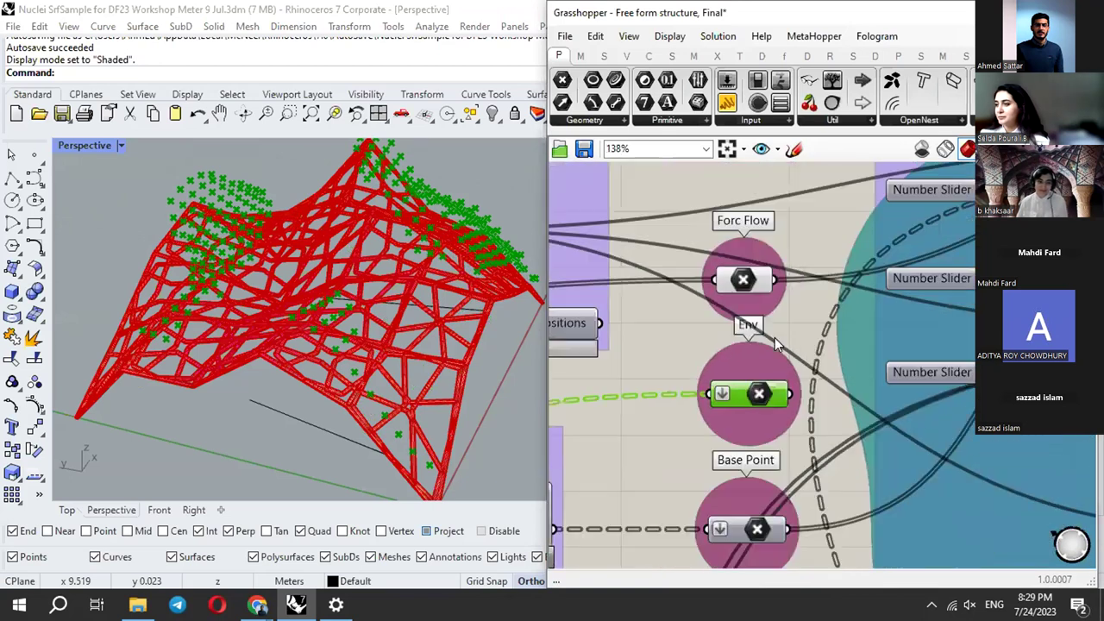
pyautogui.moveTo(775, 338); pyautogui.dragTo(736, 271, button='right')
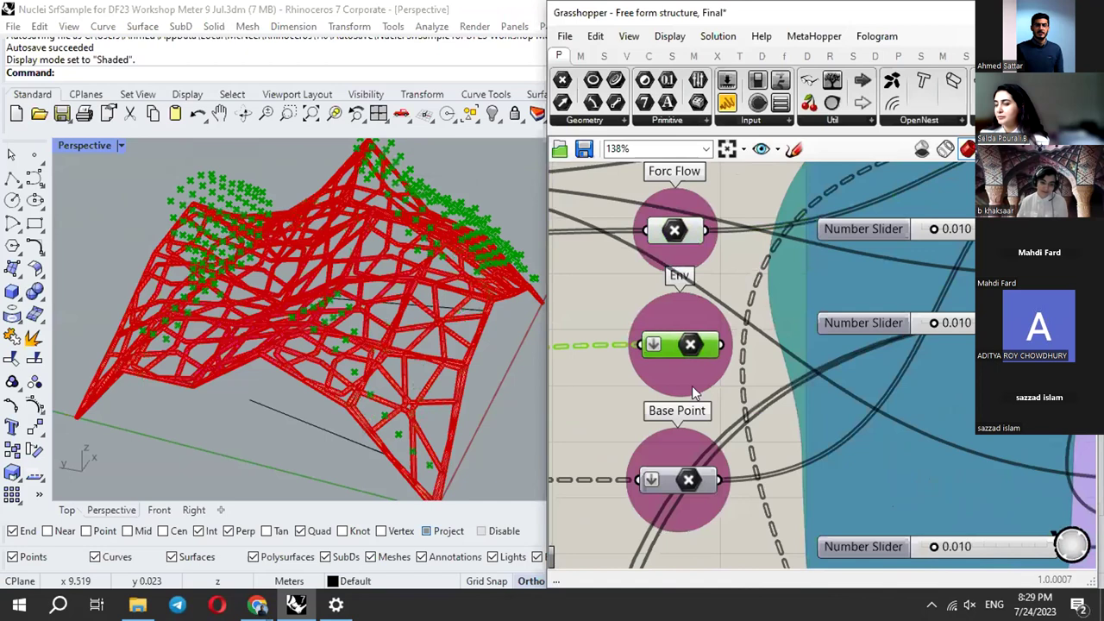
pyautogui.moveTo(695, 354); pyautogui.dragTo(681, 381, button='right')
pyautogui.moveTo(692, 286); pyautogui.dragTo(649, 335, button='right')
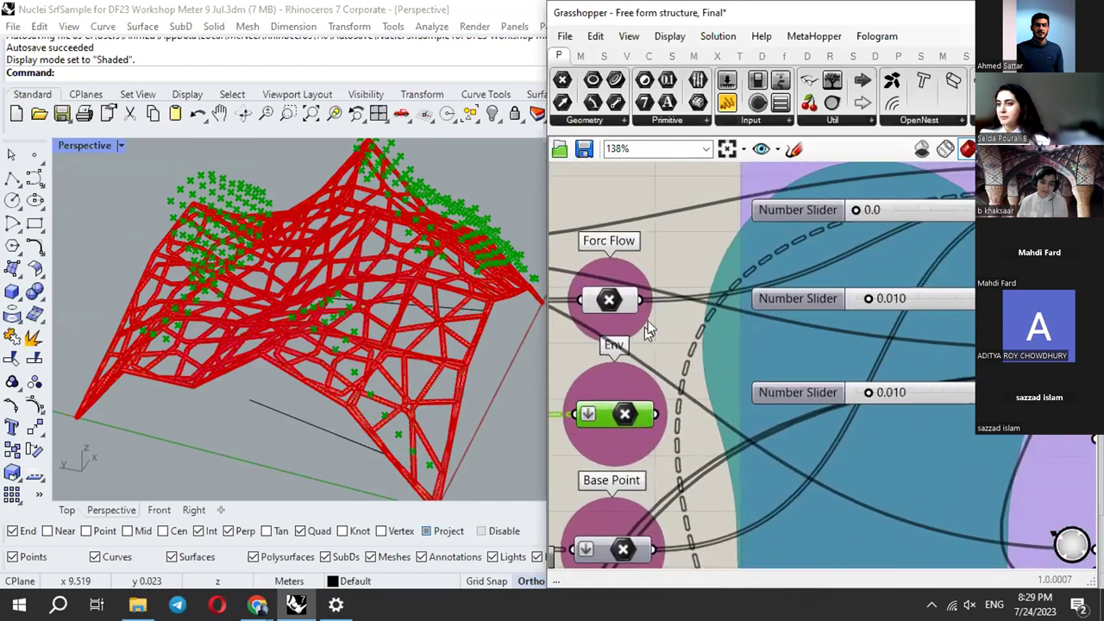
# Disconnect Forc Flow from the Point Attractor for Voxels' Attractor Points input and connect the Env parameter in its place.
pyautogui.rightClick(639, 307)
pyautogui.moveTo(688, 344)
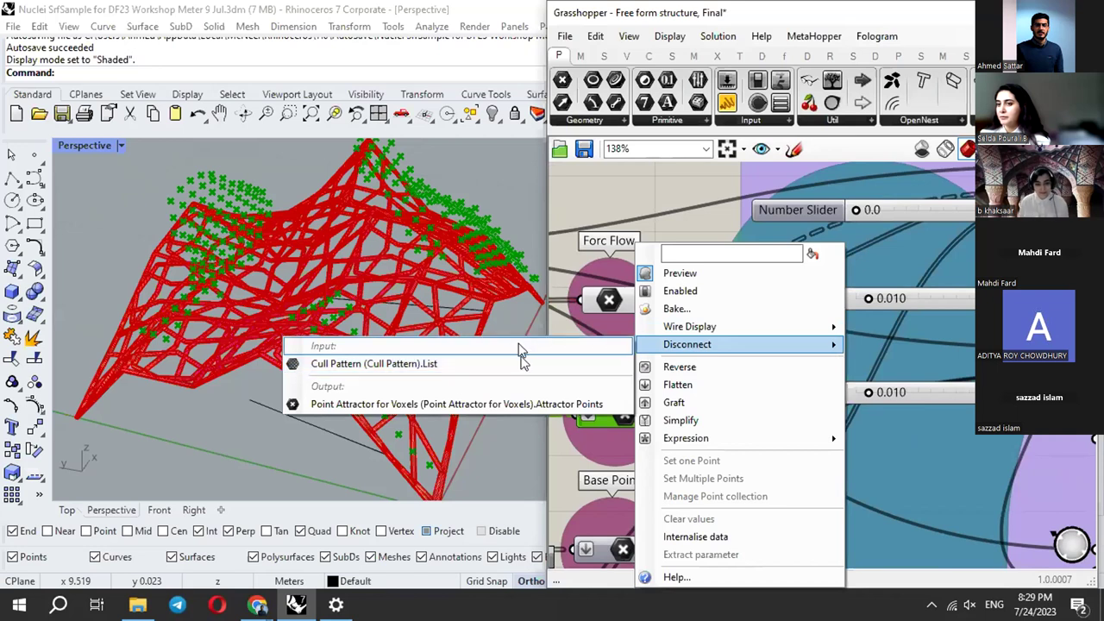
pyautogui.click(525, 403)
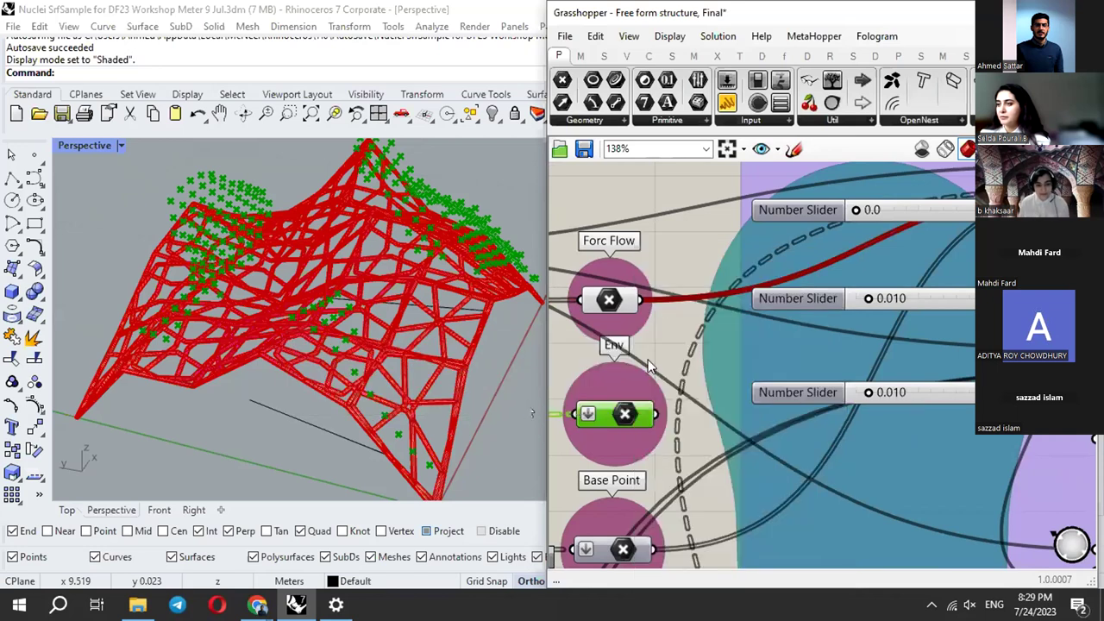
pyautogui.scroll(-2, 724, 326)
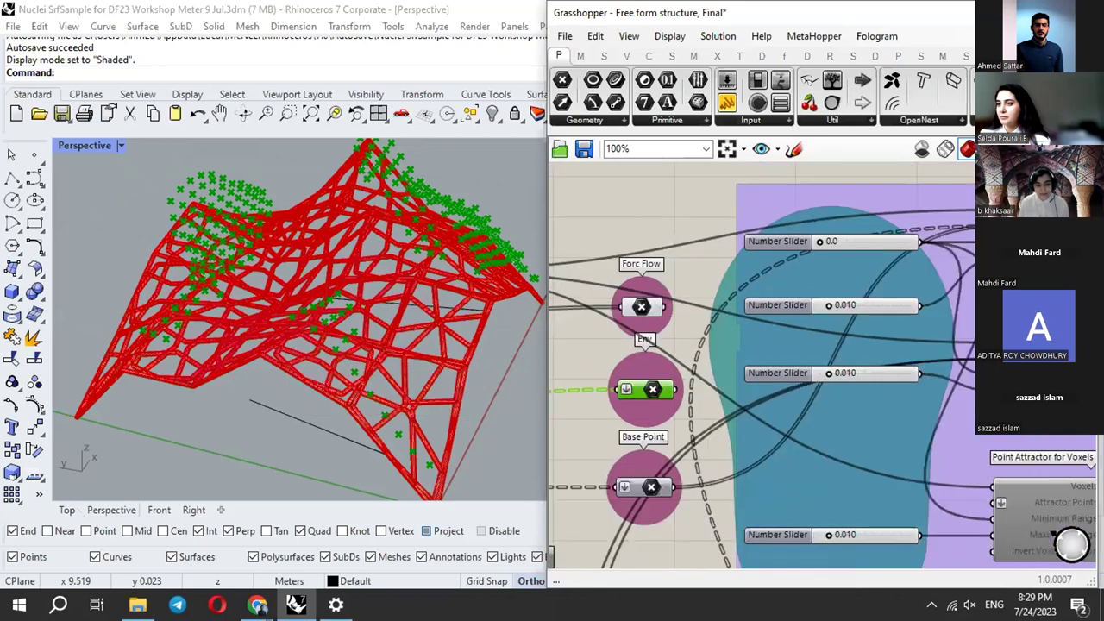
pyautogui.scroll(2, 669, 389)
pyautogui.scroll(-2, 681, 379)
pyautogui.moveTo(681, 381); pyautogui.dragTo(973, 215)
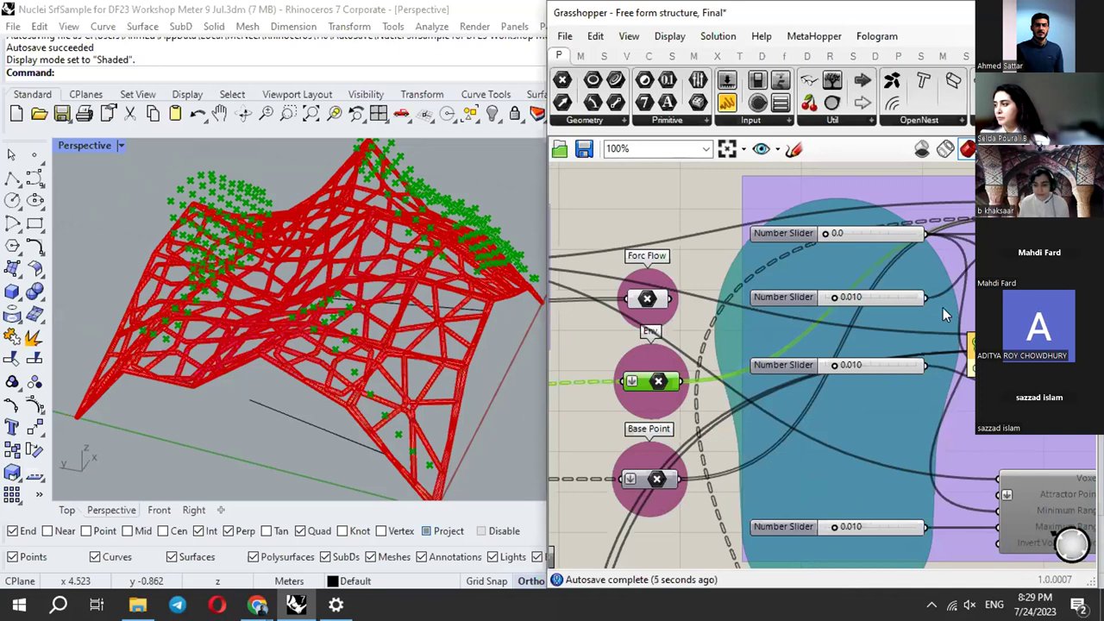
# Select the Extract Voxel Positions component fed by the first Point Attractor for Voxels and inspect its points on the structure.
pyautogui.scroll(-3, 949, 301)
pyautogui.moveTo(956, 288); pyautogui.dragTo(707, 364, button='right')
pyautogui.scroll(3, 824, 339)
pyautogui.click(973, 248)
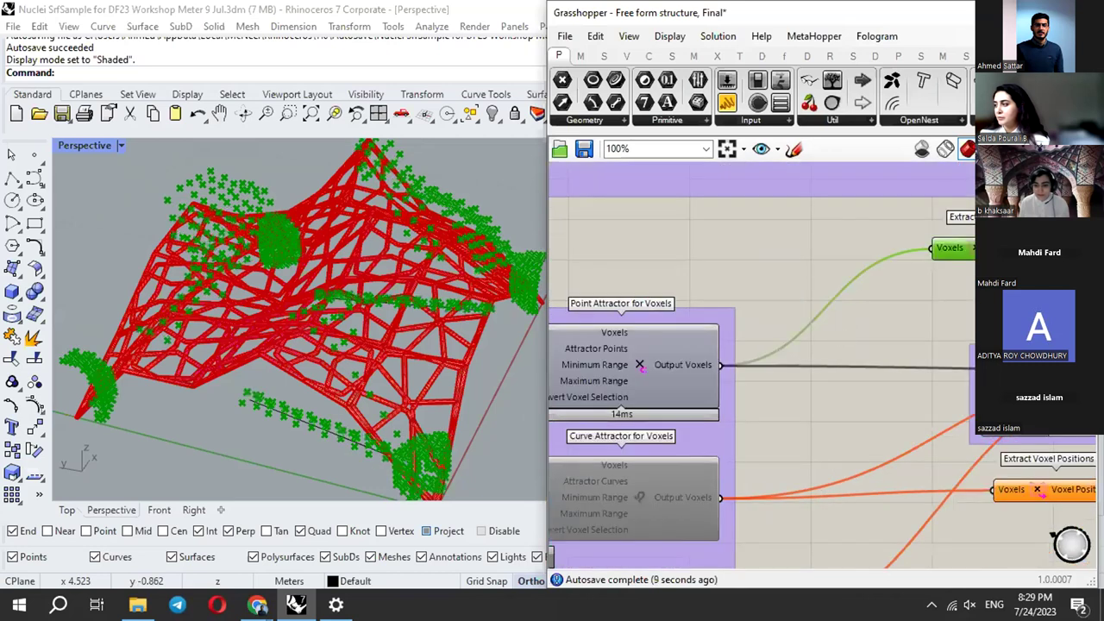
pyautogui.scroll(-4, 837, 216)
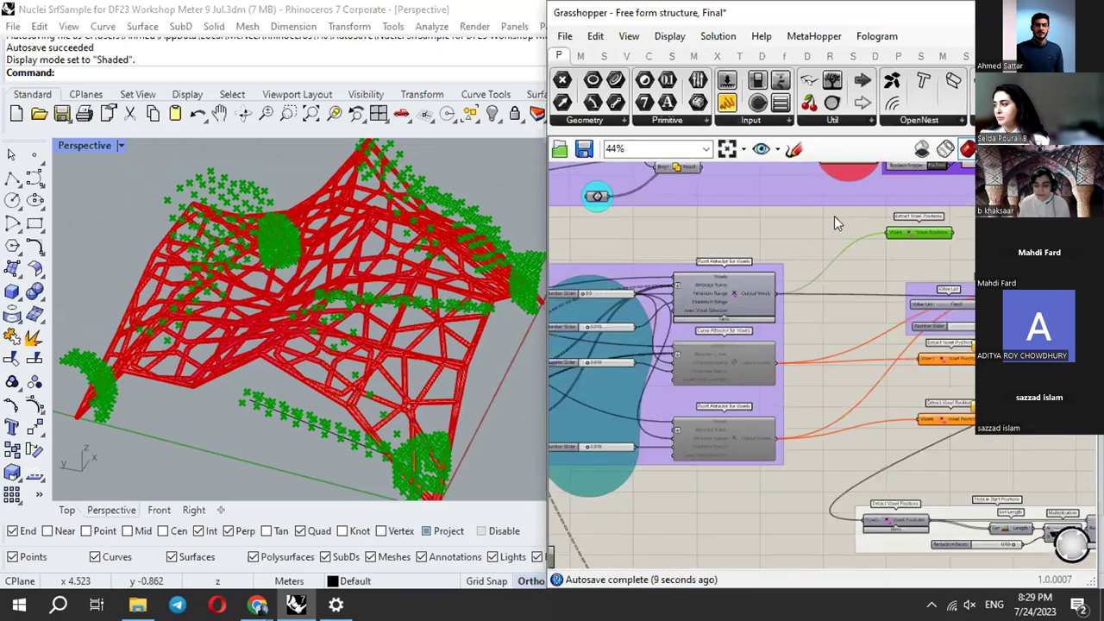
pyautogui.scroll(3, 835, 216)
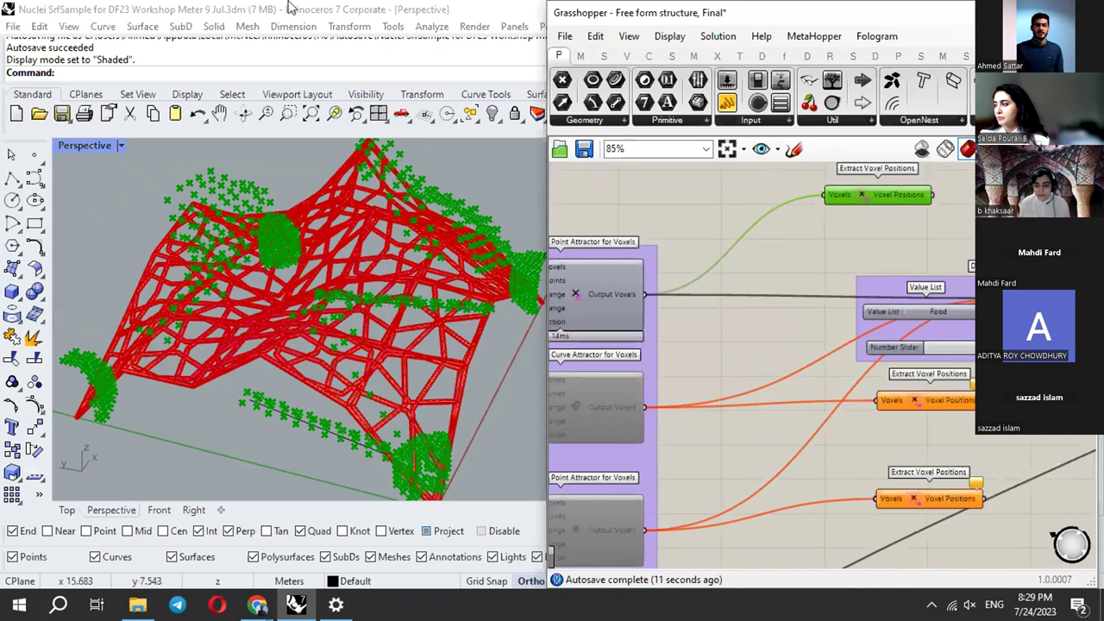
pyautogui.scroll(-3, 304, 380)
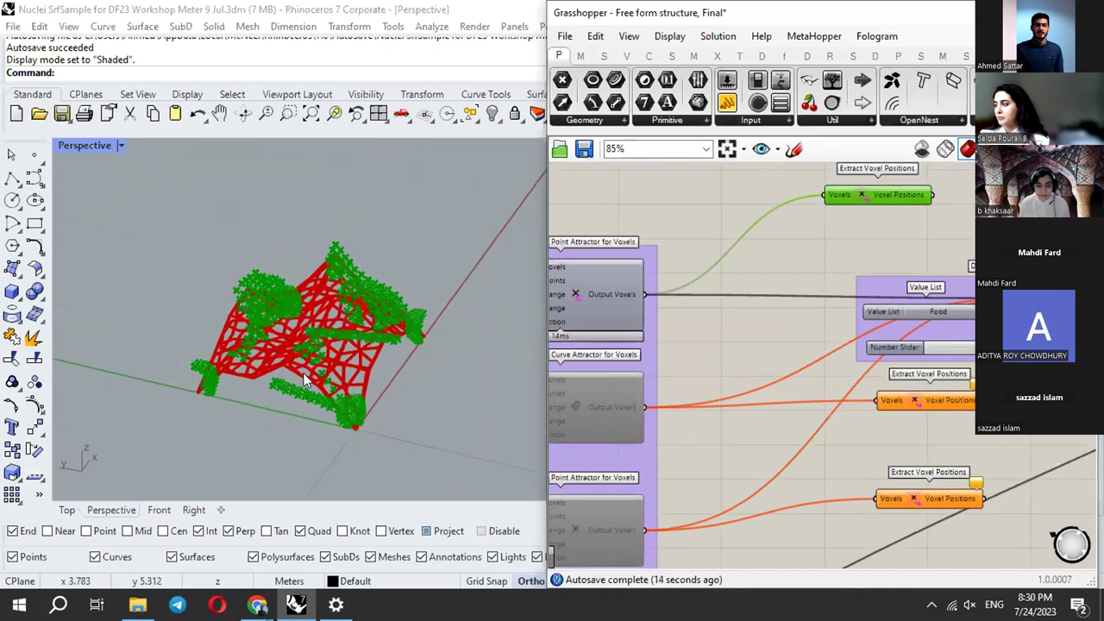
pyautogui.scroll(5, 345, 308)
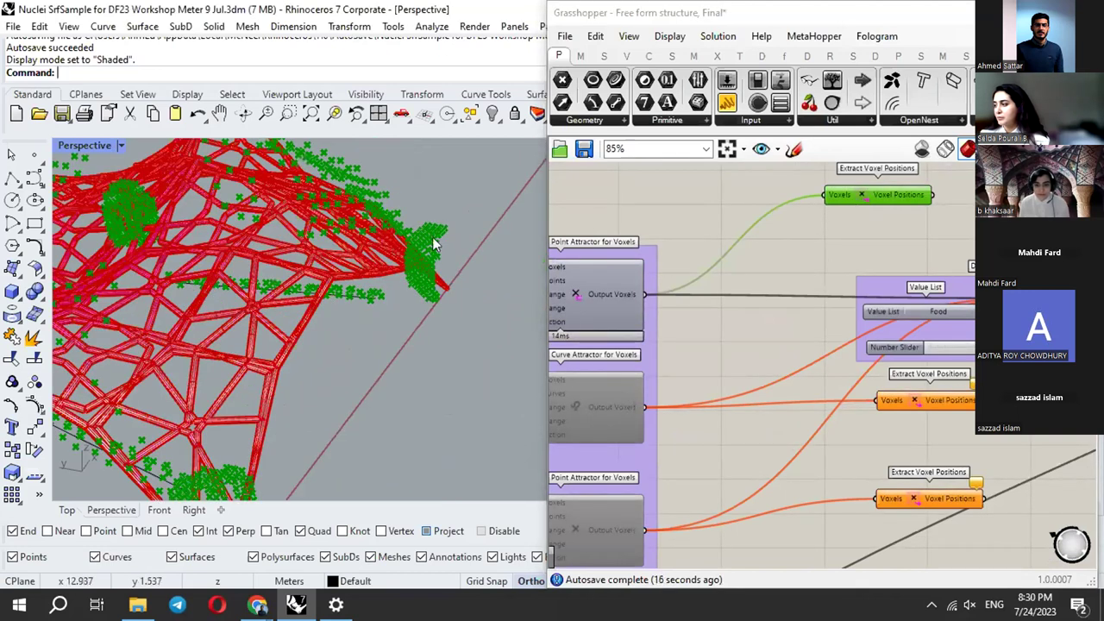
pyautogui.moveTo(319, 350); pyautogui.dragTo(428, 360, button='right')
pyautogui.moveTo(321, 243); pyautogui.dragTo(288, 332, button='right')
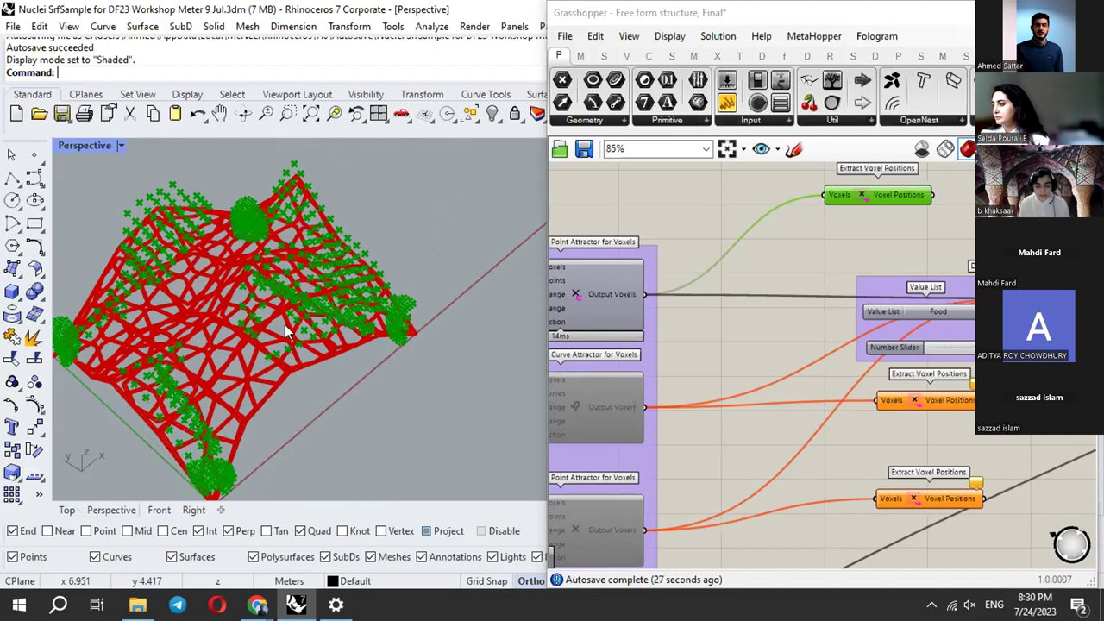
# Select the Extract Voxel Positions component after Voxel Inclusion in Mesh and inspect the voxel points over the whole structure.
pyautogui.scroll(-3, 738, 338)
pyautogui.moveTo(862, 327); pyautogui.dragTo(784, 327, button='right')
pyautogui.moveTo(950, 329); pyautogui.dragTo(871, 353, button='right')
pyautogui.scroll(3, 902, 315)
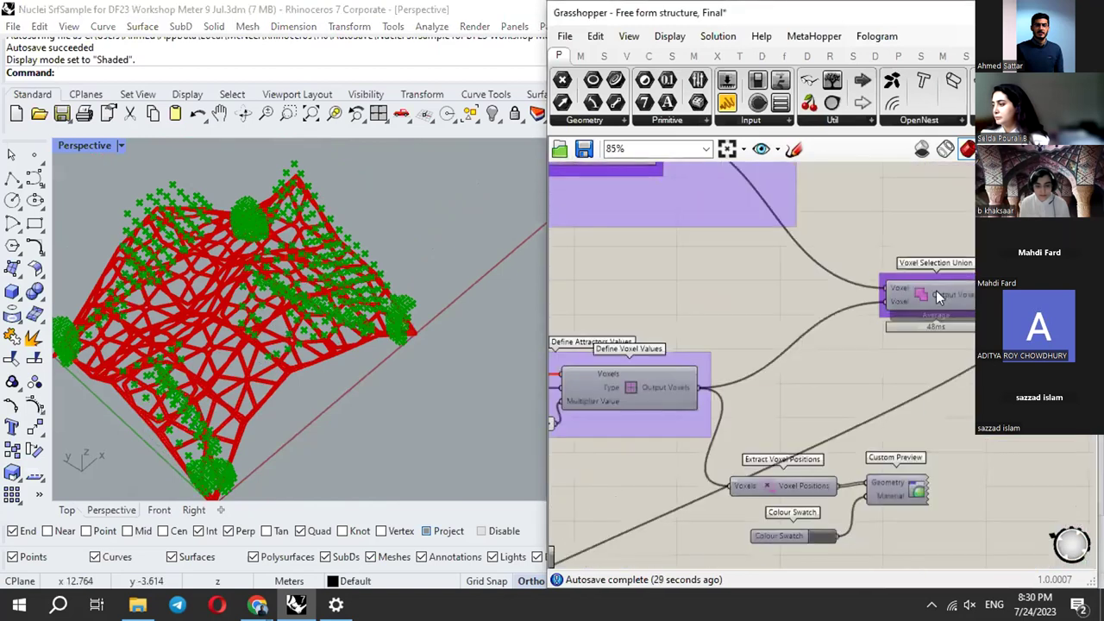
pyautogui.moveTo(937, 295); pyautogui.dragTo(785, 354, button='right')
pyautogui.click(779, 226)
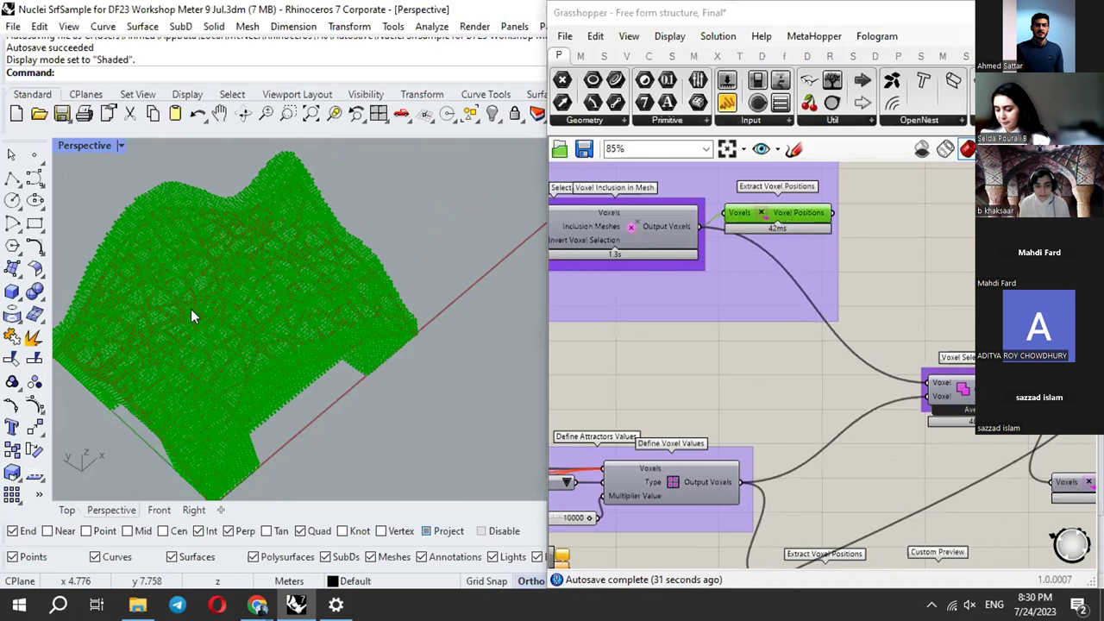
pyautogui.moveTo(191, 309); pyautogui.dragTo(222, 278, button='right')
# Check Define Voxel Values and preview the points of the Extract Voxel Positions component connected to its output.
pyautogui.moveTo(807, 384); pyautogui.dragTo(853, 318, button='right')
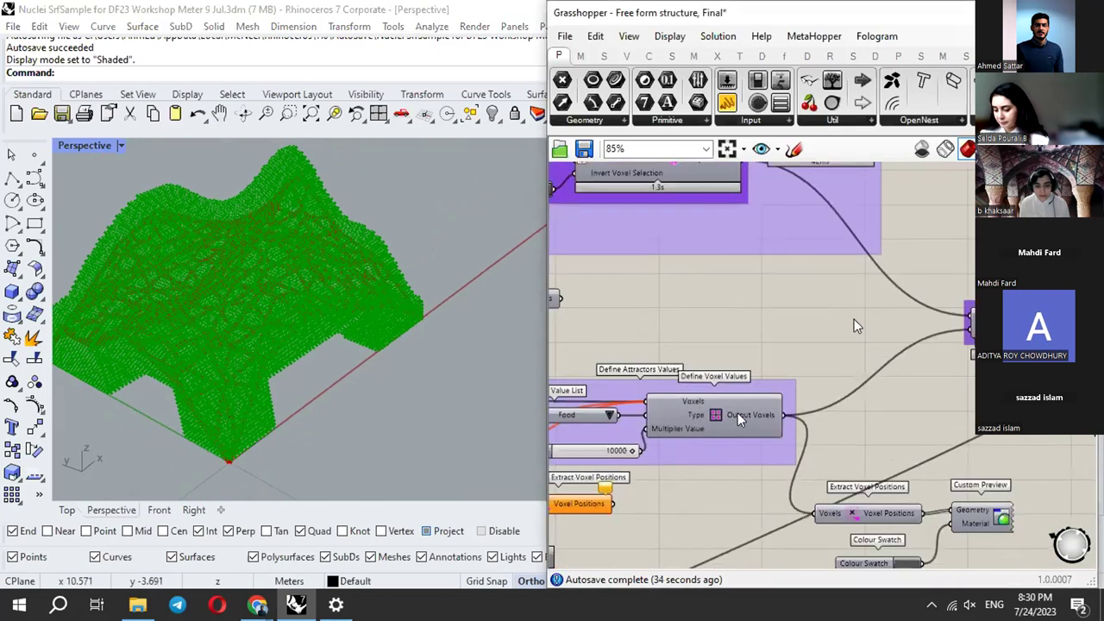
pyautogui.click(731, 414)
pyautogui.moveTo(809, 348); pyautogui.dragTo(870, 283, button='right')
pyautogui.moveTo(826, 383); pyautogui.dragTo(849, 332, button='right')
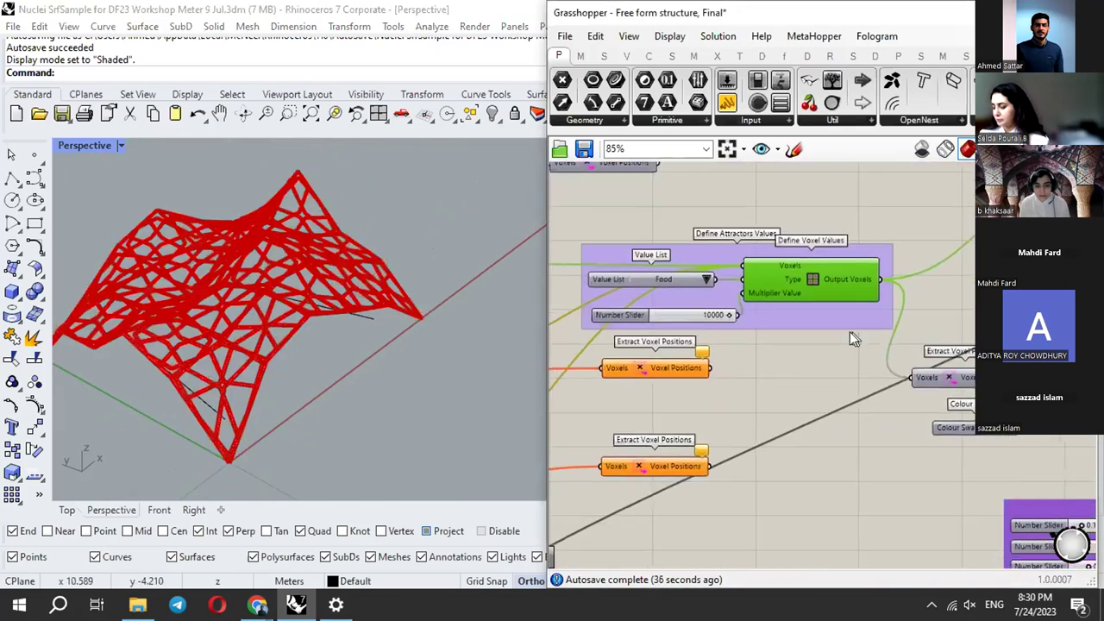
pyautogui.click(965, 376)
pyautogui.moveTo(242, 312); pyautogui.dragTo(227, 329, button='right')
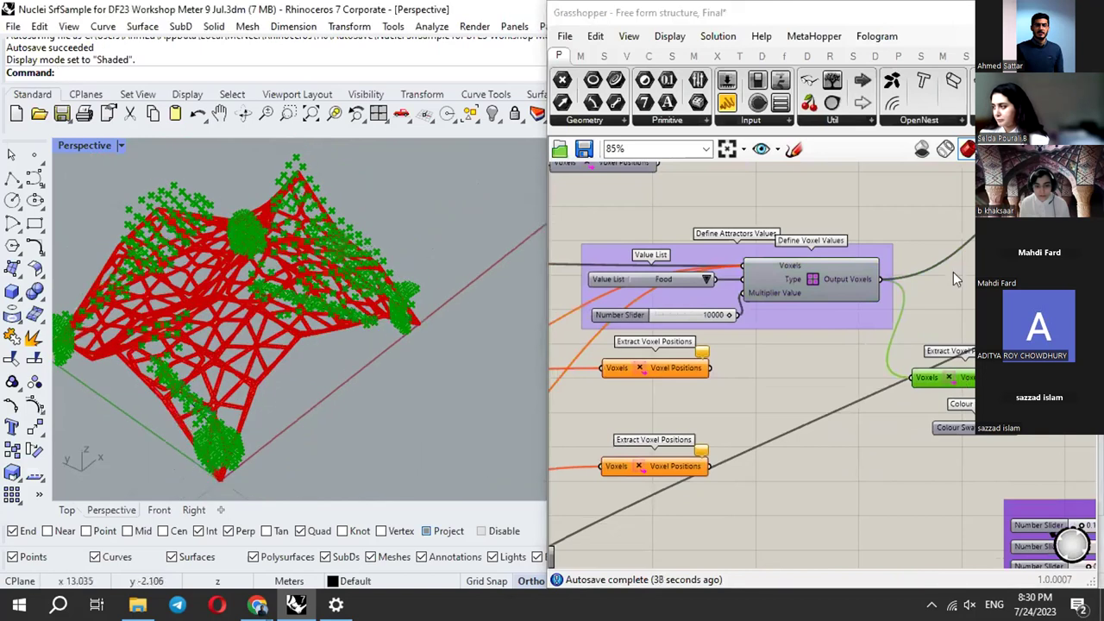
# Set the Boolean Toggle on the Reset input of the "Let it run for 250+ iterations" solver to True.
pyautogui.moveTo(949, 271); pyautogui.dragTo(724, 345, button='right')
pyautogui.moveTo(881, 307); pyautogui.dragTo(707, 315, button='right')
pyautogui.scroll(2, 819, 309)
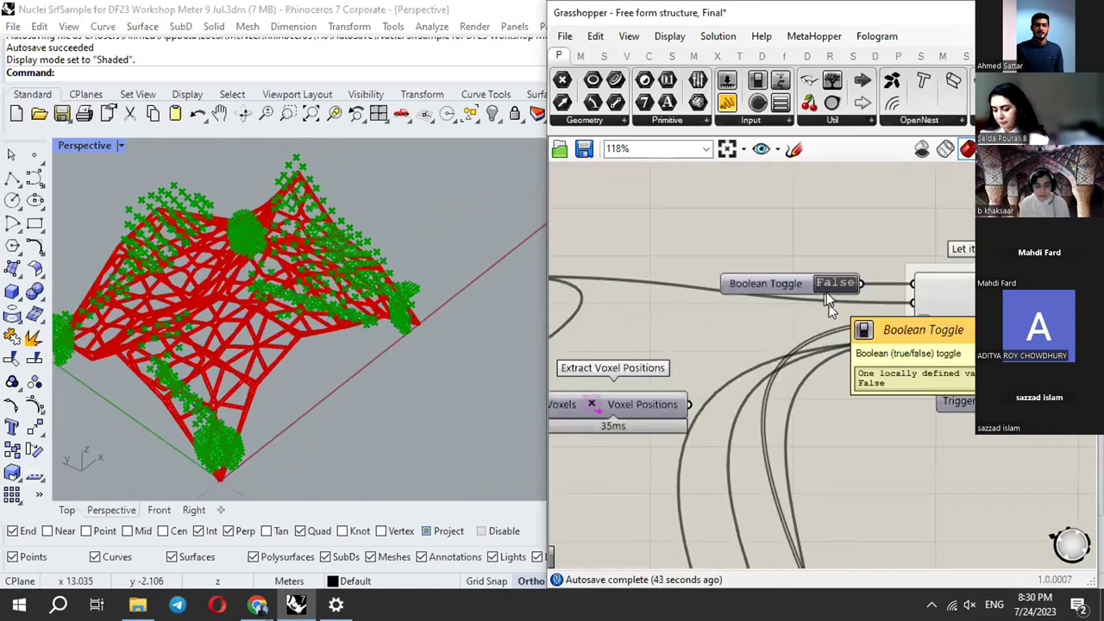
pyautogui.doubleClick(836, 283)
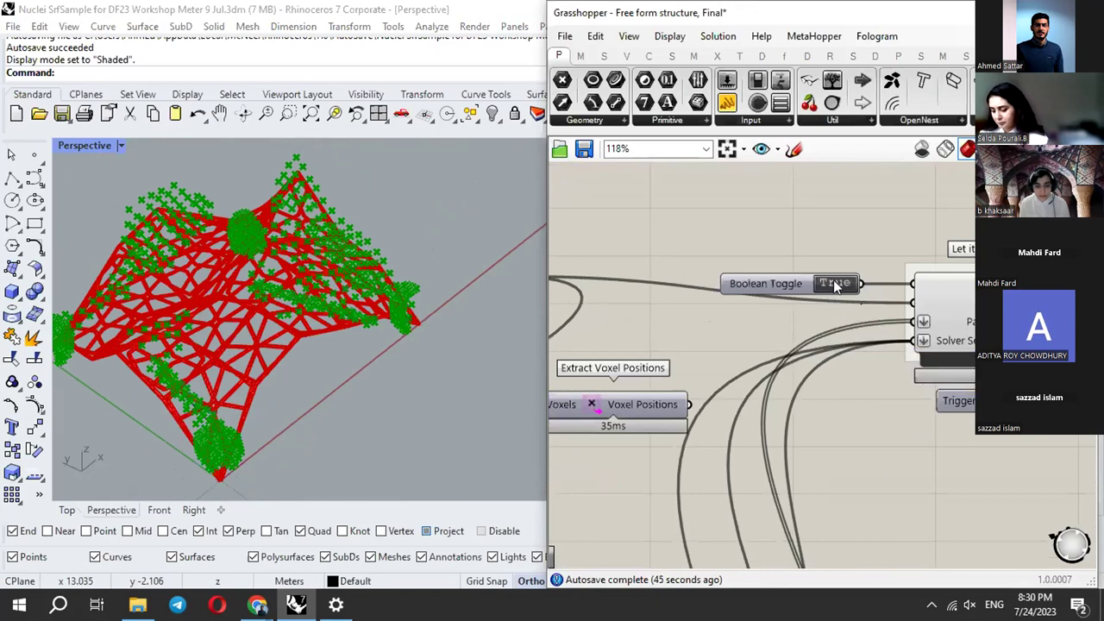
# Disable the group of components to the right of the GL Shader group.
pyautogui.scroll(-5, 862, 241)
pyautogui.scroll(-2, 667, 296)
pyautogui.moveTo(966, 345); pyautogui.dragTo(759, 242)
pyautogui.rightClick(814, 243)
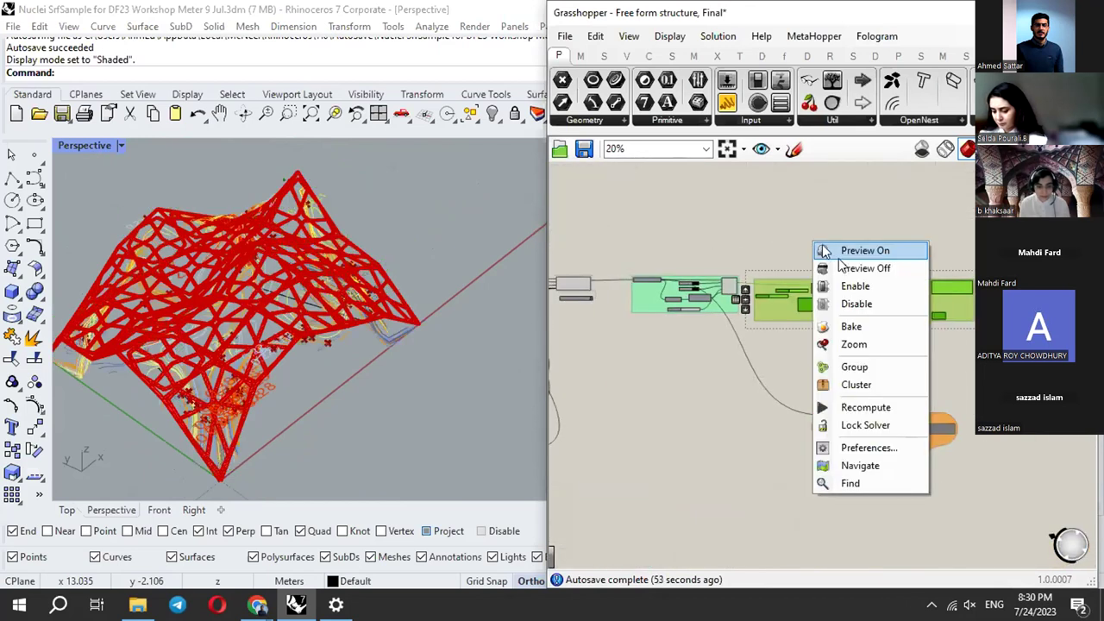
pyautogui.click(854, 304)
# Return to the solver, watch its particle trails develop on the structure, and pause the Trigger.
pyautogui.scroll(5, 870, 192)
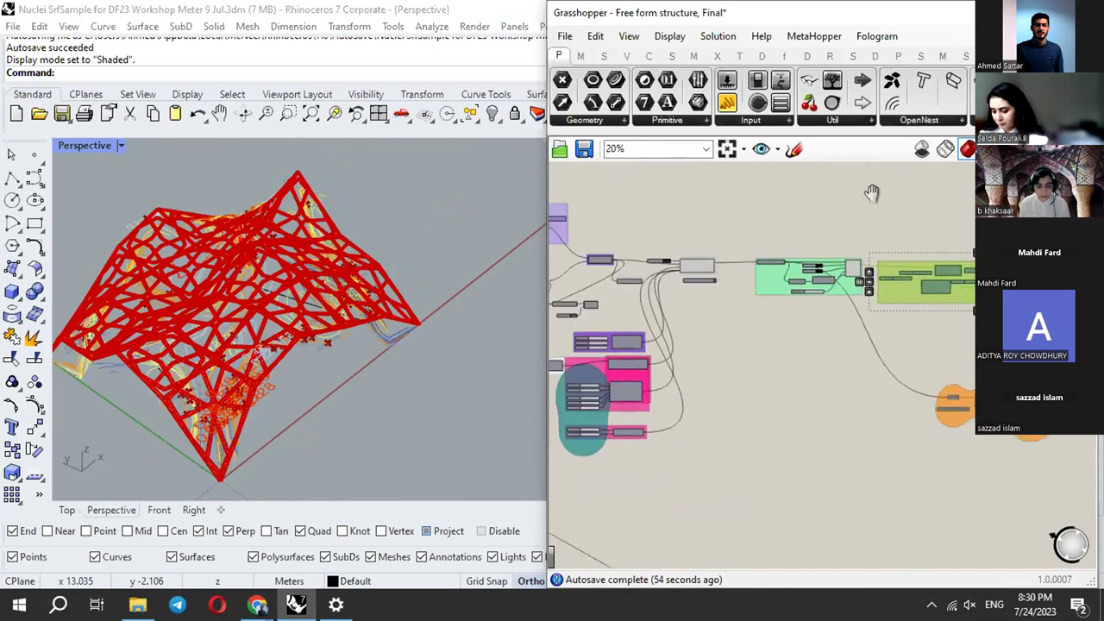
pyautogui.moveTo(639, 250); pyautogui.dragTo(724, 293, button='right')
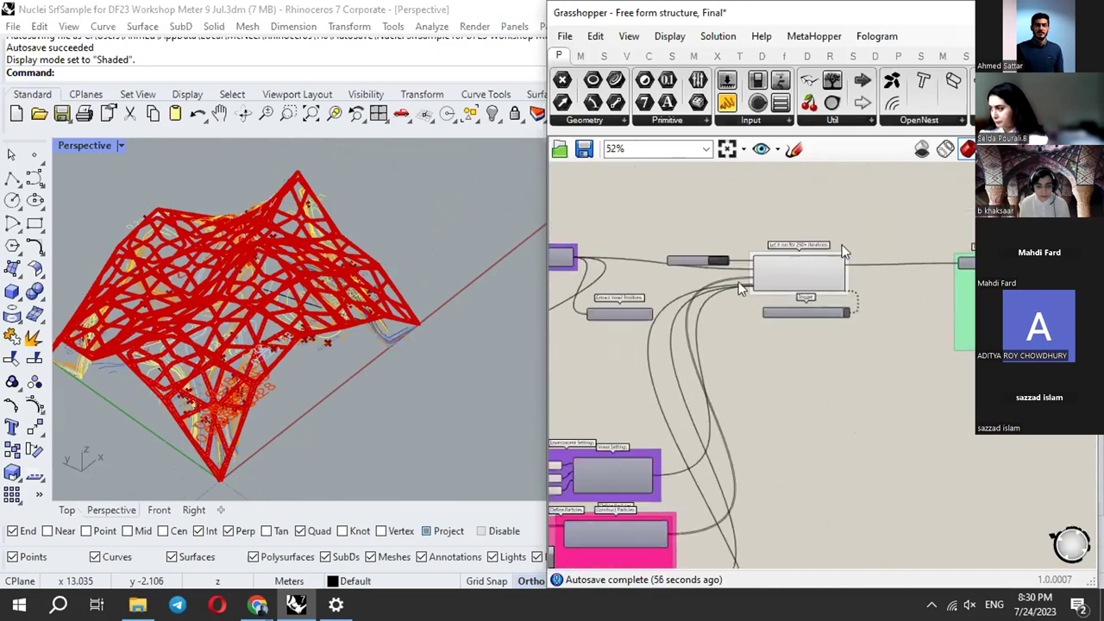
pyautogui.scroll(2, 740, 288)
pyautogui.scroll(2, 708, 269)
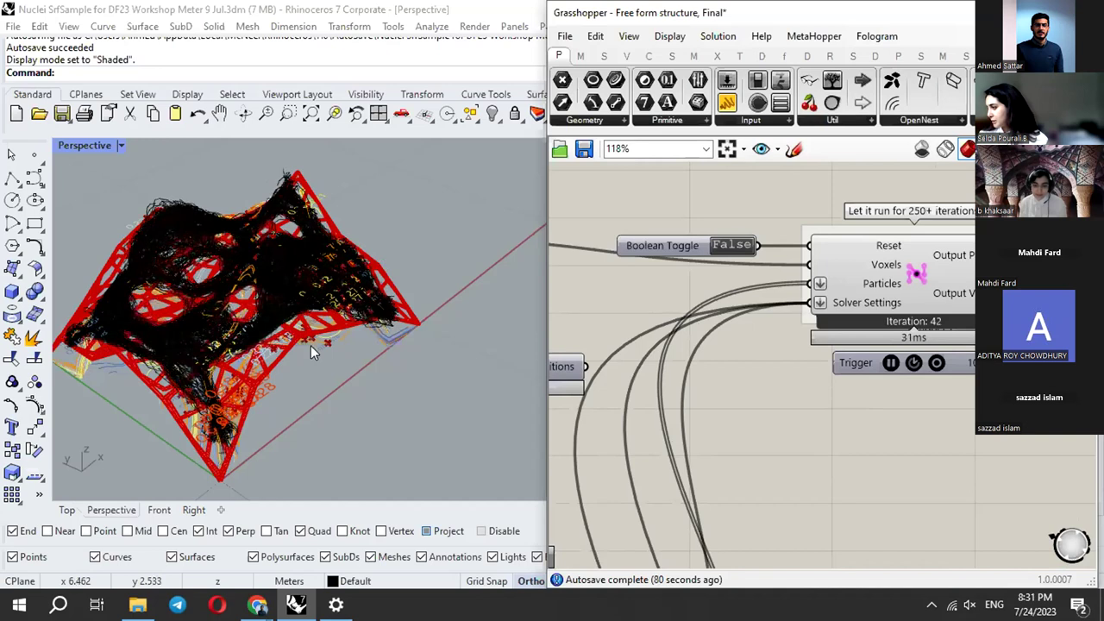
pyautogui.click(371, 275)
pyautogui.moveTo(380, 283); pyautogui.dragTo(345, 306, button='right')
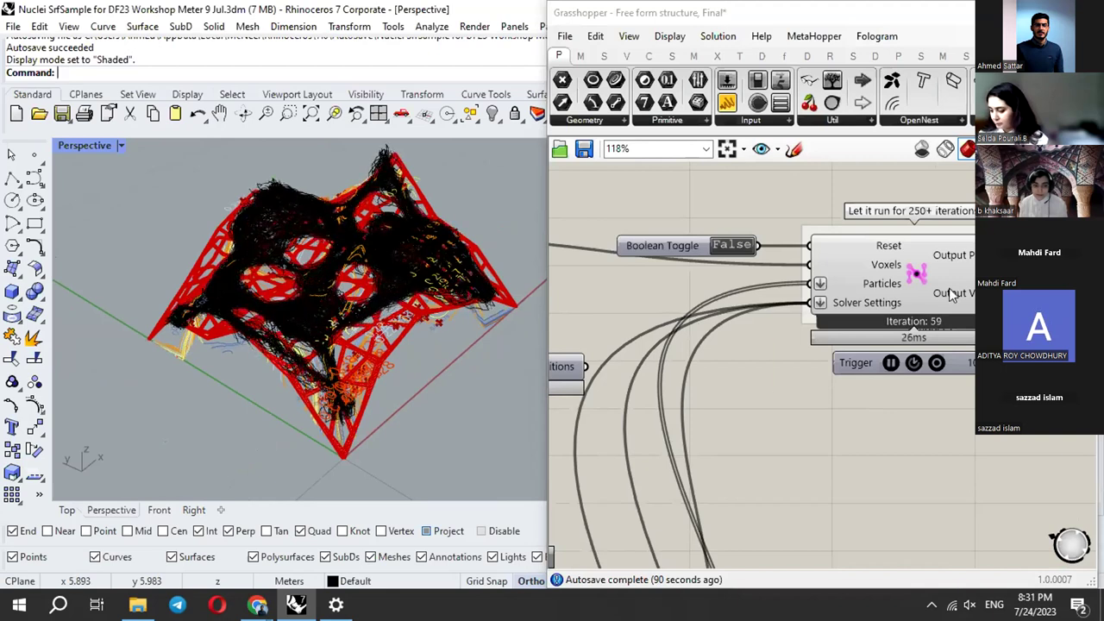
pyautogui.moveTo(949, 288)
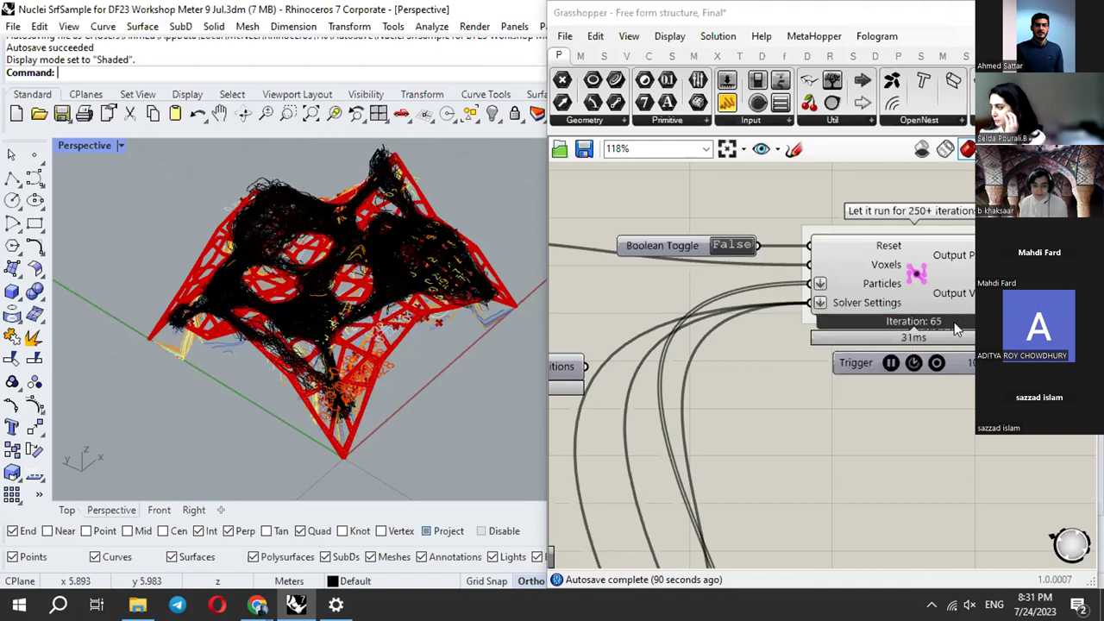
pyautogui.click(891, 362)
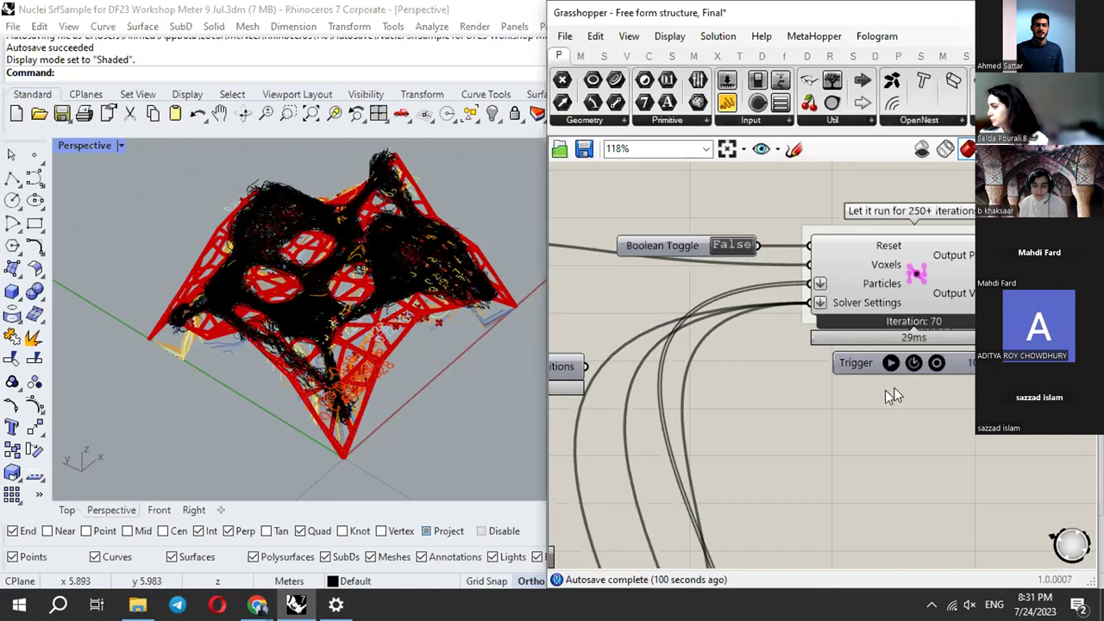
# Examine the black particle trail network over the structure up close and from other angles.
pyautogui.scroll(-10, 893, 395)
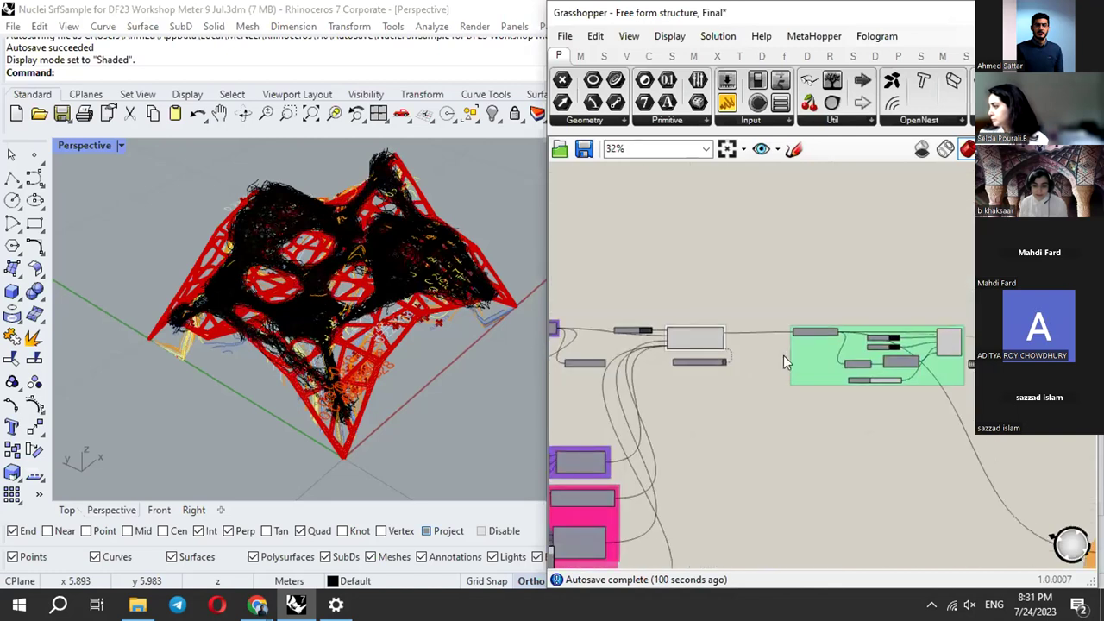
pyautogui.scroll(5, 1073, 377)
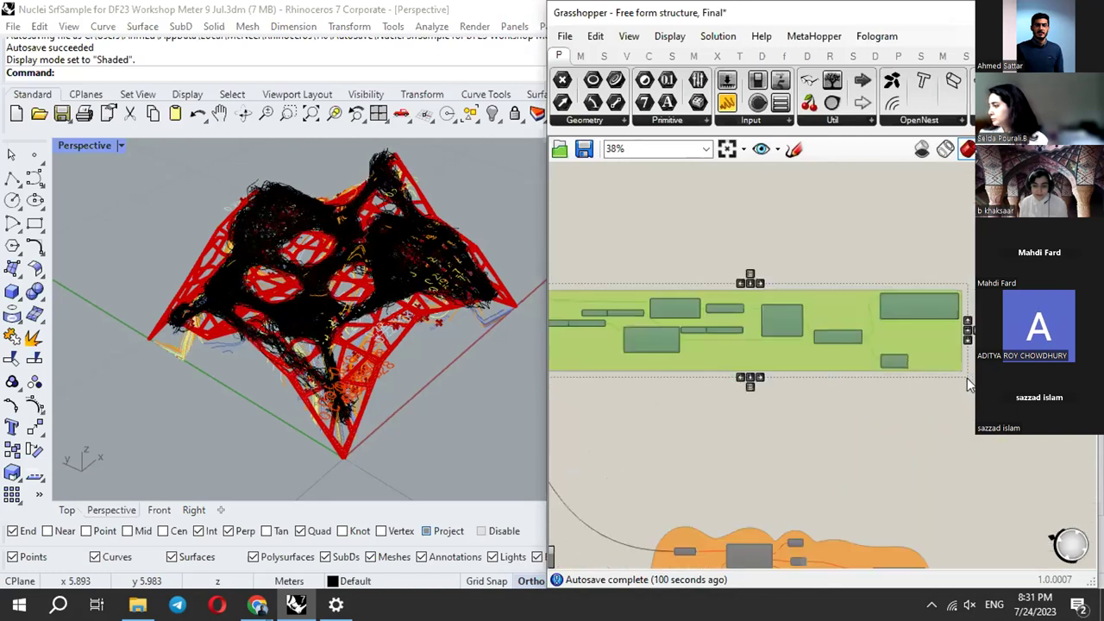
pyautogui.scroll(3, 222, 462)
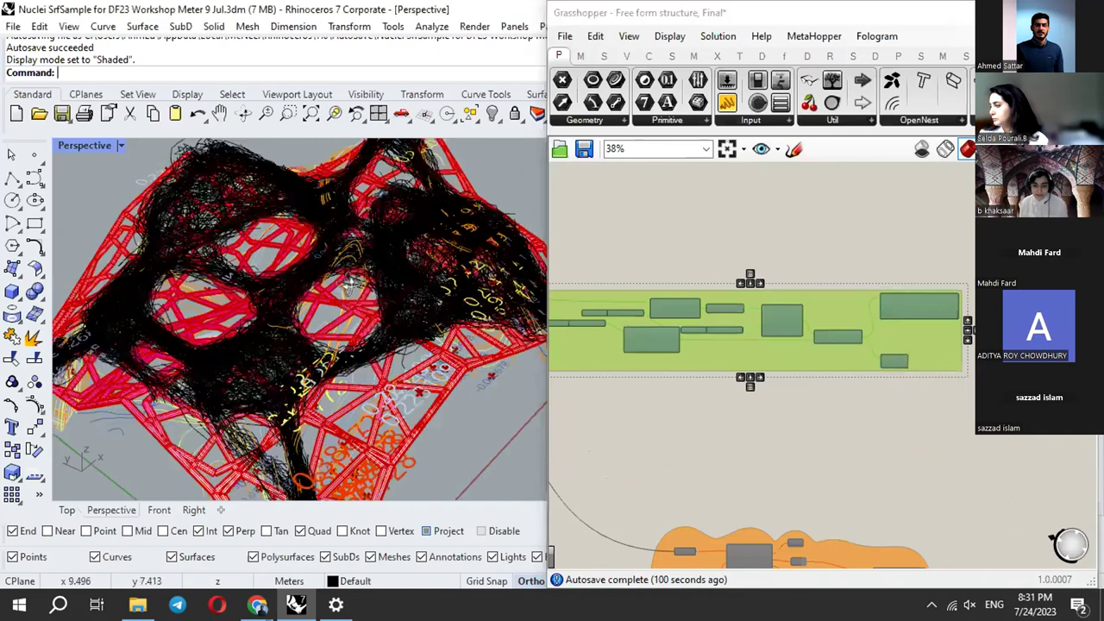
pyautogui.moveTo(377, 245); pyautogui.dragTo(360, 321, button='right')
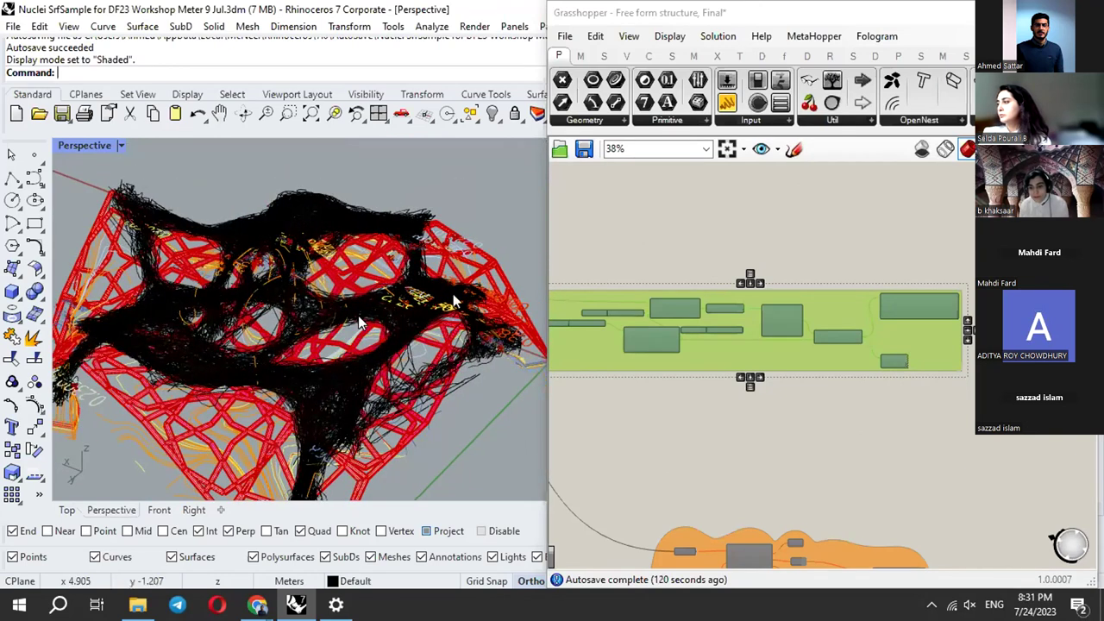
# Turn off the GL Shader preview and enable the disabled component group beside it.
pyautogui.scroll(8, 698, 373)
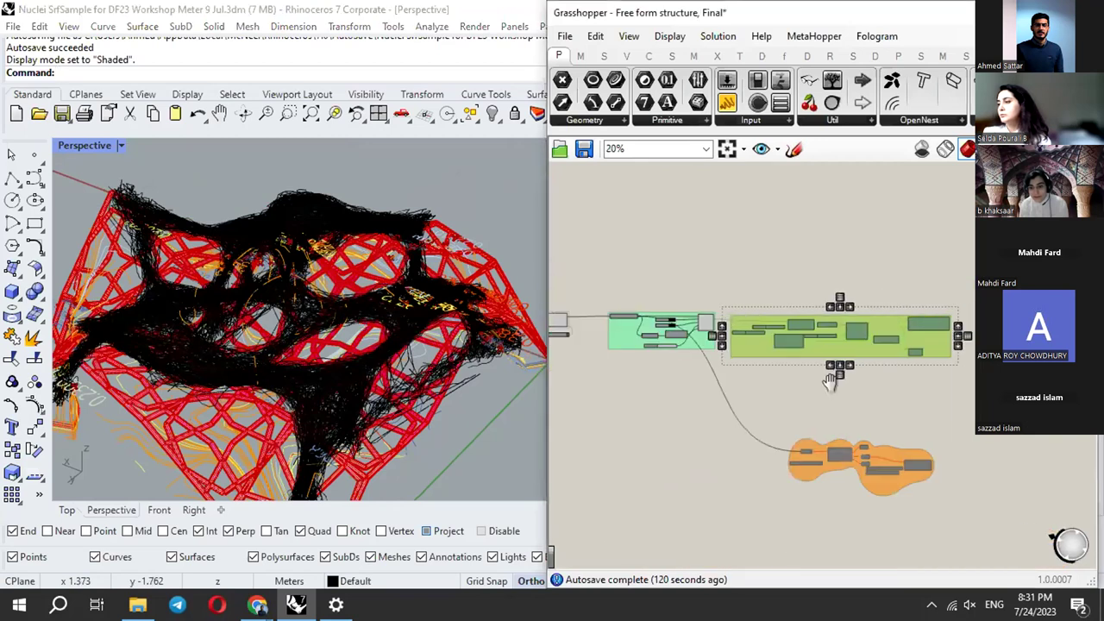
pyautogui.rightClick(715, 317)
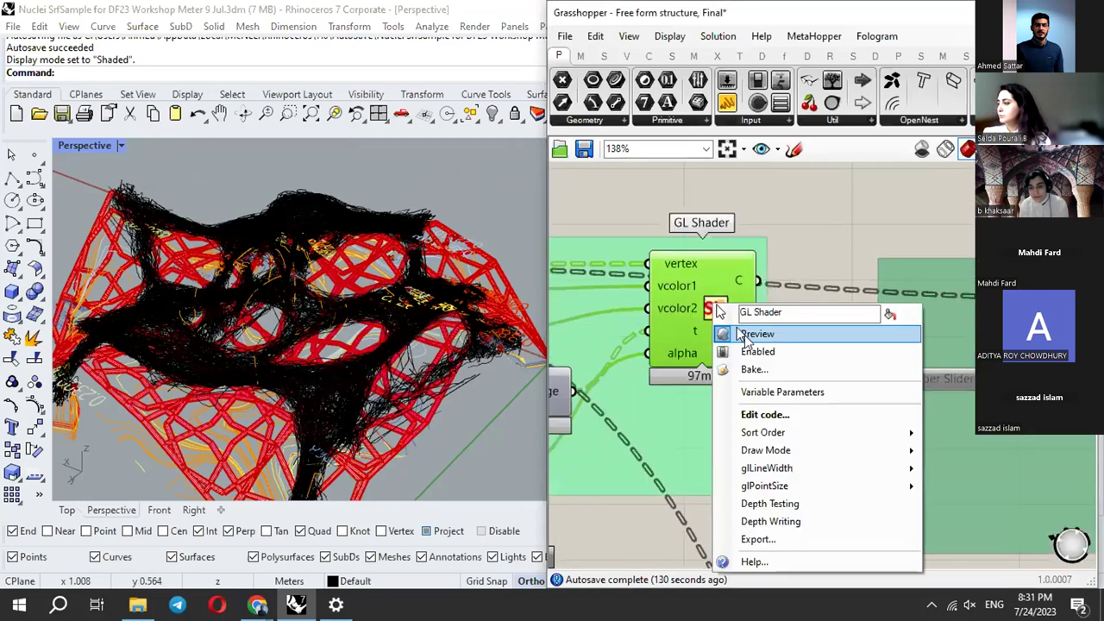
pyautogui.click(746, 333)
pyautogui.scroll(-10, 742, 311)
pyautogui.rightClick(841, 293)
pyautogui.click(919, 335)
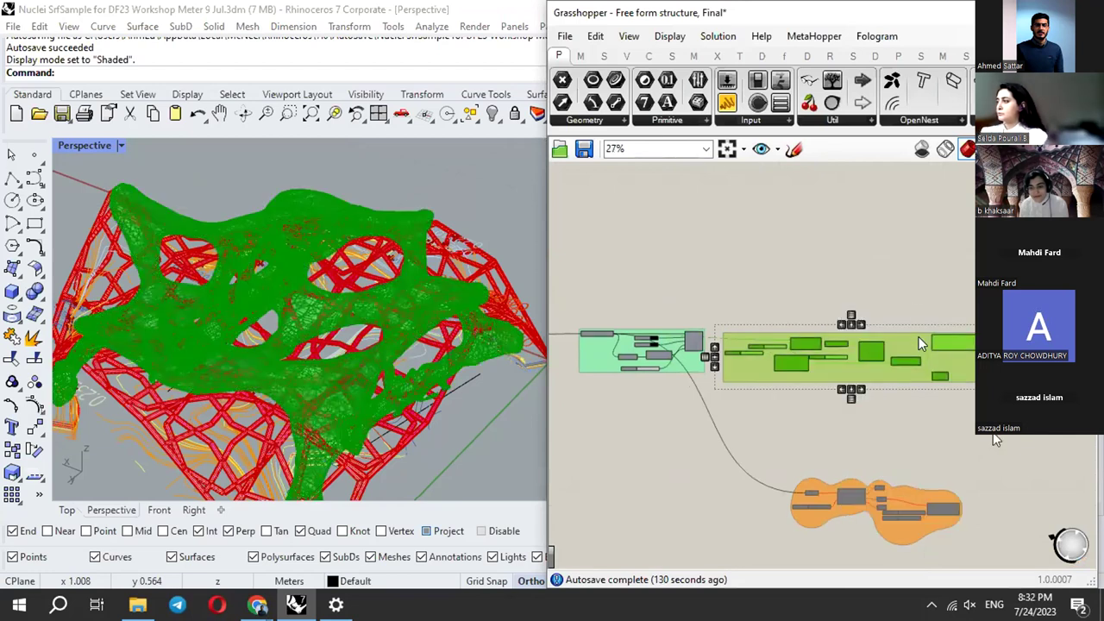
# Select only the final upper component of the enabled group and inspect its mesh from several angles.
pyautogui.click(910, 276)
pyautogui.scroll(2, 910, 262)
pyautogui.click(940, 309)
pyautogui.moveTo(286, 335); pyautogui.dragTo(317, 303, button='right')
pyautogui.scroll(-5, 314, 292)
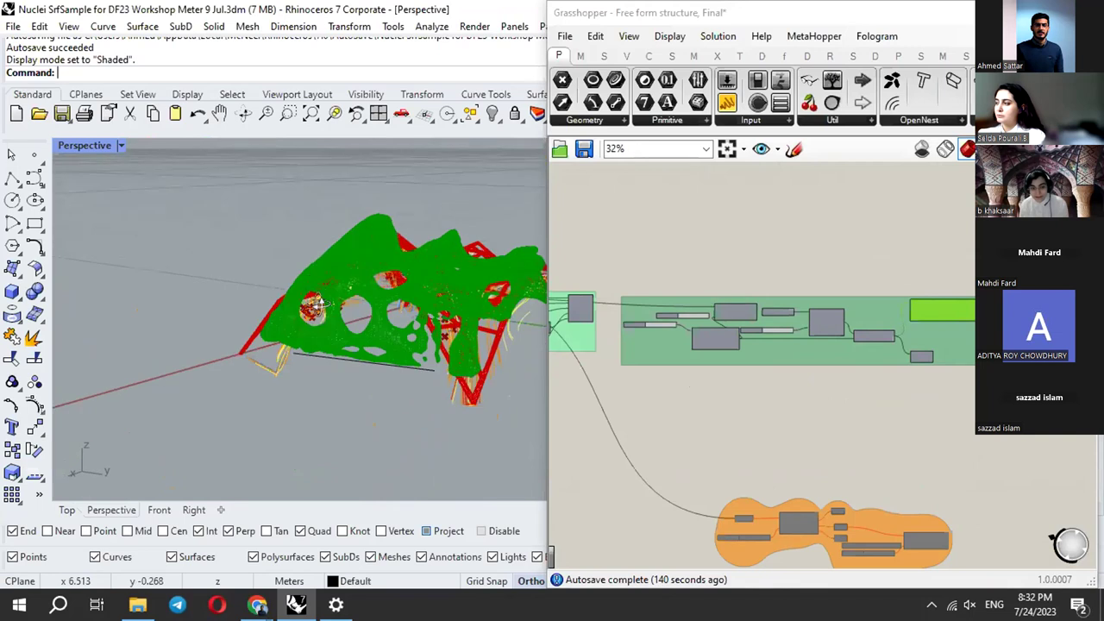
pyautogui.scroll(4, 414, 353)
pyautogui.moveTo(354, 342); pyautogui.dragTo(269, 329, button='right')
# Reposition the 0.09 Point Radius slider and the 0.05 Voxel Size slider beside the Points To Volume and volume settings components.
pyautogui.scroll(9, 718, 323)
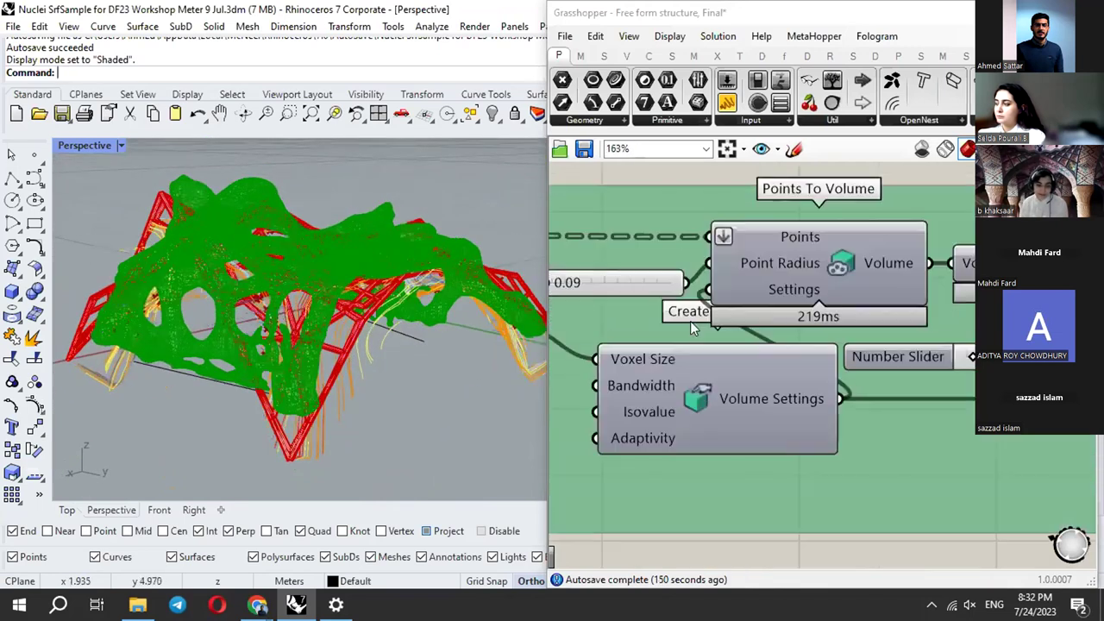
pyautogui.moveTo(692, 325); pyautogui.dragTo(833, 327, button='right')
pyautogui.scroll(-2, 833, 333)
pyautogui.moveTo(664, 291); pyautogui.dragTo(603, 281)
pyautogui.click(919, 288)
pyautogui.moveTo(571, 330); pyautogui.dragTo(571, 363)
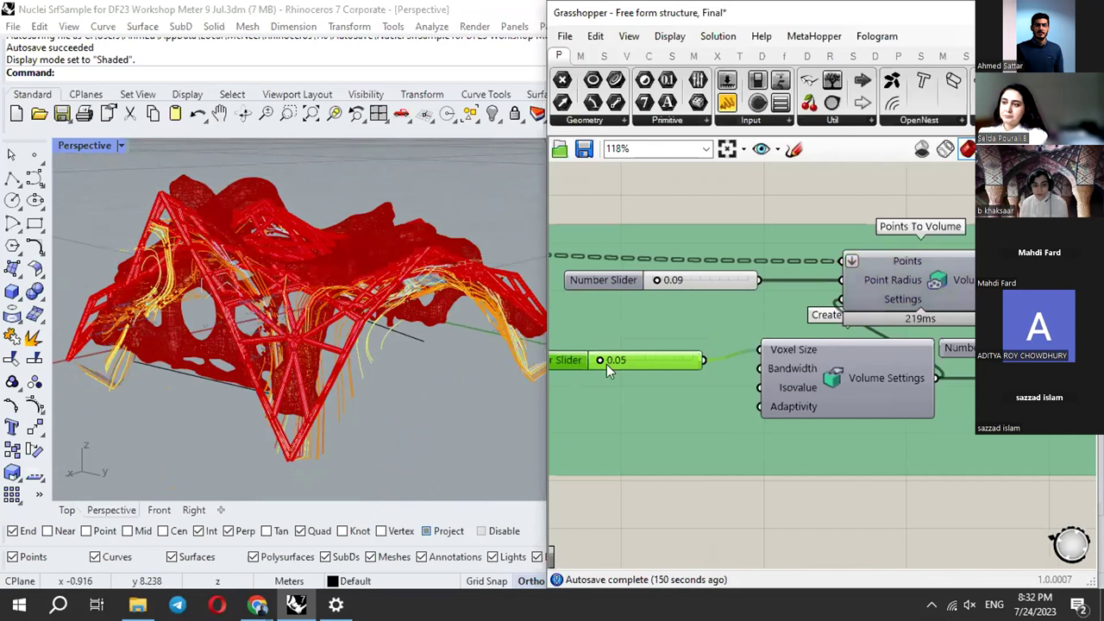
pyautogui.moveTo(892, 346); pyautogui.dragTo(821, 369, button='right')
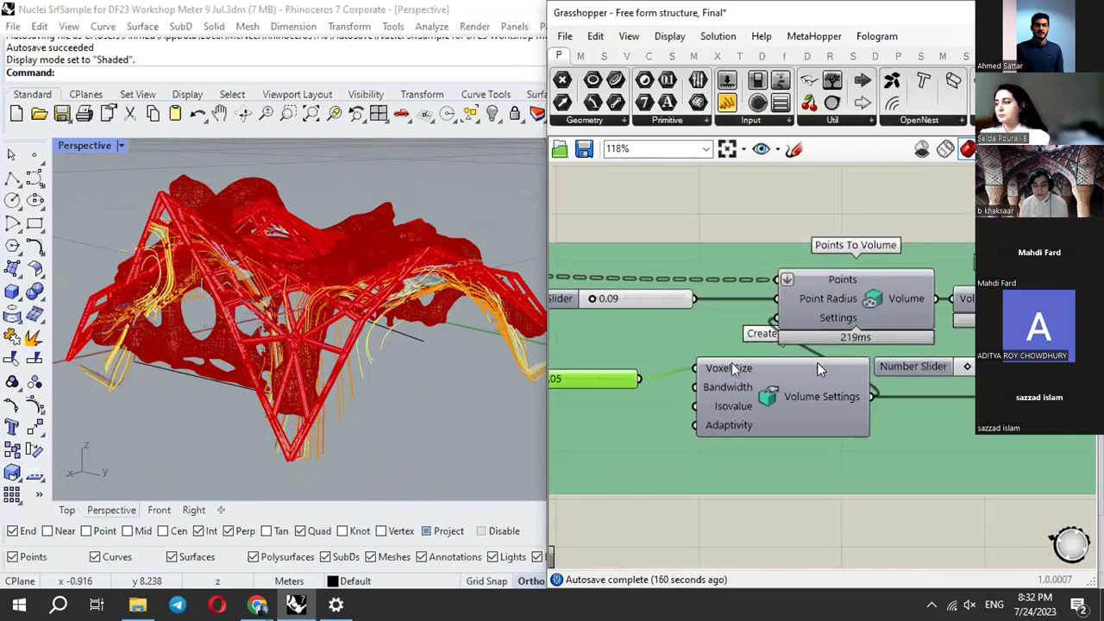
# Examine up close how the particle mesh meets the red structural frame along its openings and edge.
pyautogui.scroll(-6, 257, 262)
pyautogui.moveTo(271, 286); pyautogui.dragTo(363, 381, button='right')
pyautogui.scroll(4, 272, 356)
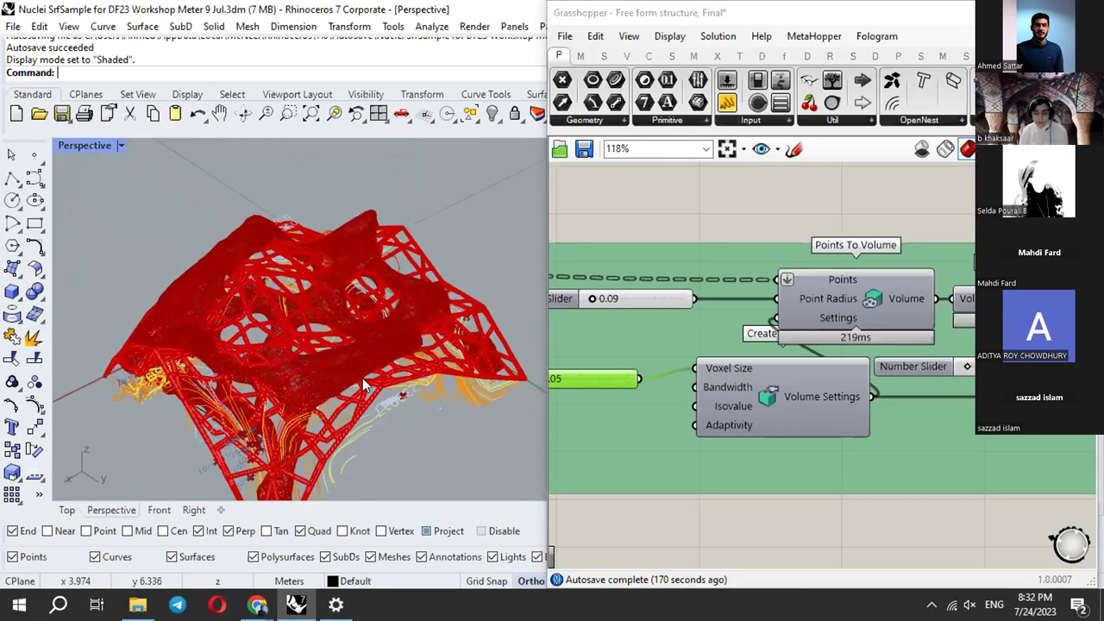
pyautogui.scroll(3, 362, 378)
pyautogui.scroll(2, 363, 380)
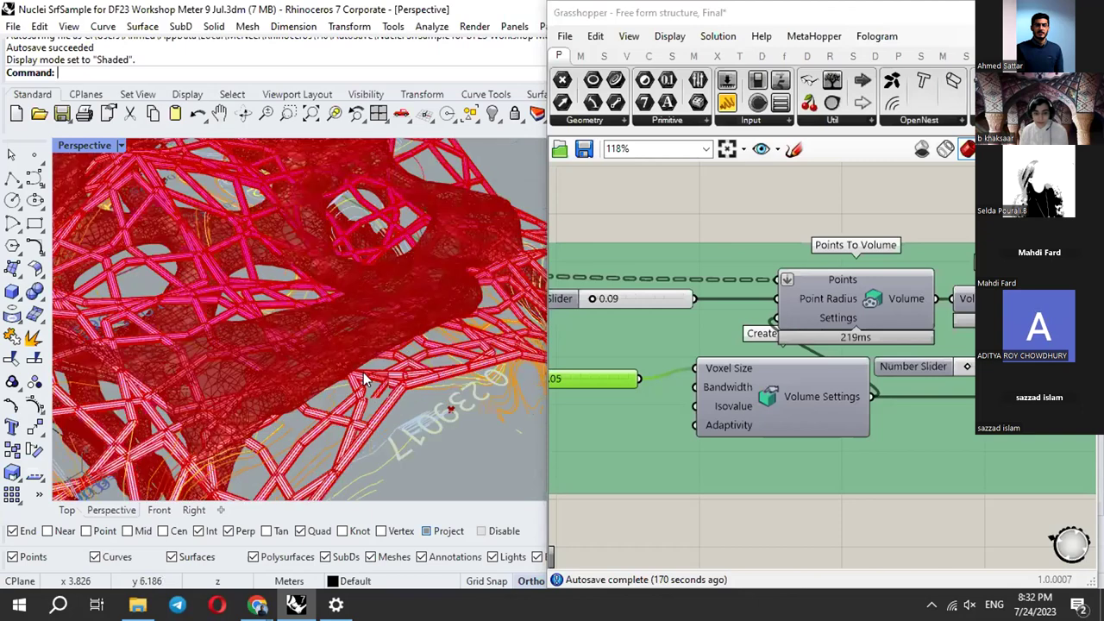
pyautogui.scroll(2, 363, 380)
pyautogui.scroll(2, 343, 361)
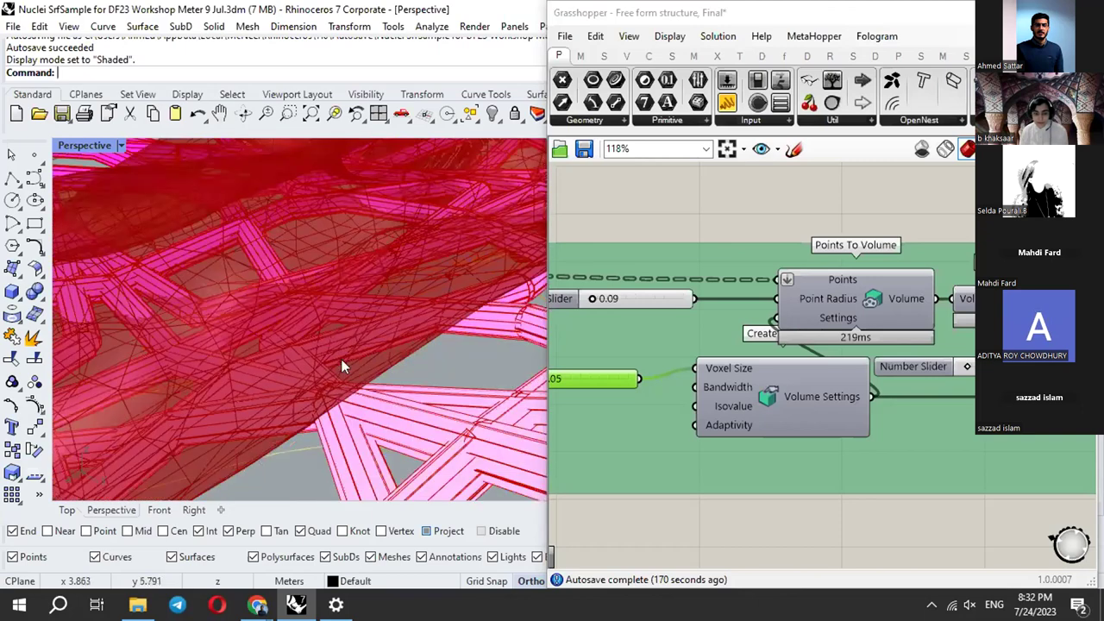
pyautogui.scroll(2, 342, 367)
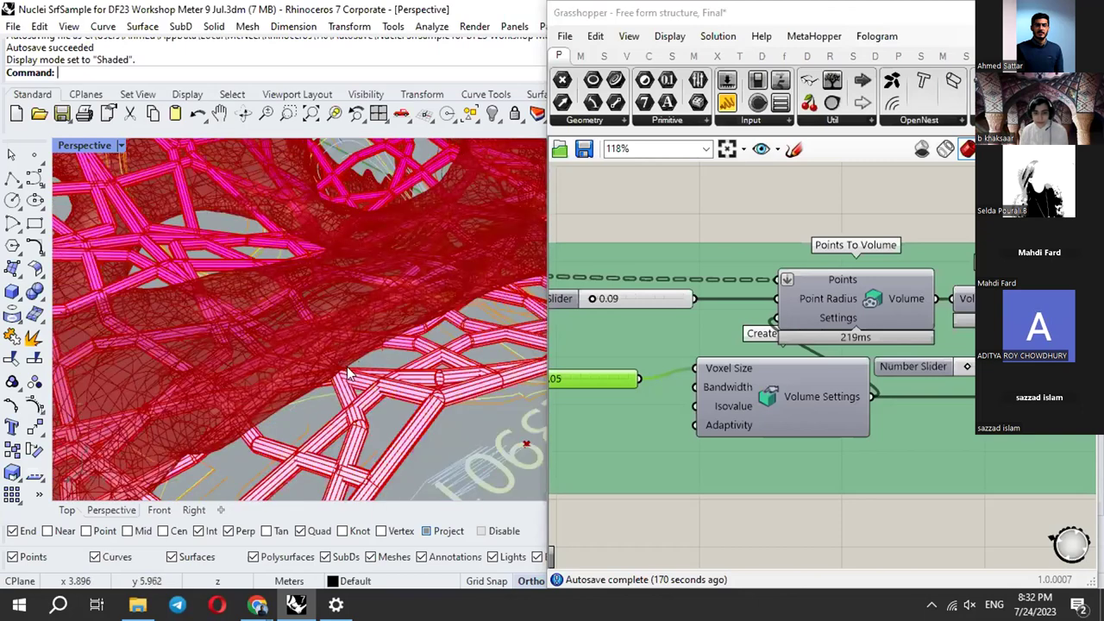
pyautogui.scroll(-3, 342, 347)
# Inspect the whole structure and its supporting legs from several sides and look over the Particles To Mesh group.
pyautogui.moveTo(341, 345); pyautogui.dragTo(328, 230, button='right')
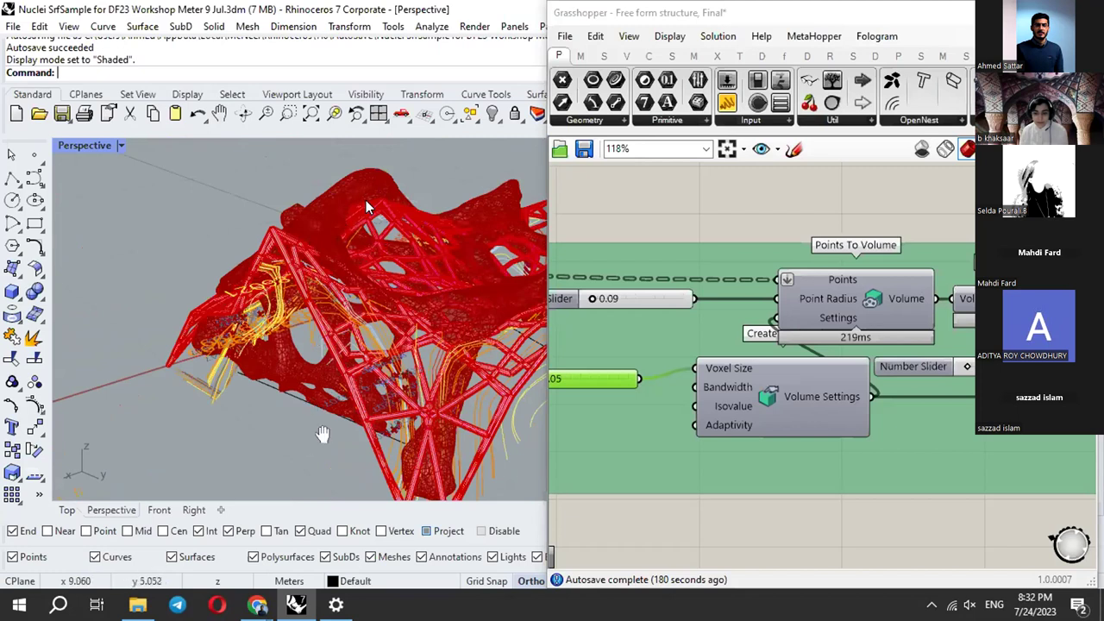
pyautogui.moveTo(335, 403); pyautogui.dragTo(327, 388, button='right')
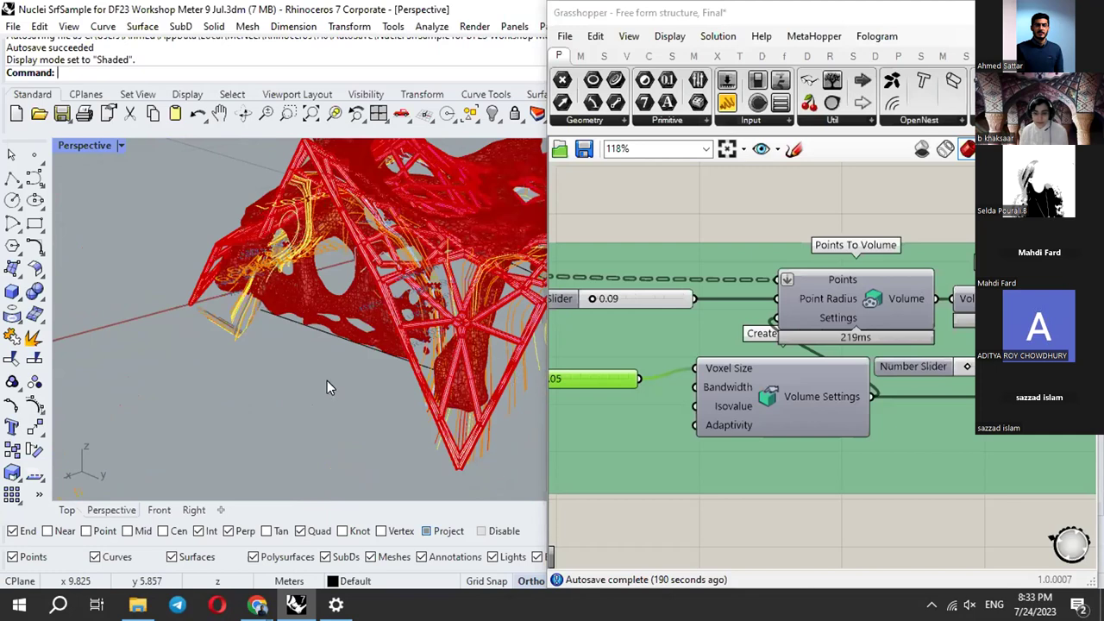
pyautogui.moveTo(346, 311); pyautogui.dragTo(280, 332, button='right')
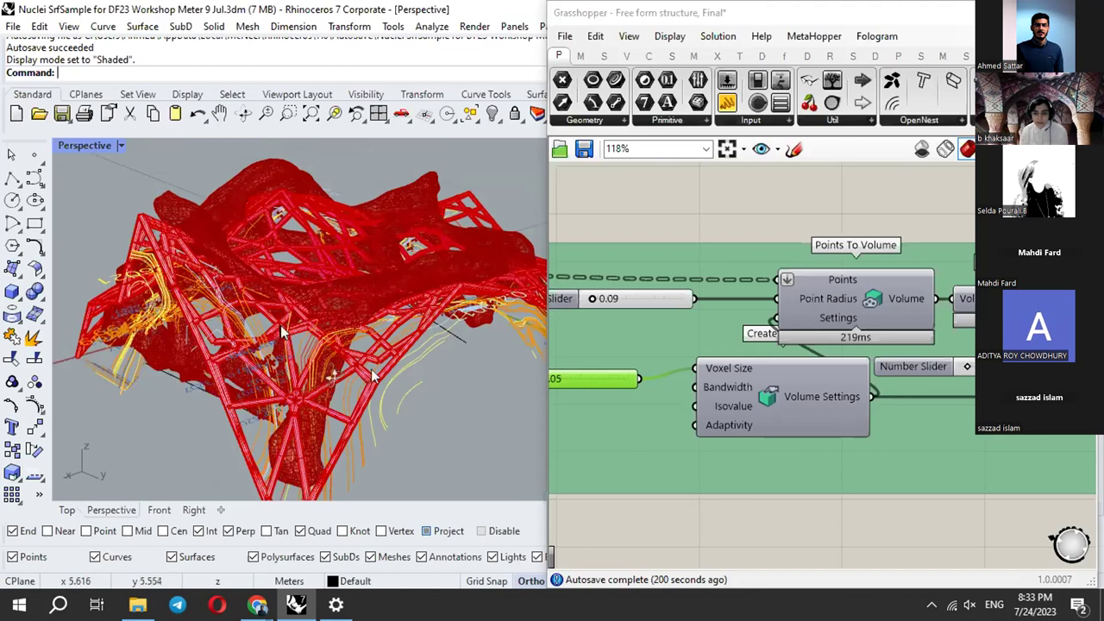
pyautogui.moveTo(372, 377); pyautogui.dragTo(321, 339, button='right')
pyautogui.scroll(-5, 308, 339)
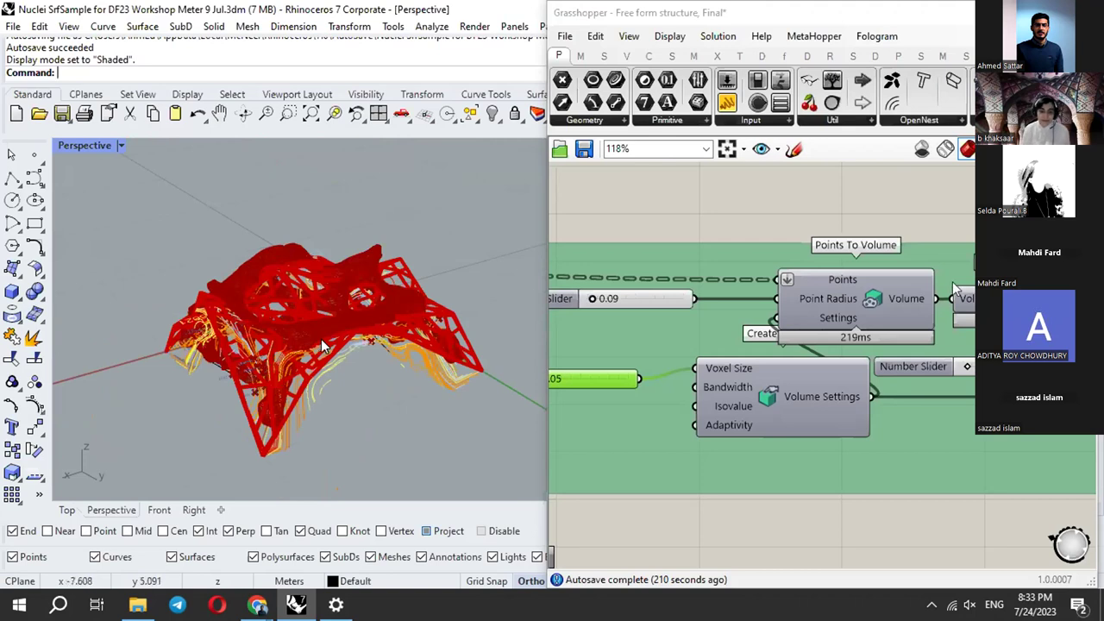
pyautogui.scroll(-4, 932, 287)
pyautogui.moveTo(895, 307); pyautogui.dragTo(785, 312, button='right')
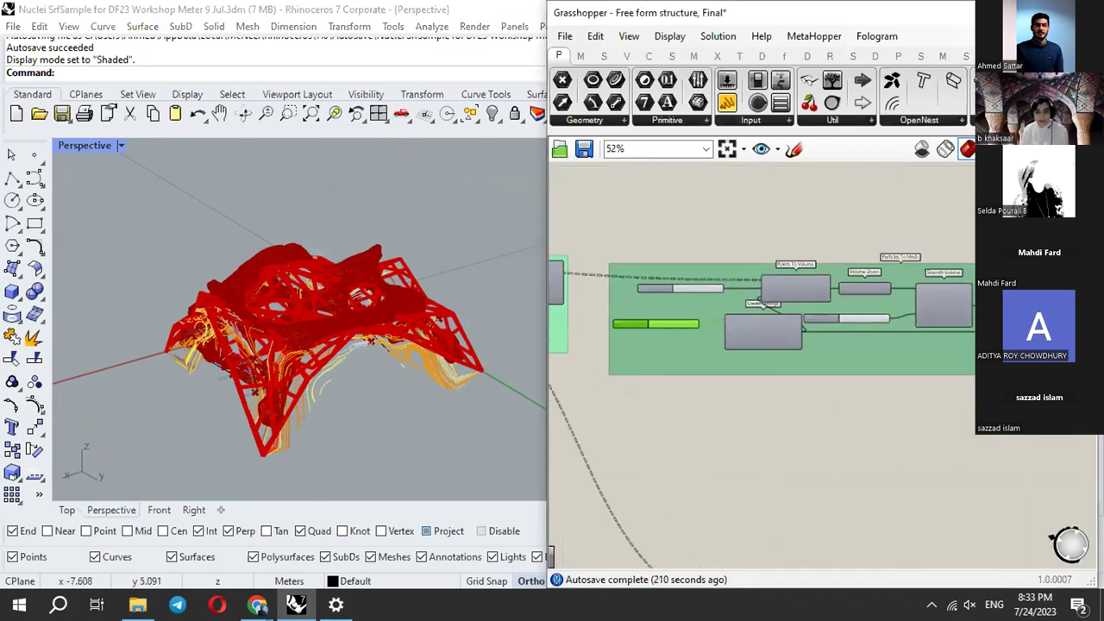
pyautogui.moveTo(914, 367); pyautogui.dragTo(869, 378, button='right')
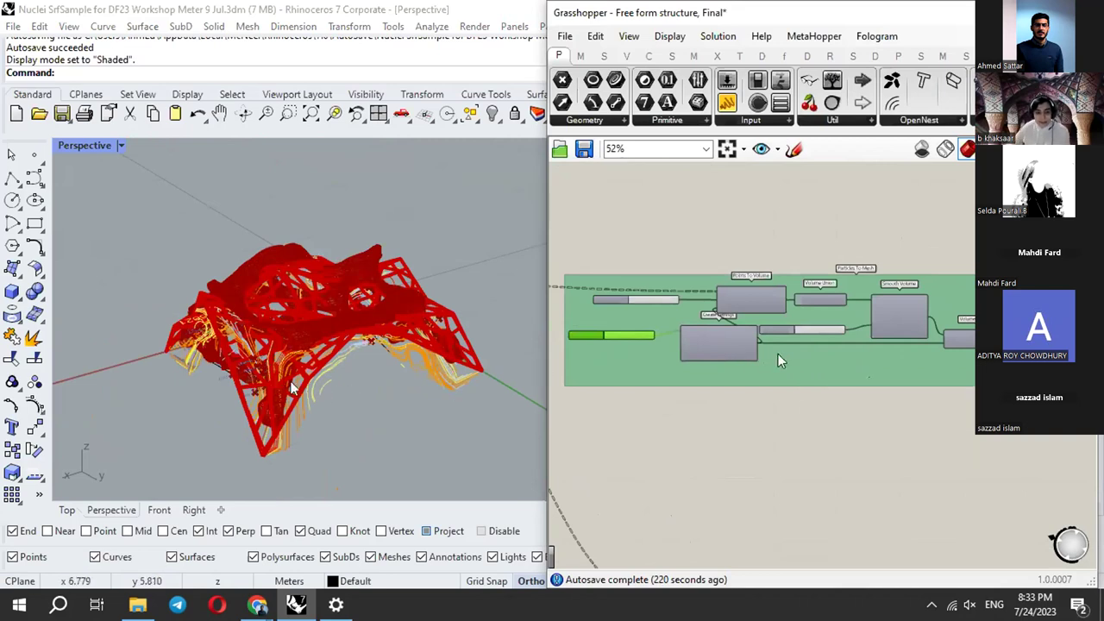
pyautogui.moveTo(350, 393); pyautogui.dragTo(370, 360, button='right')
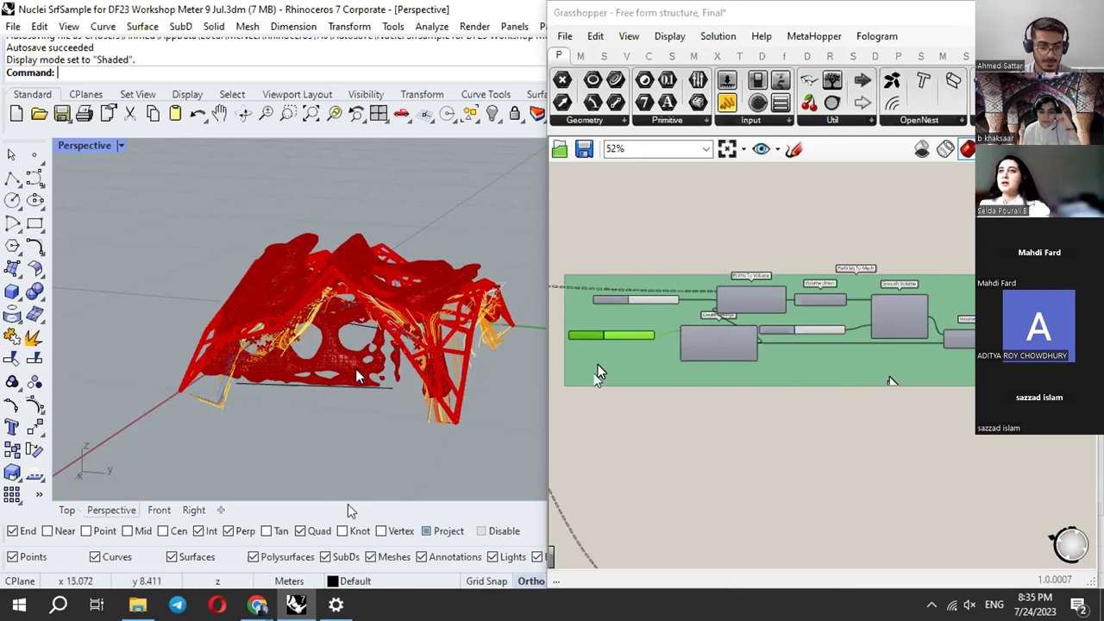
# Return from the Zoom meeting to Rhino, view the structure from another side and restore the minimized Grasshopper window.
pyautogui.moveTo(257, 605)
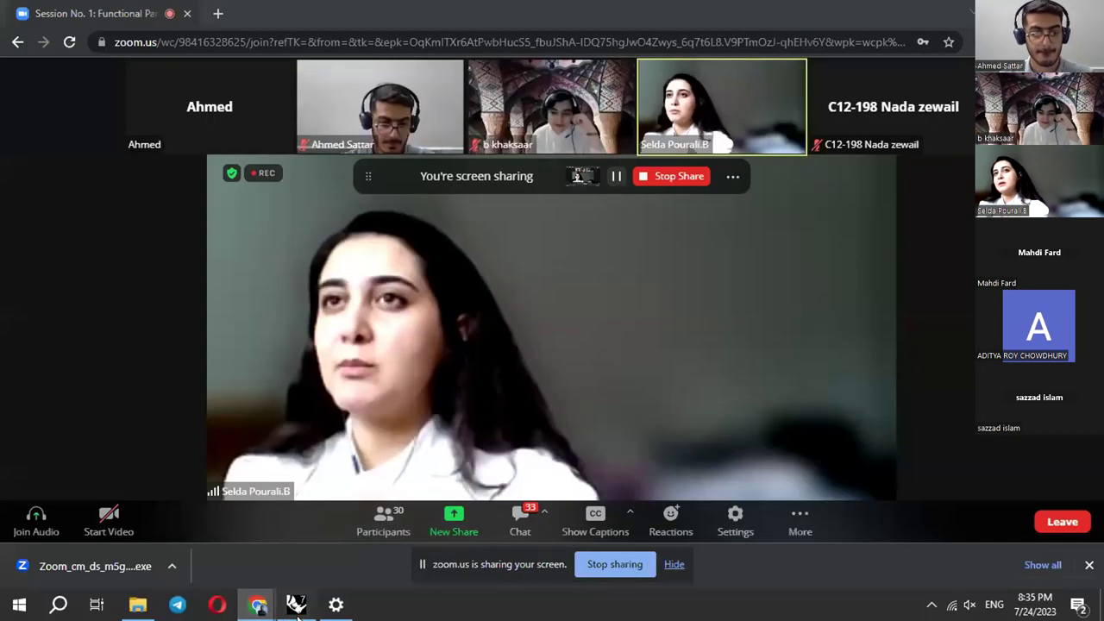
pyautogui.click(295, 605)
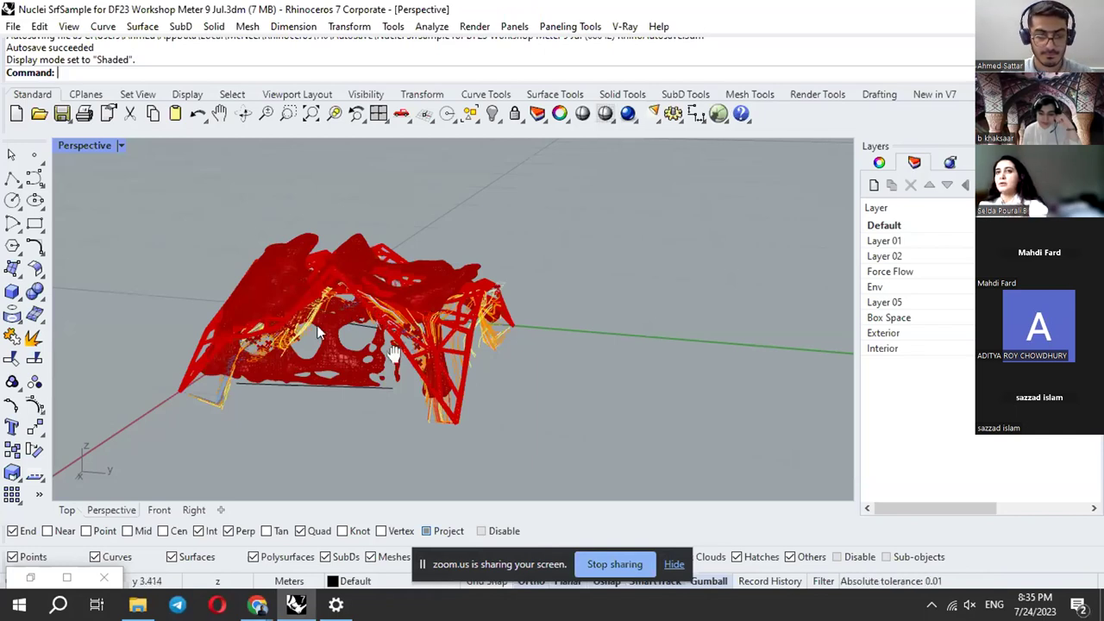
pyautogui.moveTo(394, 352); pyautogui.dragTo(410, 346, button='right')
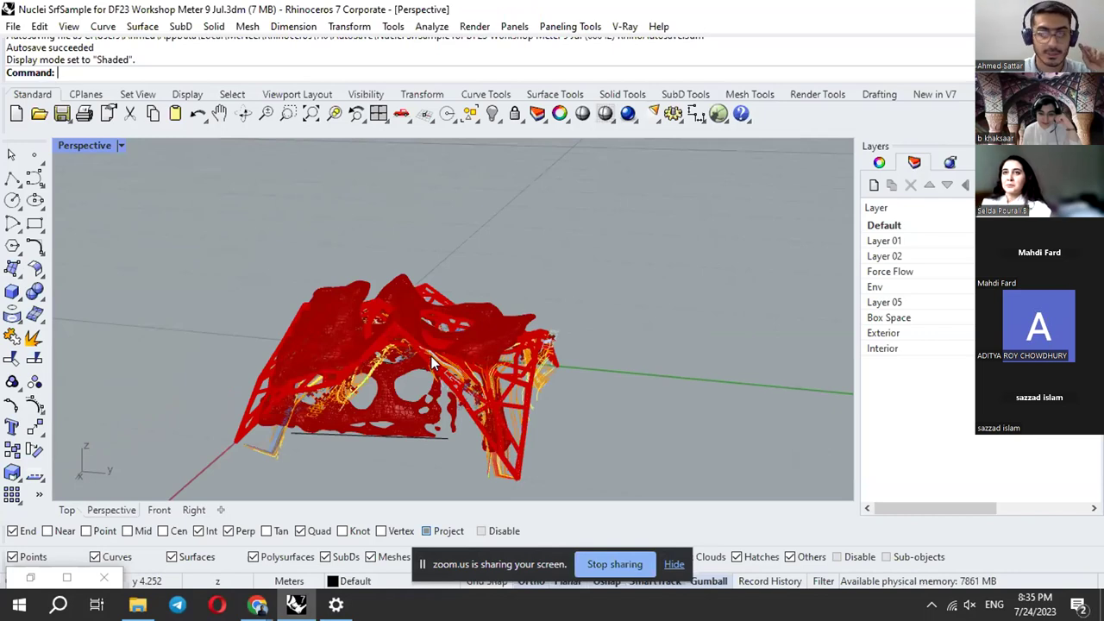
pyautogui.moveTo(431, 356); pyautogui.dragTo(399, 373, button='right')
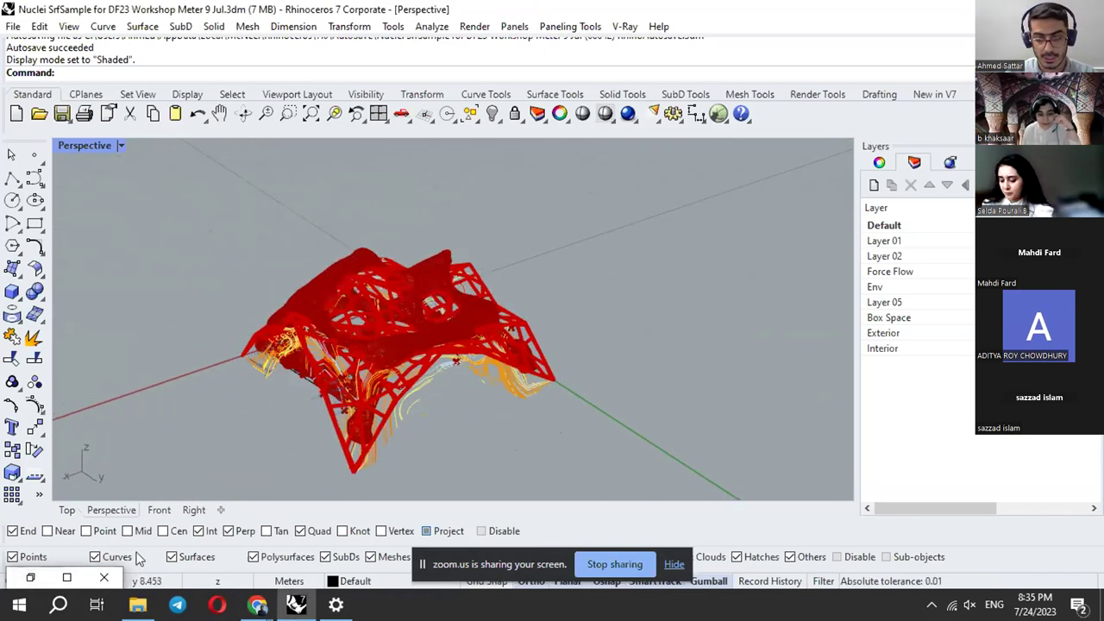
pyautogui.click(32, 579)
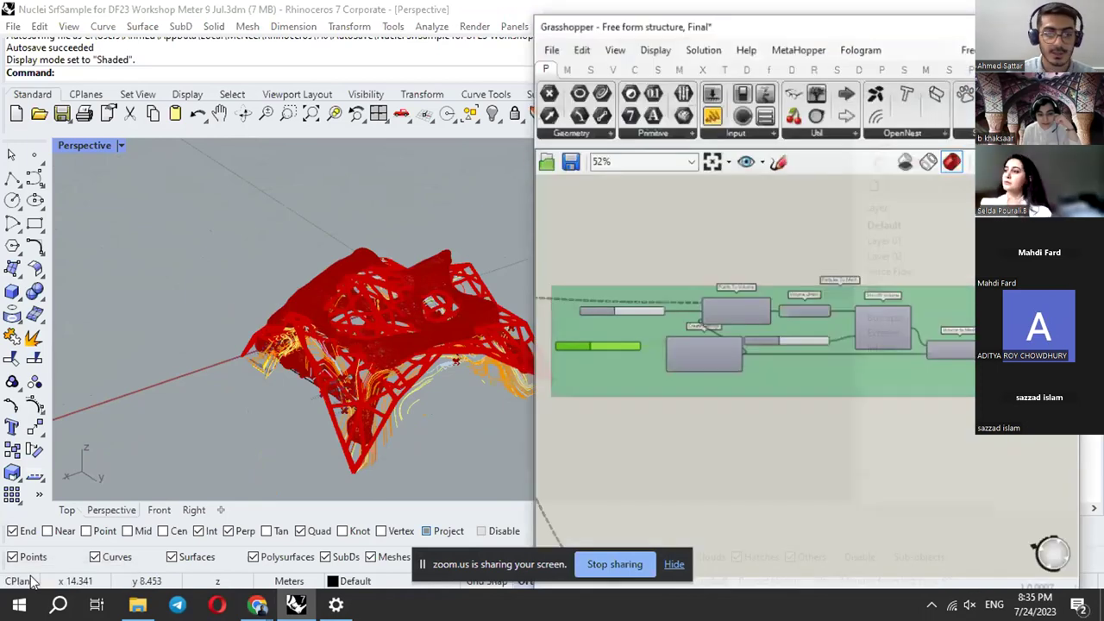
# Examine the Define Walls group, the Env and Base Point parameters, the Define Base Point group and the attractor voxel component.
pyautogui.scroll(-10, 789, 310)
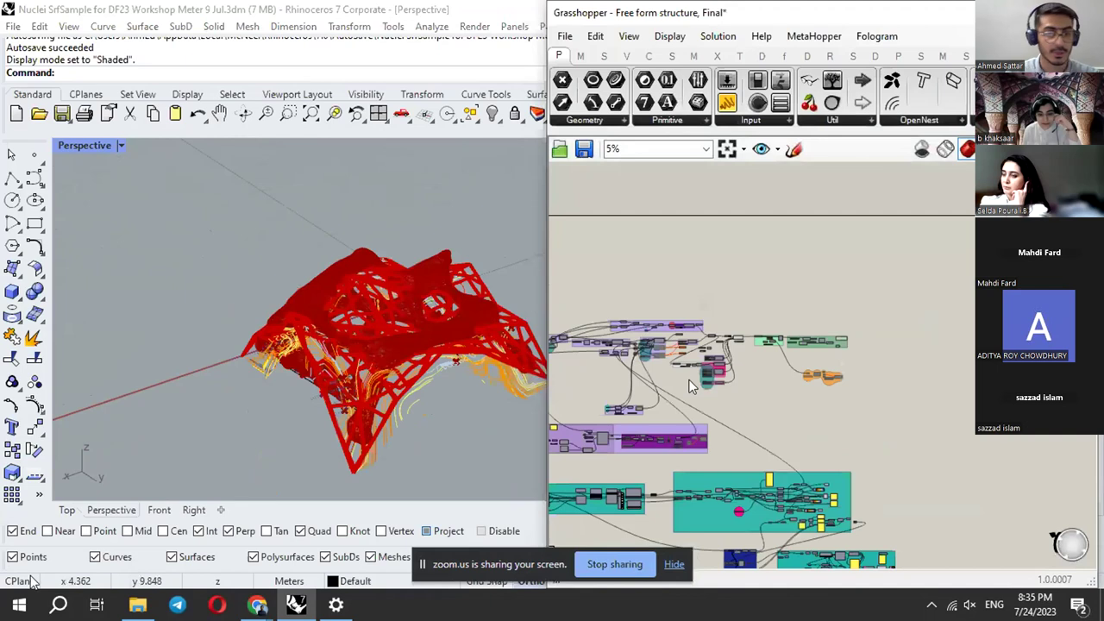
pyautogui.moveTo(690, 386); pyautogui.dragTo(850, 246, button='right')
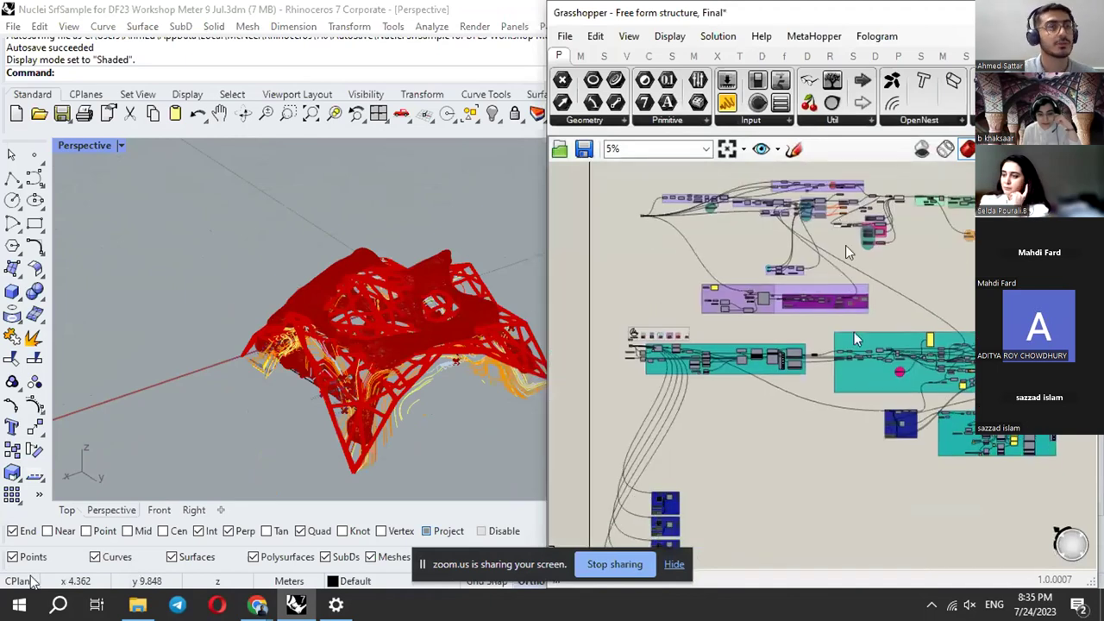
pyautogui.scroll(4, 851, 332)
pyautogui.moveTo(688, 289); pyautogui.dragTo(736, 311, button='right')
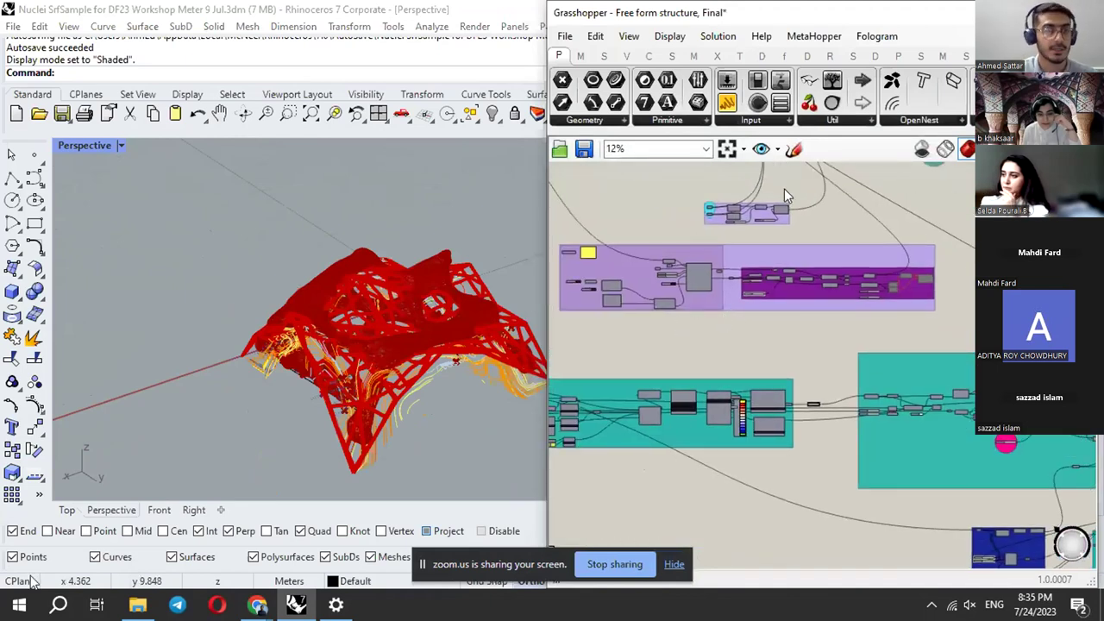
pyautogui.scroll(2, 784, 189)
pyautogui.scroll(3, 561, 259)
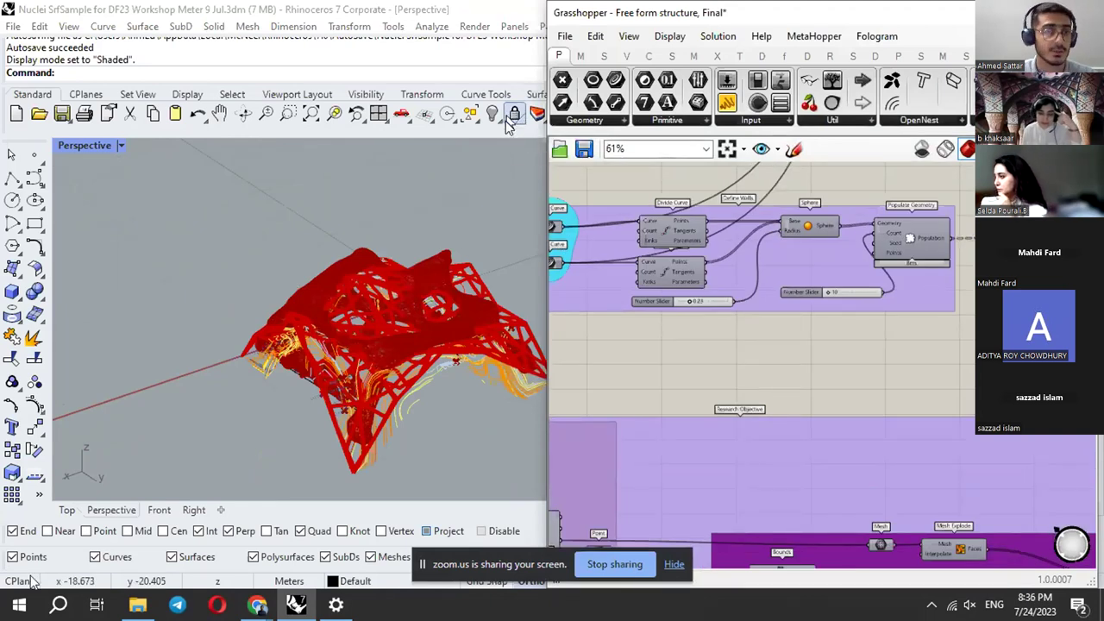
pyautogui.moveTo(822, 289); pyautogui.dragTo(854, 309, button='right')
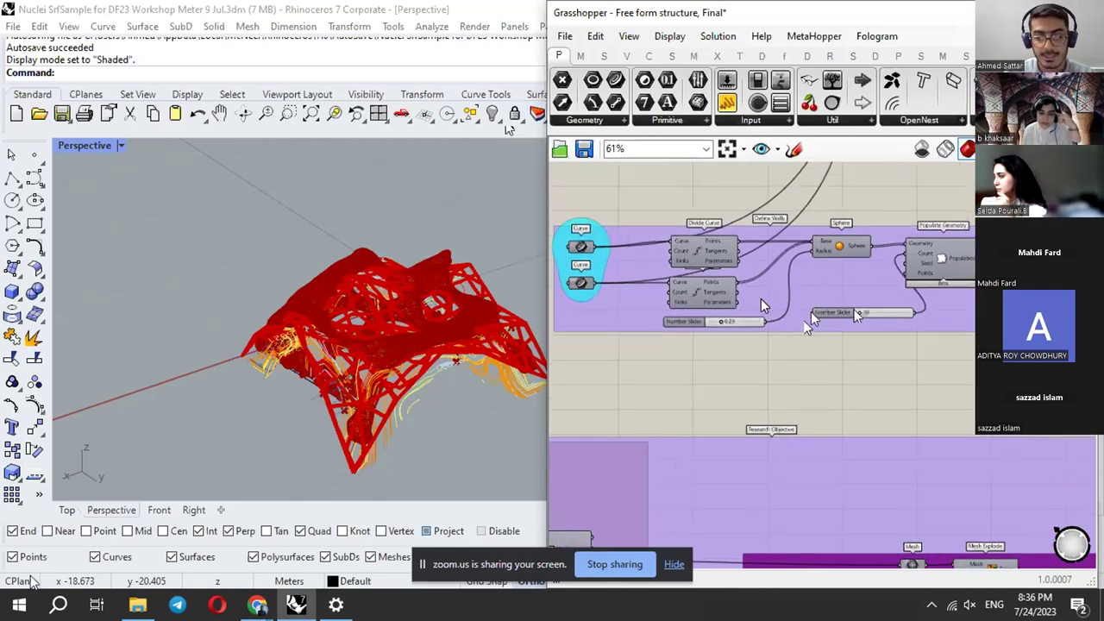
pyautogui.moveTo(781, 282); pyautogui.dragTo(802, 252, button='right')
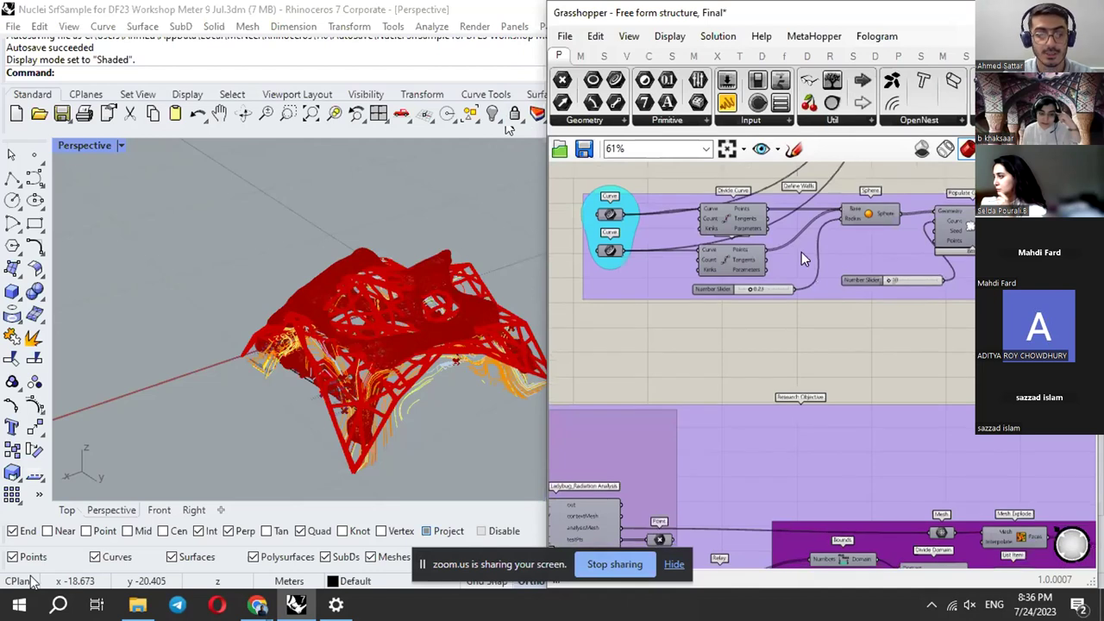
pyautogui.scroll(-5, 801, 252)
pyautogui.scroll(5, 759, 341)
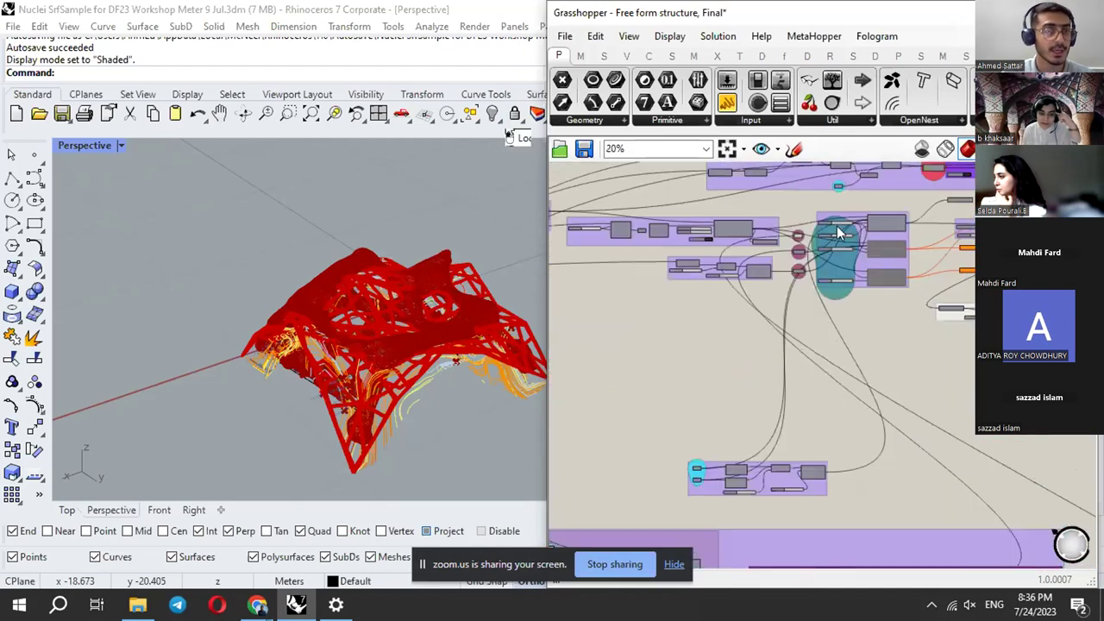
pyautogui.scroll(3, 761, 266)
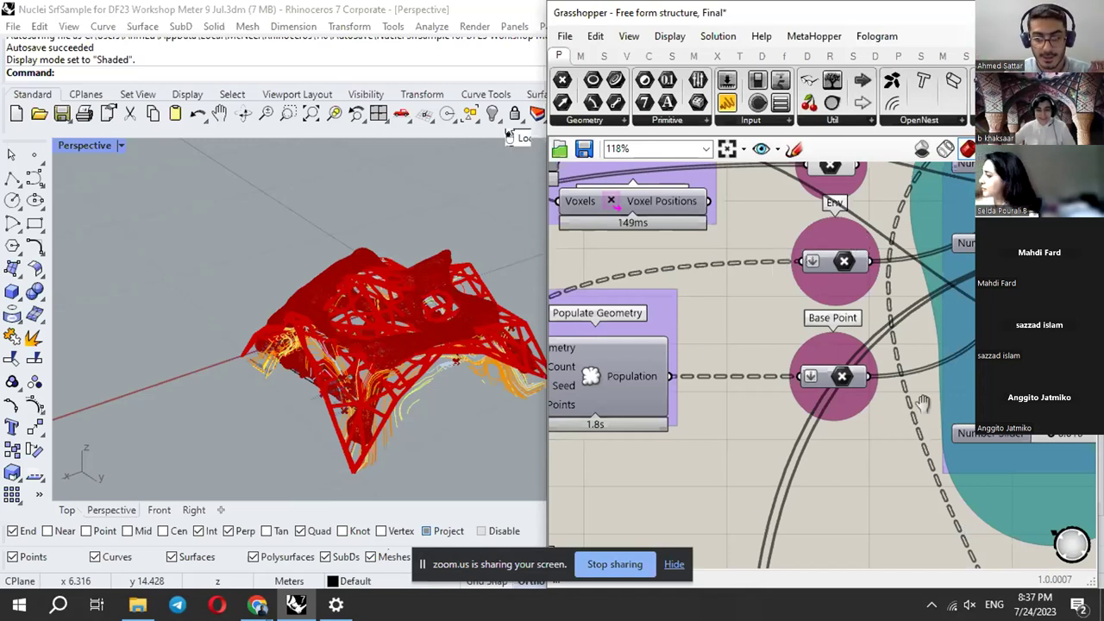
pyautogui.moveTo(923, 404); pyautogui.dragTo(1096, 488, button='right')
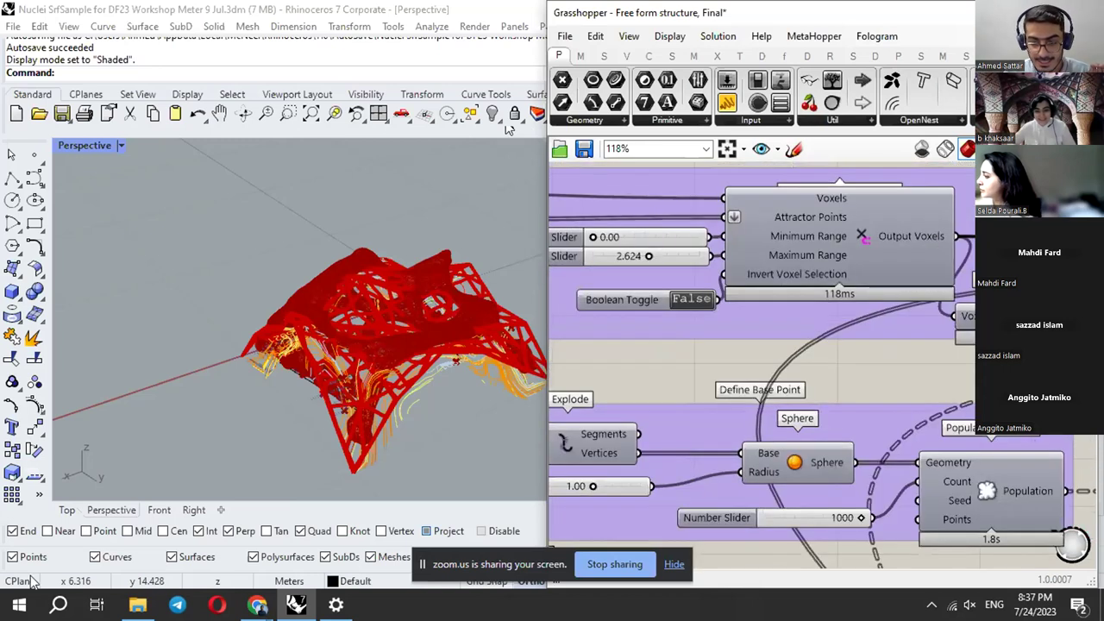
# Examine the Define Initial Voxels for Workspace group, its voxel size slider and the voxel count on its final component.
pyautogui.scroll(-8, 1068, 406)
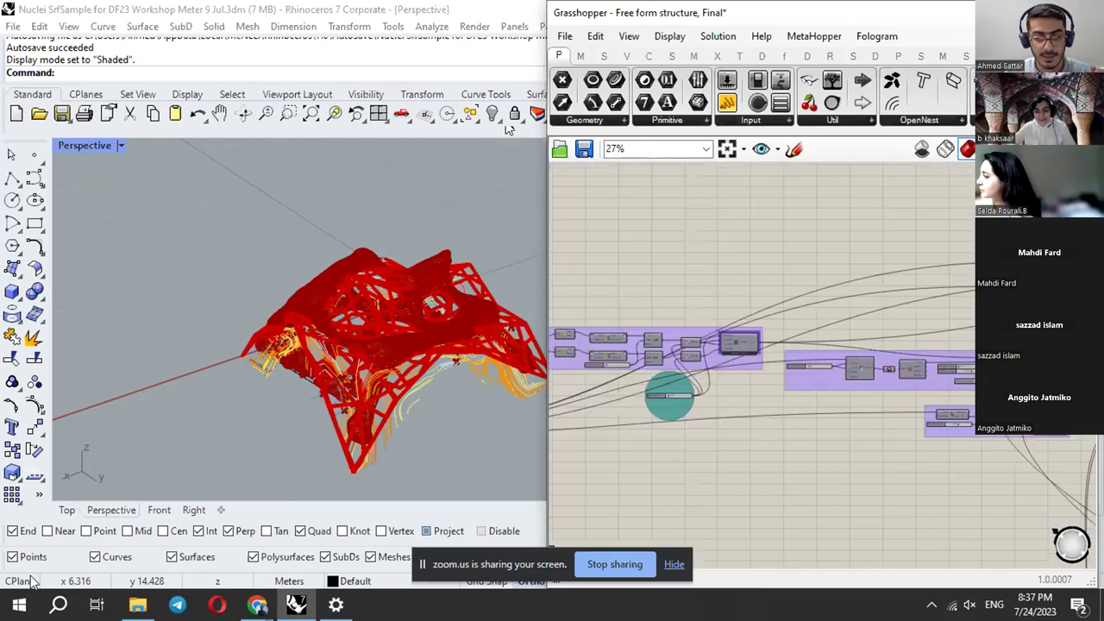
pyautogui.scroll(-5, 1062, 397)
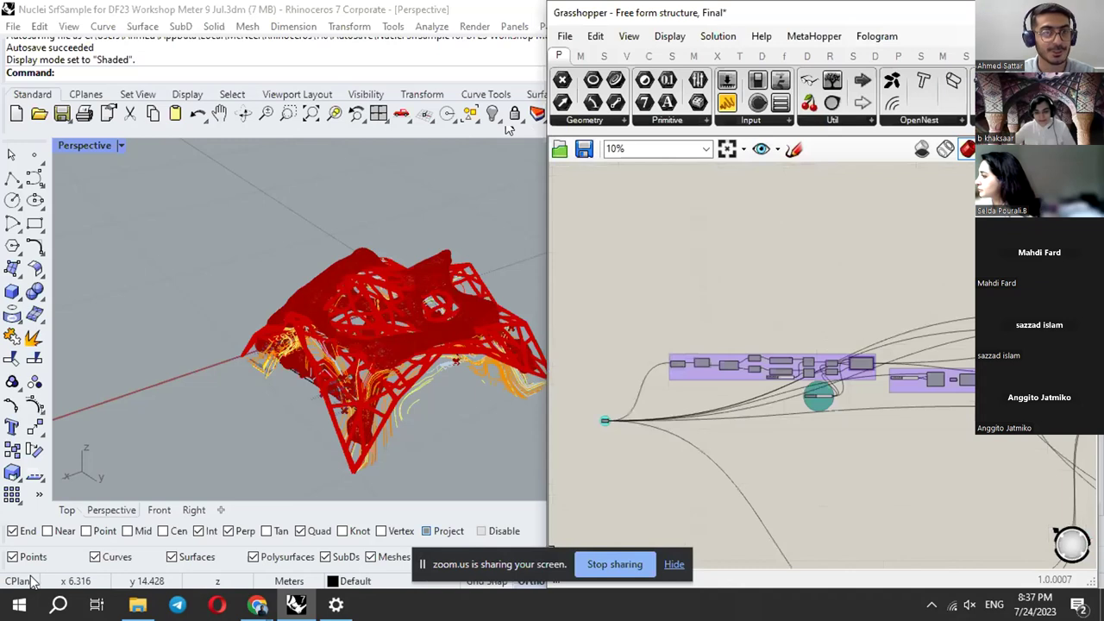
pyautogui.scroll(3, 951, 399)
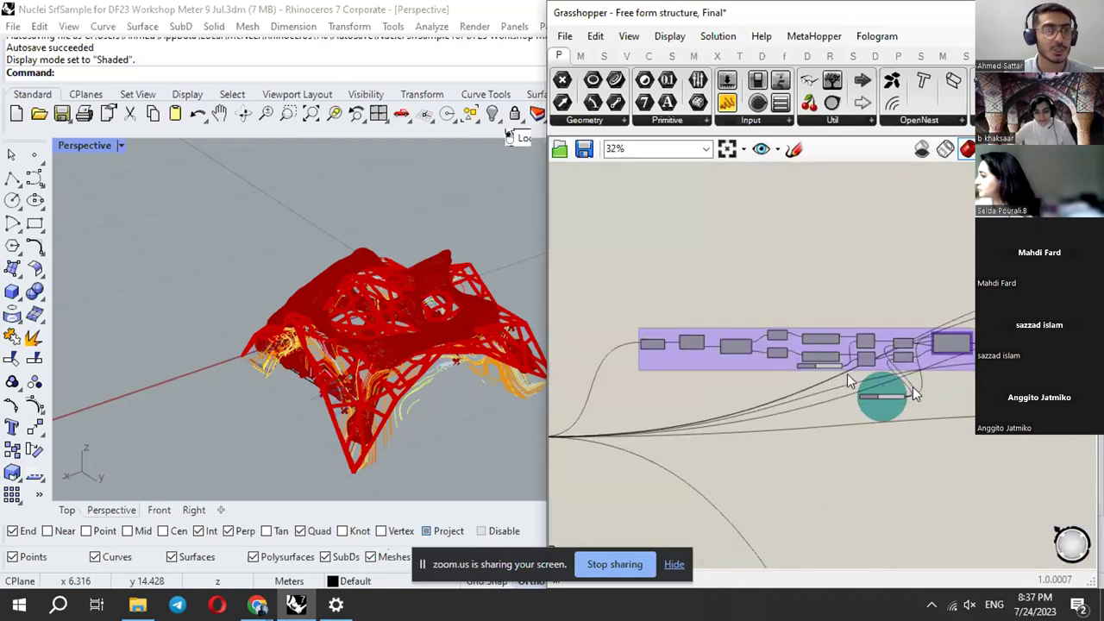
pyautogui.scroll(5, 912, 387)
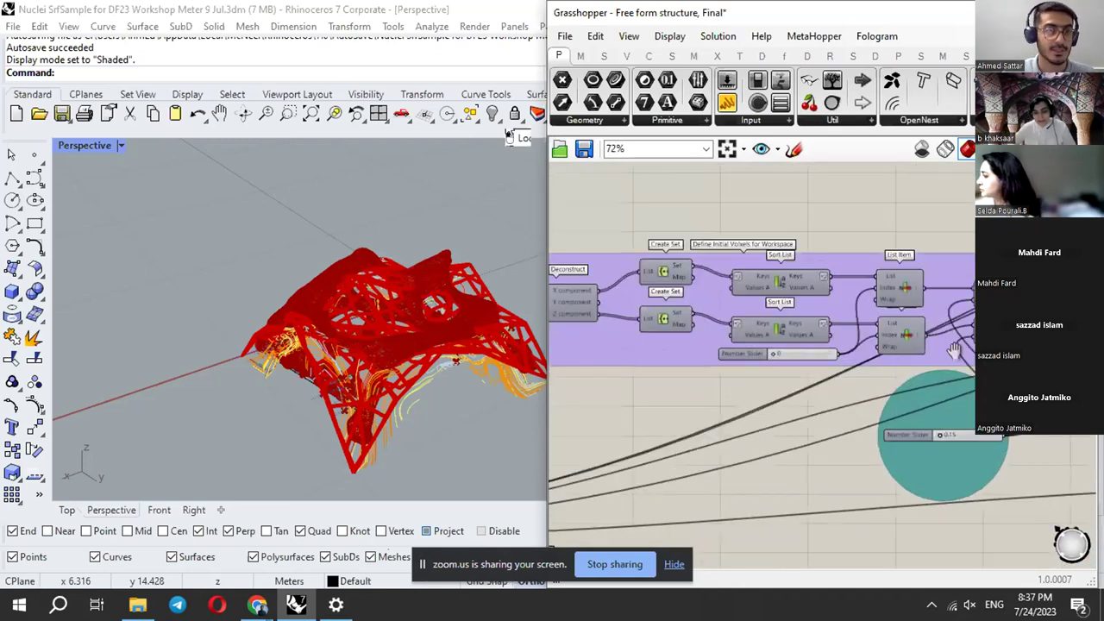
pyautogui.moveTo(954, 349); pyautogui.dragTo(802, 369, button='right')
pyautogui.scroll(3, 916, 343)
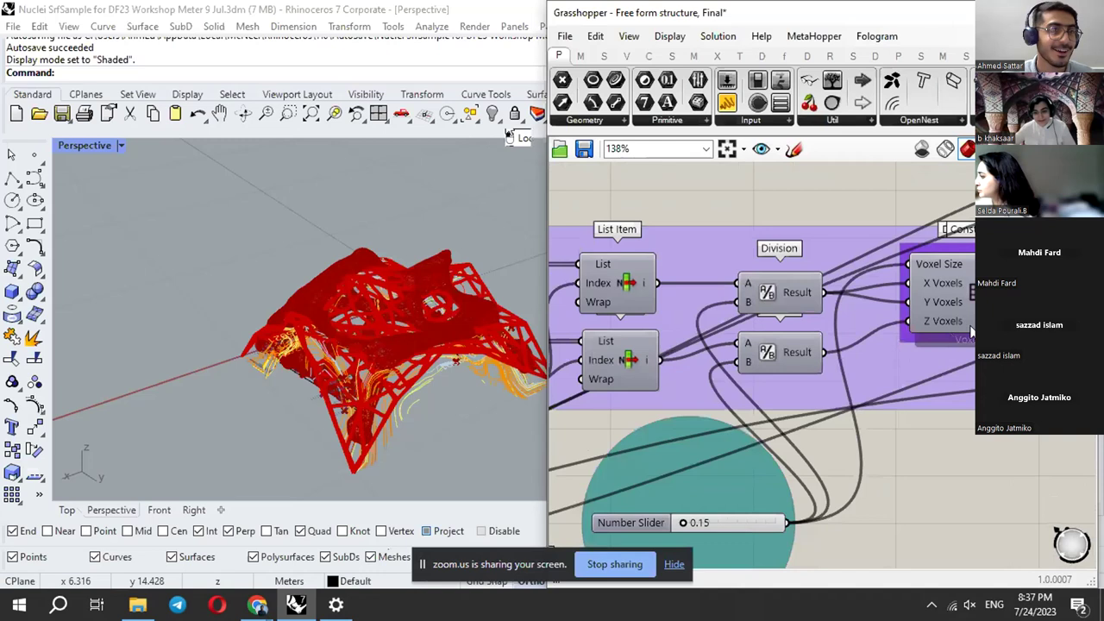
pyautogui.scroll(1, 962, 328)
pyautogui.moveTo(985, 313); pyautogui.dragTo(863, 332, button='right')
pyautogui.scroll(1, 863, 332)
pyautogui.scroll(2, 864, 332)
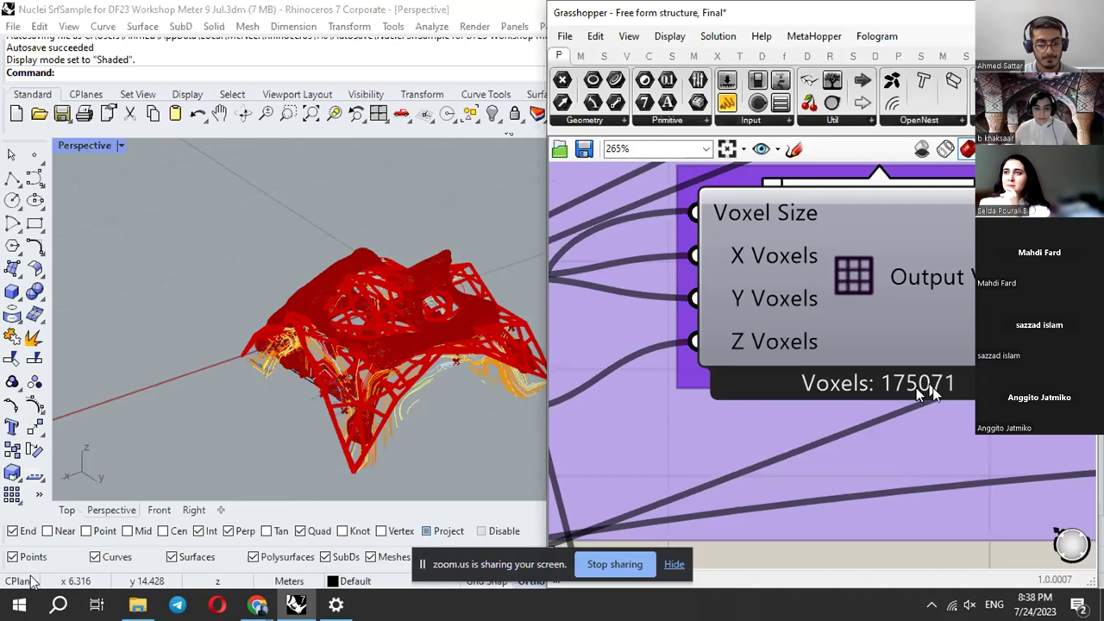
# Stop sharing the screen in the Zoom meeting.
pyautogui.click(607, 569)
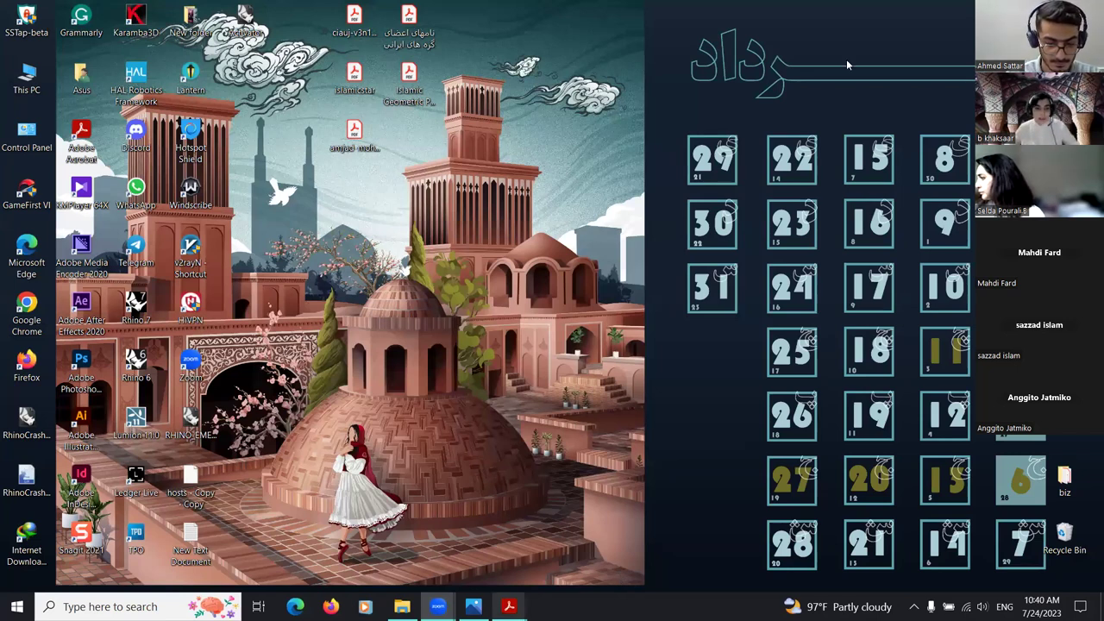
# Switch to Acrobat Reader, maximize it and view the Rules and recommendations page of Future, Past, Fusion - DF 23-6.pdf.
pyautogui.hotkey('alt', 'Tab')
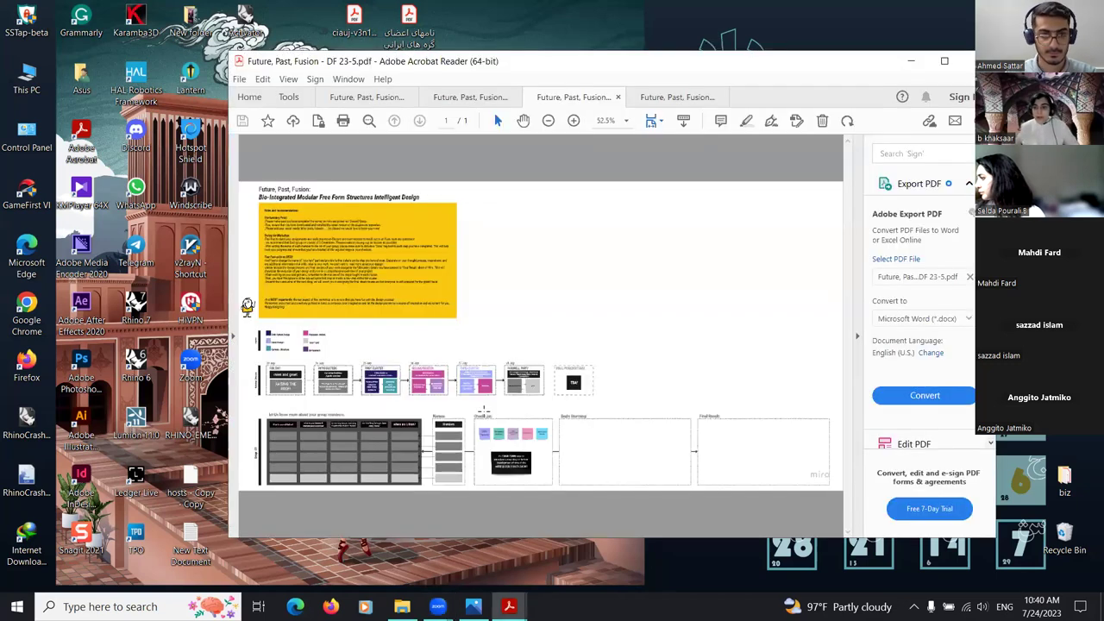
pyautogui.press('super+Up')
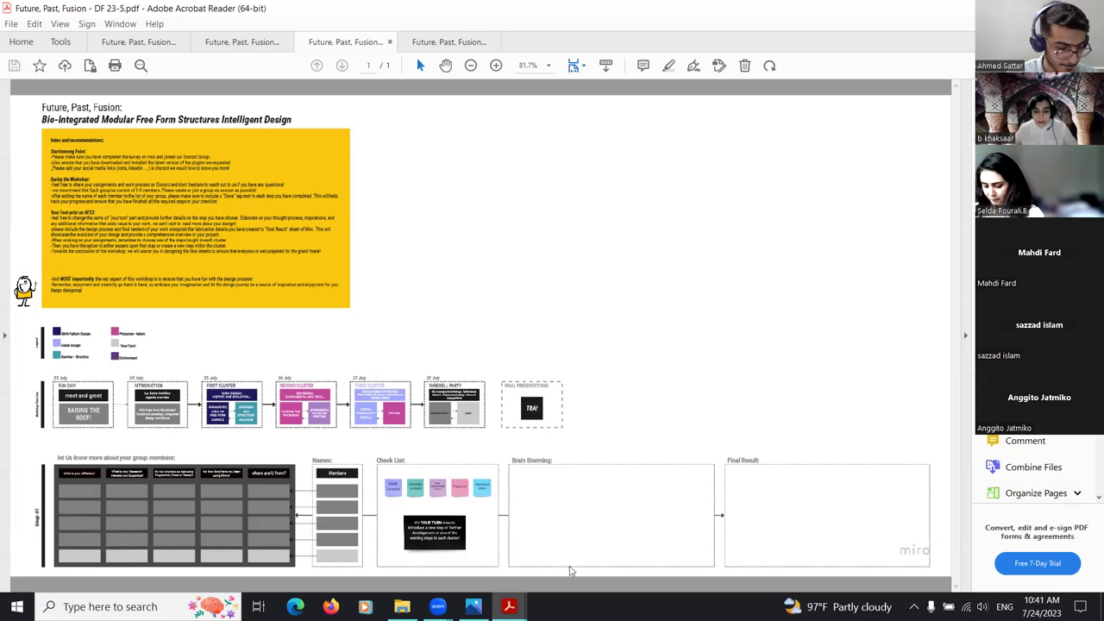
pyautogui.moveTo(509, 606)
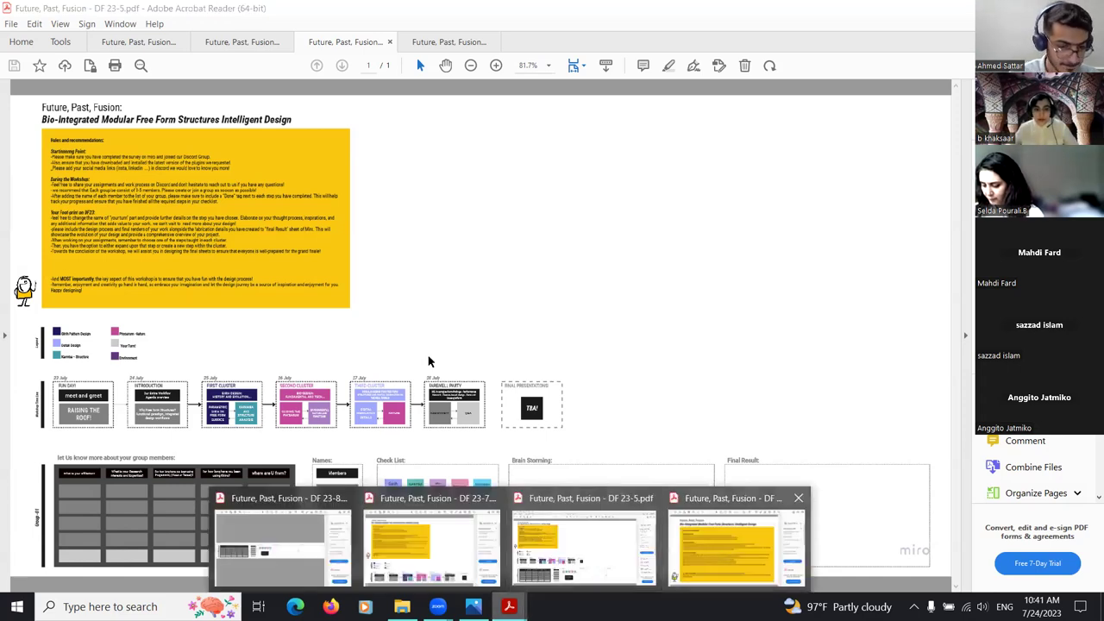
pyautogui.click(733, 540)
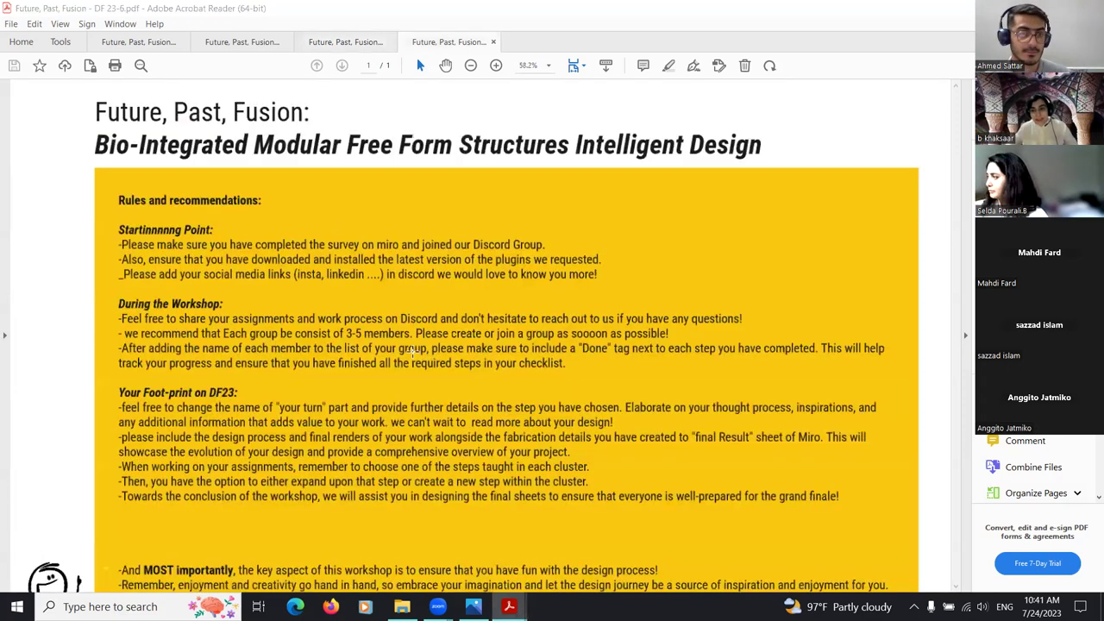
pyautogui.keyDown('ctrl'); pyautogui.scroll(-1, 413, 352); pyautogui.keyUp('ctrl')
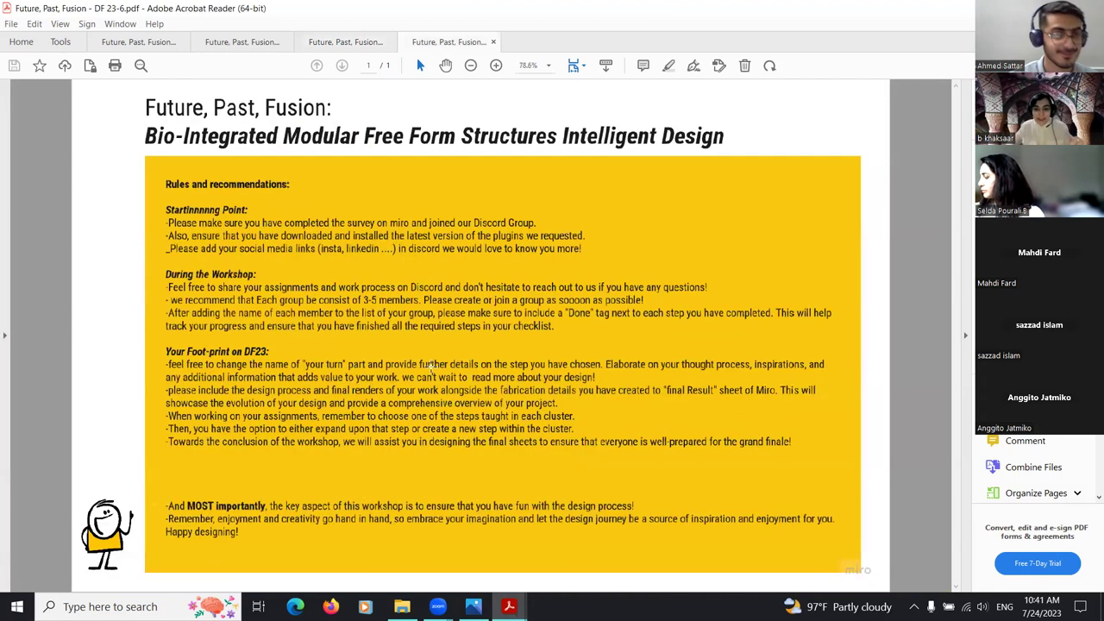
# Return to Future, Past, Fusion - DF 23-5.pdf and examine the workshop timeline at 150% zoom.
pyautogui.moveTo(509, 607)
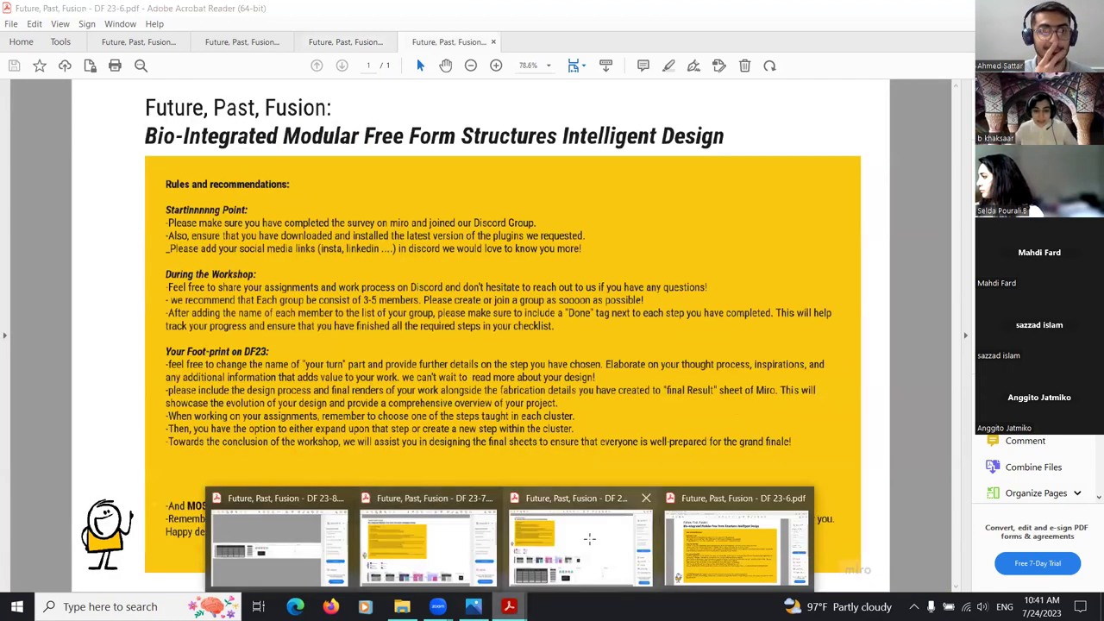
pyautogui.click(589, 539)
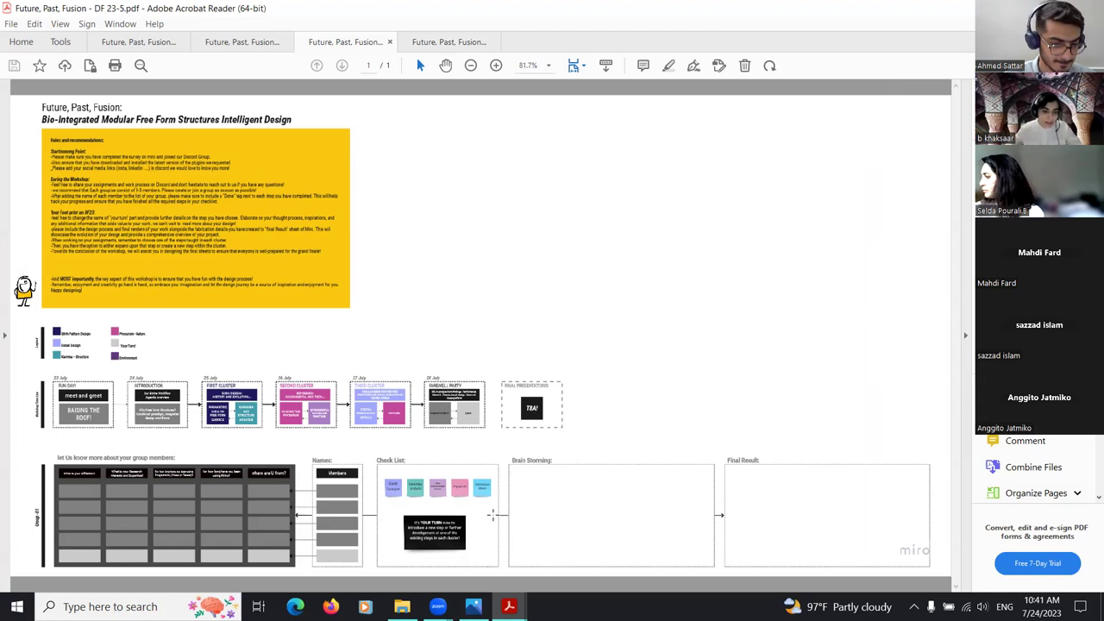
pyautogui.keyDown('ctrl'); pyautogui.scroll(3, 126, 438); pyautogui.keyUp('ctrl')
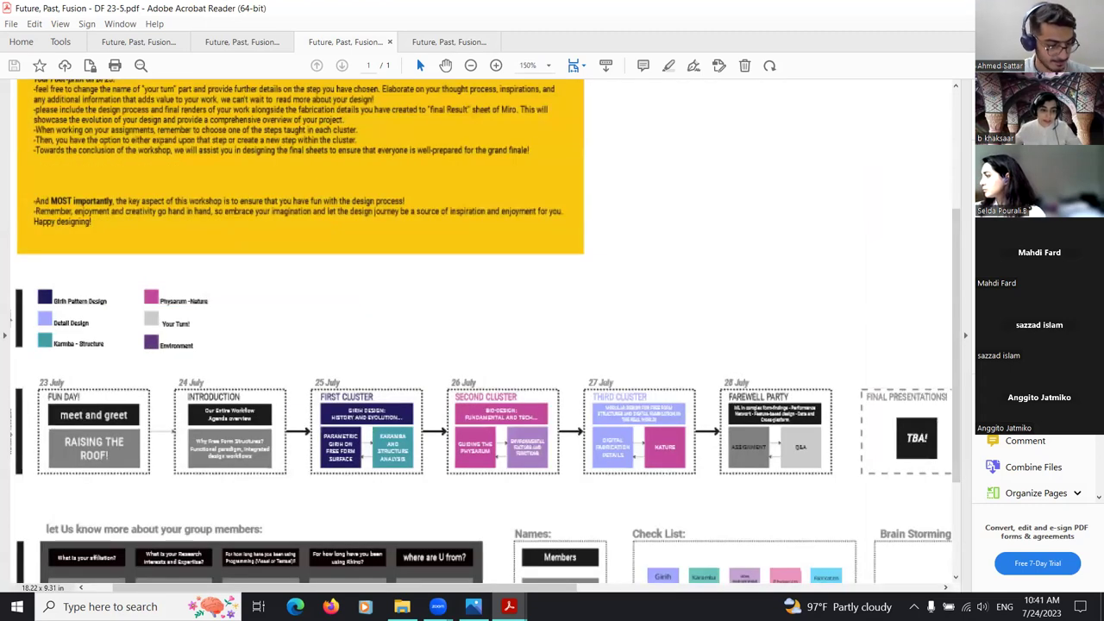
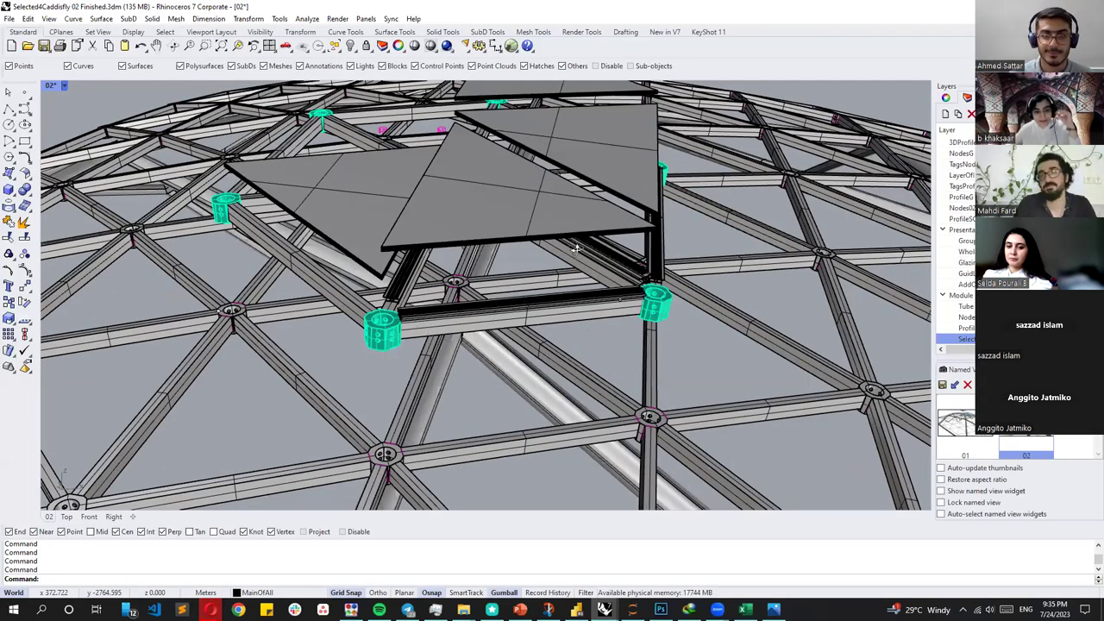
# Show the Rhino structure in Rendered display mode and examine its nodes, profiles and glazing panels up close and as a whole.
pyautogui.hotkey('ctrl', 'alt', 'r')
pyautogui.scroll(5, 448, 263)
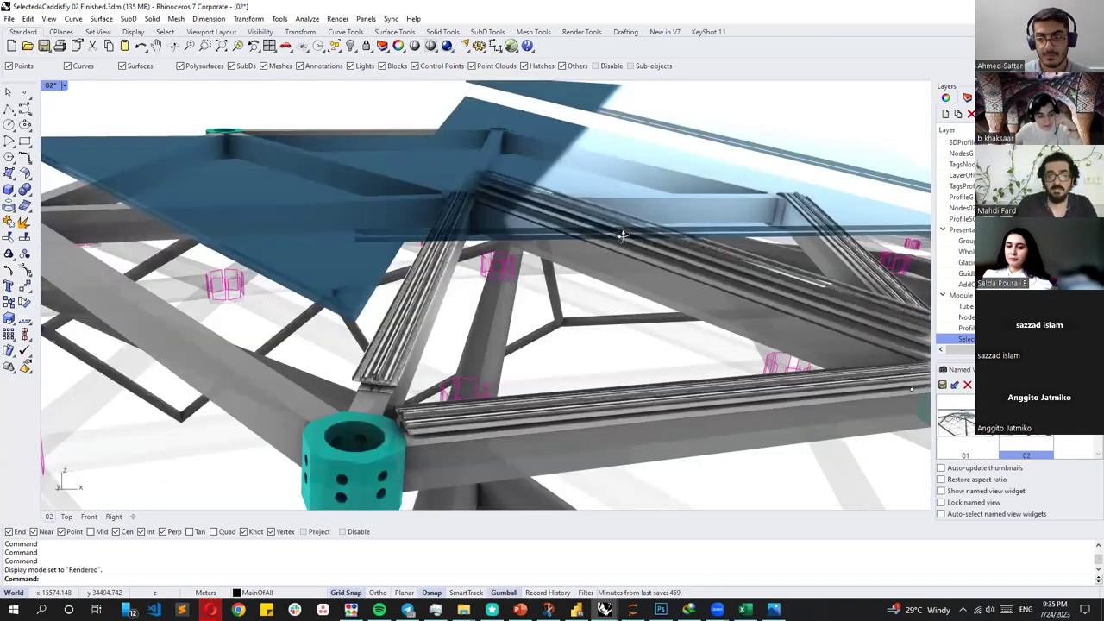
pyautogui.moveTo(598, 268); pyautogui.dragTo(526, 274, button='right')
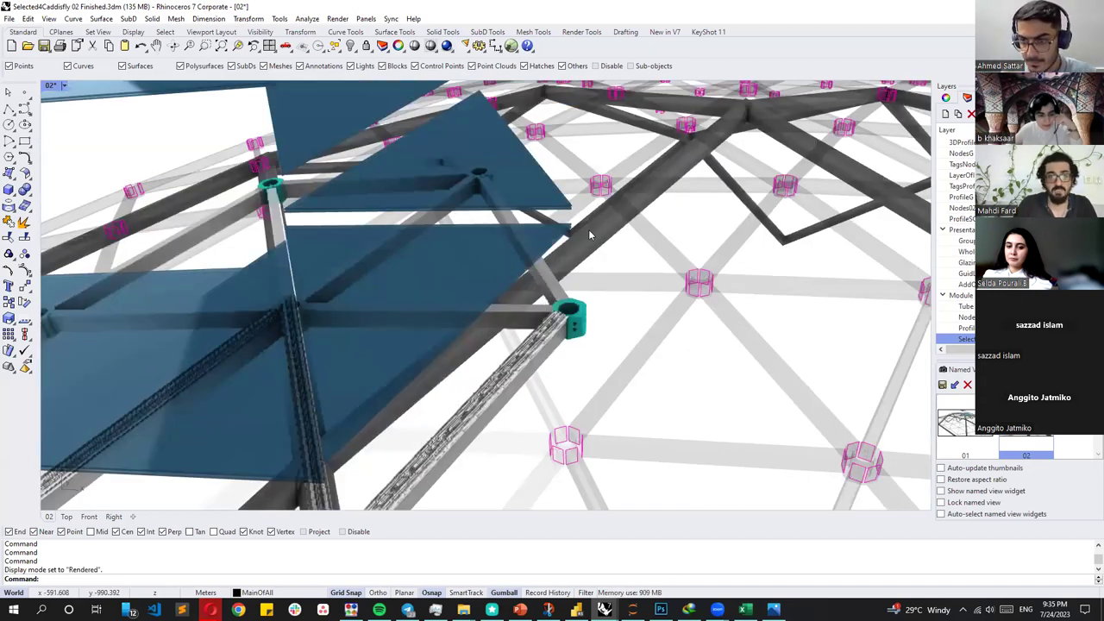
pyautogui.scroll(-10, 491, 296)
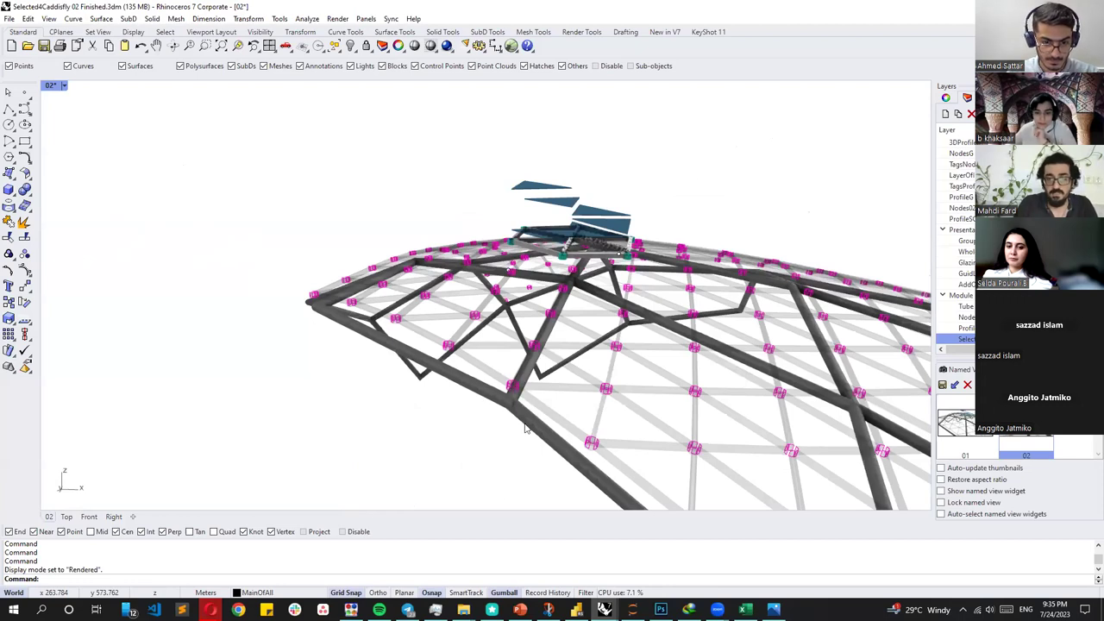
# Examine the exploded module of nodes, profiles and glazing from several sides and restore the named view 02.
pyautogui.press('Home')
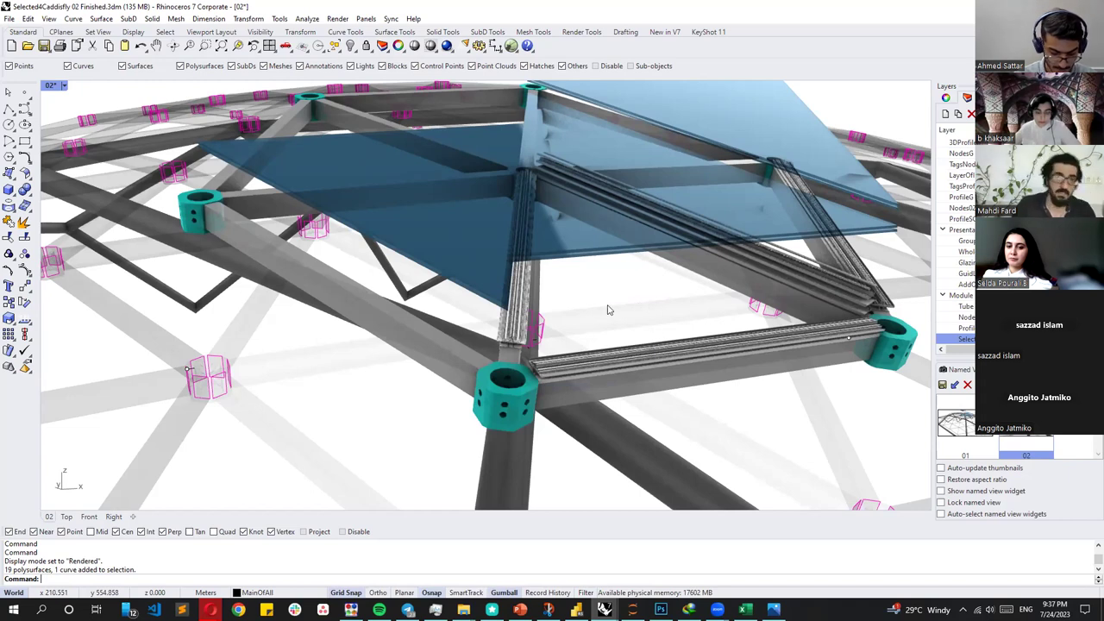
pyautogui.moveTo(503, 316); pyautogui.dragTo(463, 320, button='right')
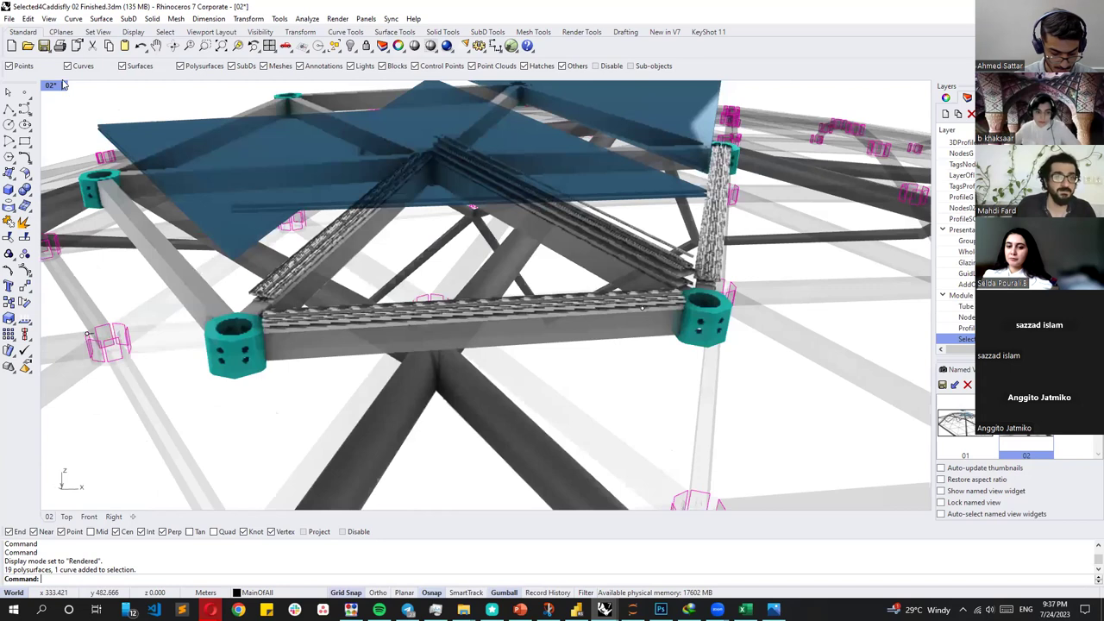
pyautogui.press('Home')
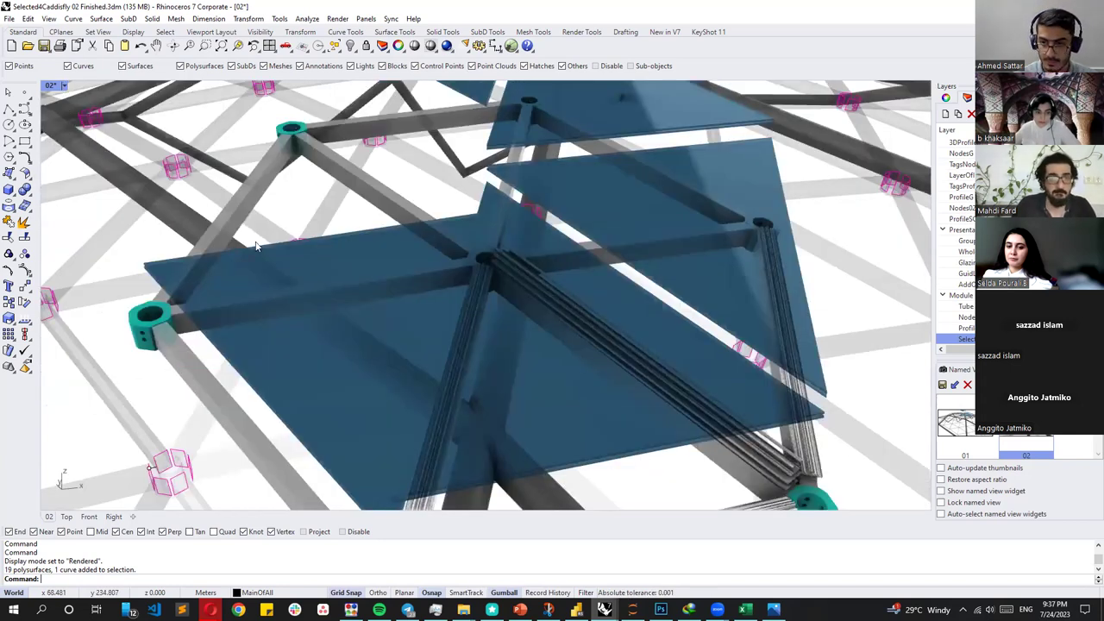
pyautogui.doubleClick(1026, 437)
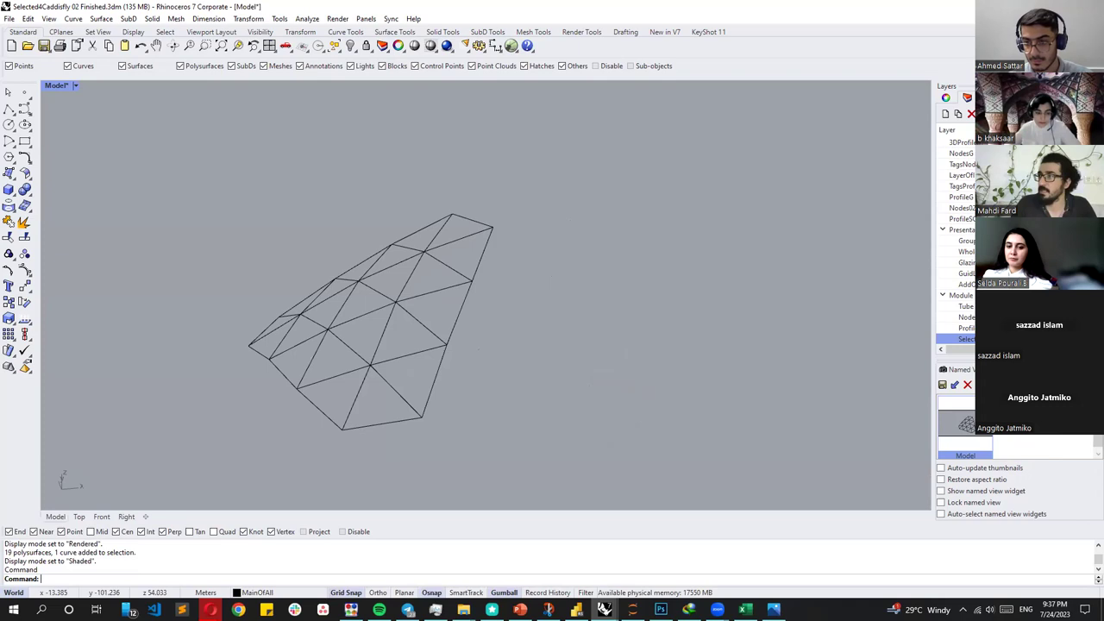
# Switch from the triangulated mesh model to Grasshopper and run Caddisfly through all nodes.
pyautogui.moveTo(479, 349); pyautogui.dragTo(518, 380, button='right')
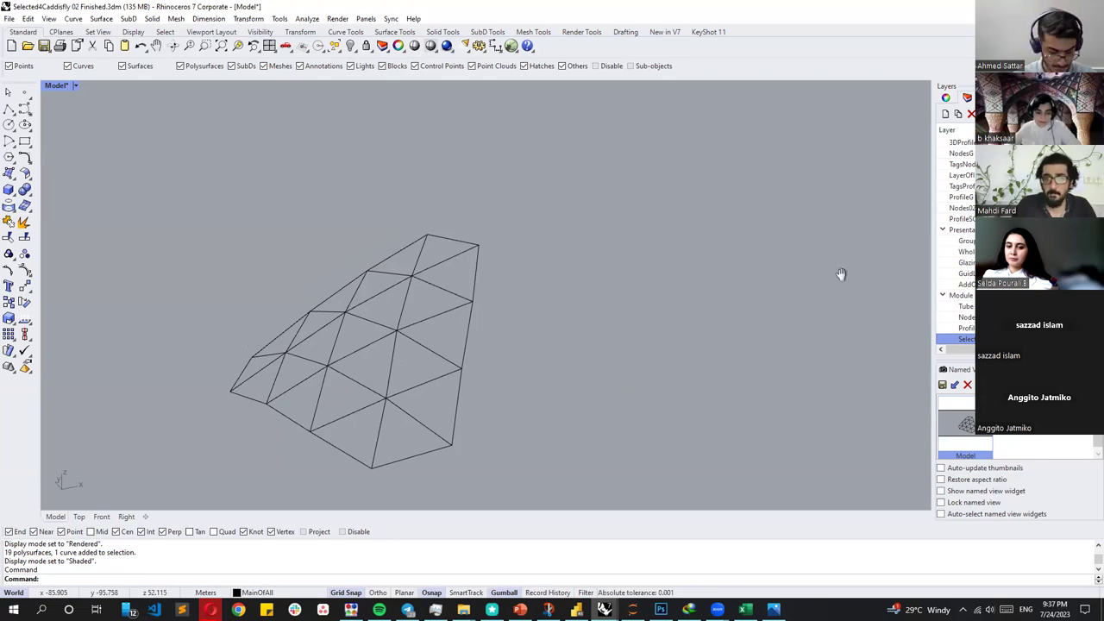
pyautogui.hotkey('alt', 'Tab')
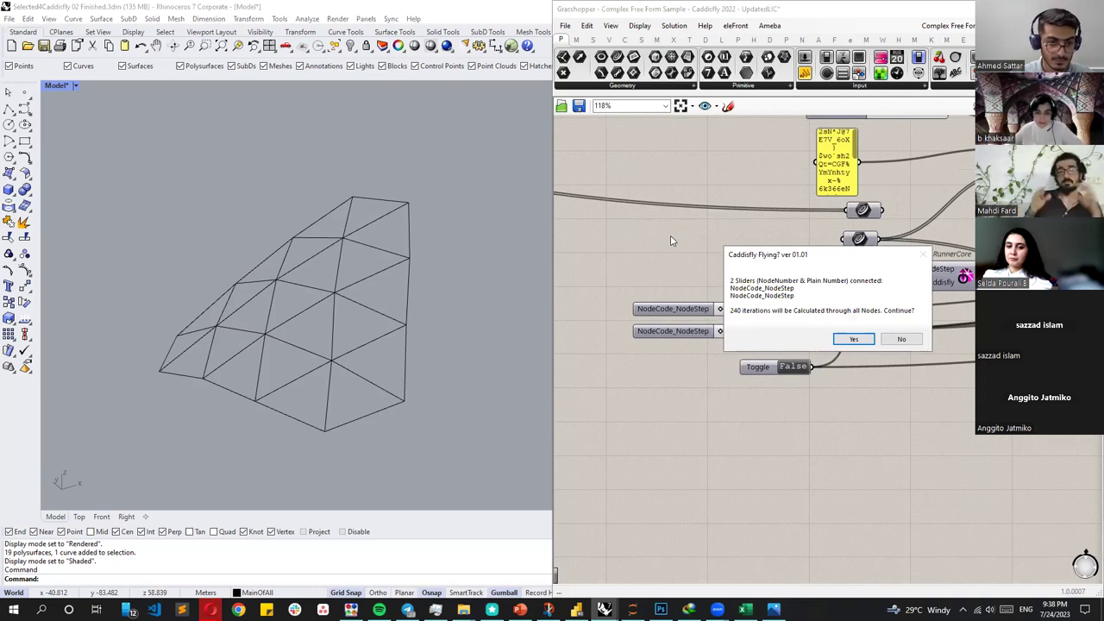
pyautogui.press('Return')
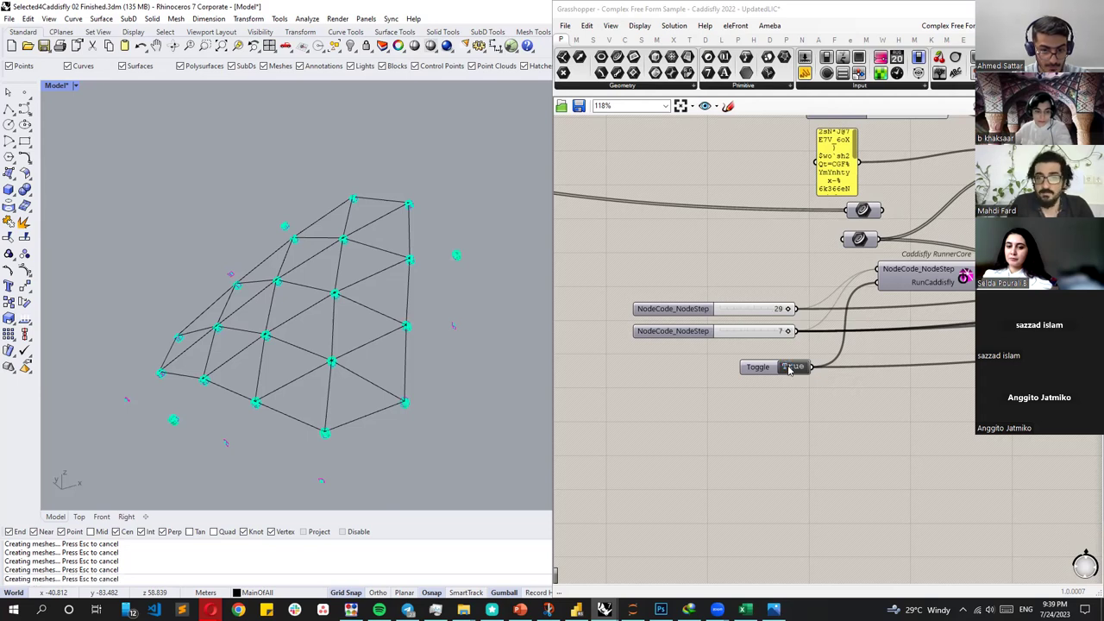
pyautogui.doubleClick(749, 369)
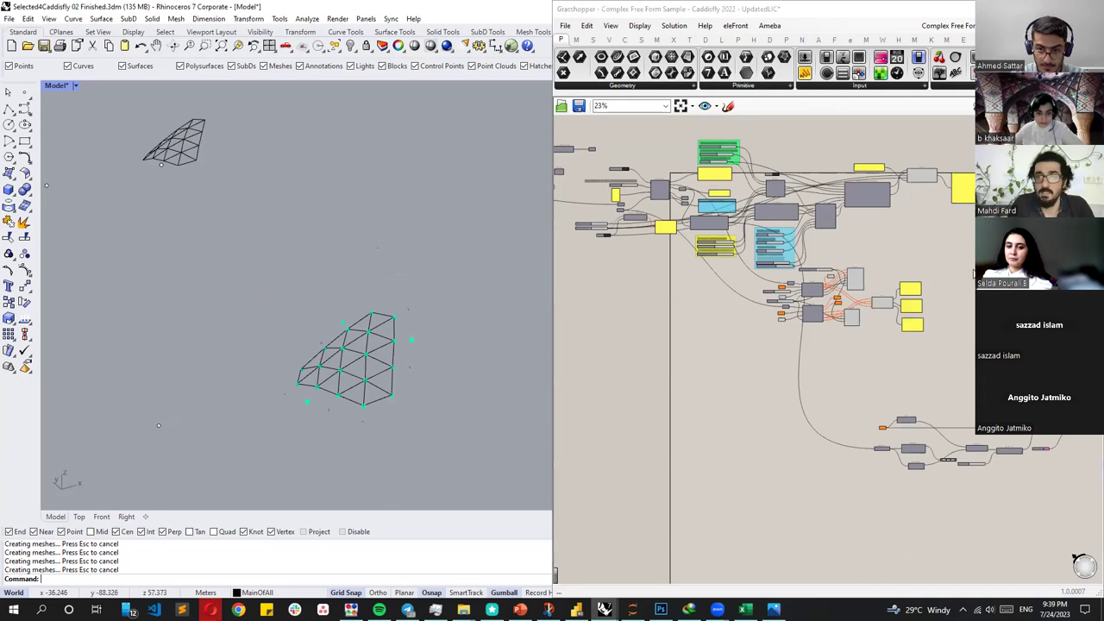
# Assign the selected node polysurfaces to NdShpr's BrpNdLyr parameter and the DF023 ProfileSCs layer's curves to PrflShpr's PrflScs parameter.
pyautogui.scroll(5, 973, 274)
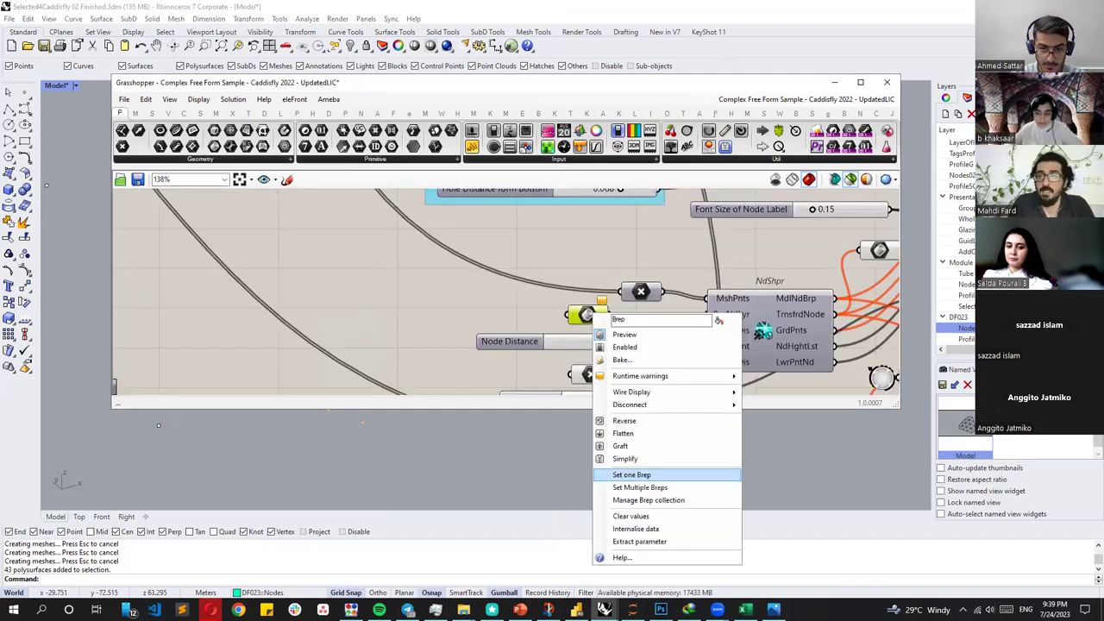
pyautogui.click(631, 474)
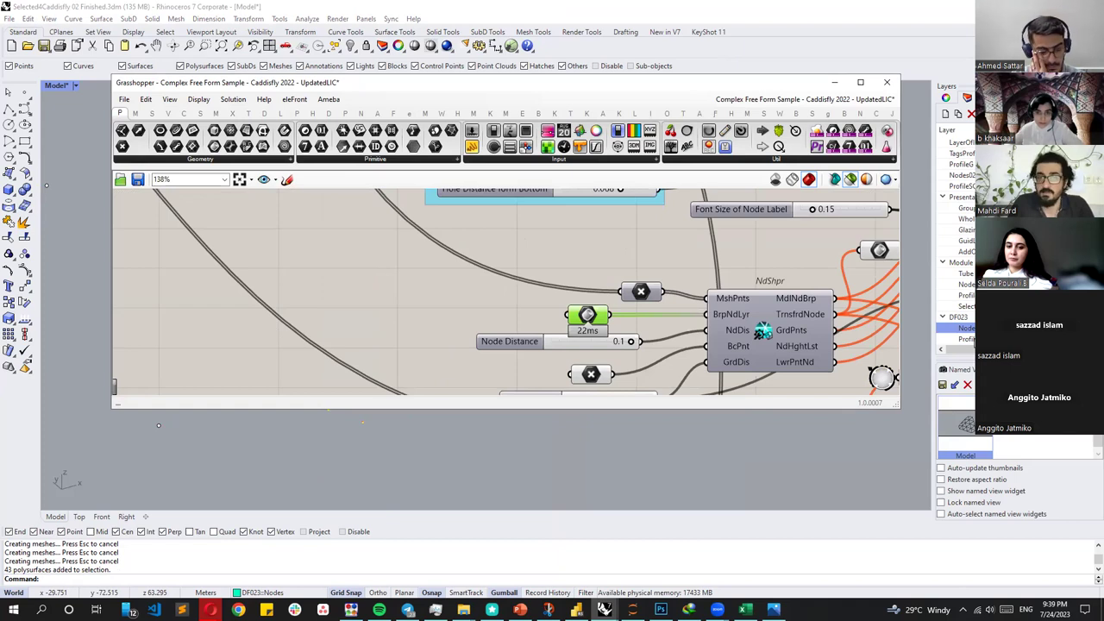
pyautogui.doubleClick(972, 339)
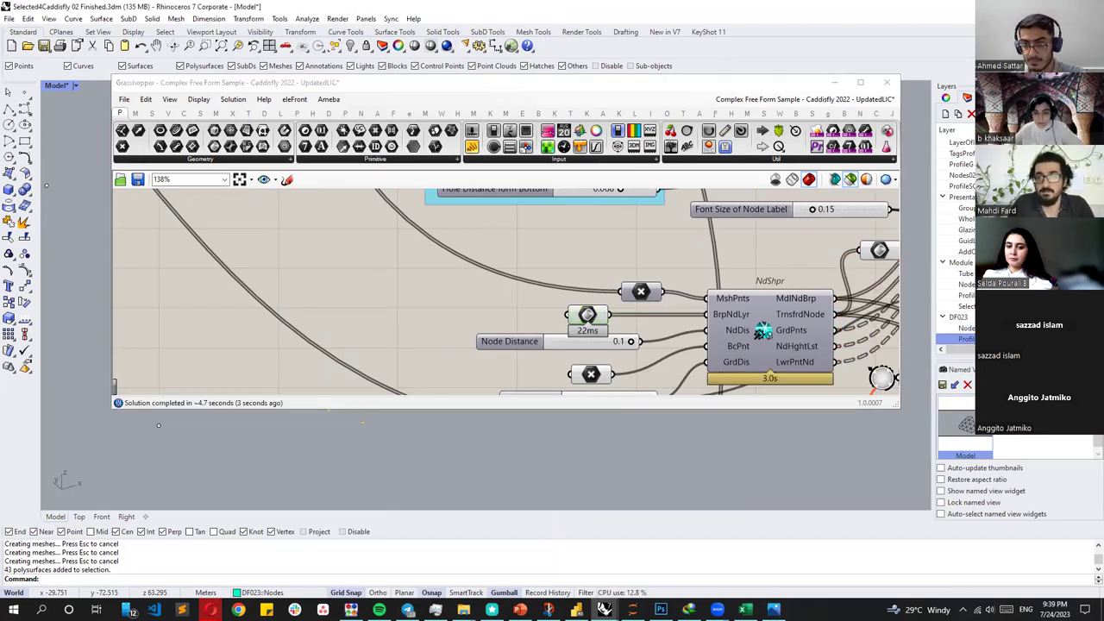
pyautogui.rightClick(1018, 521)
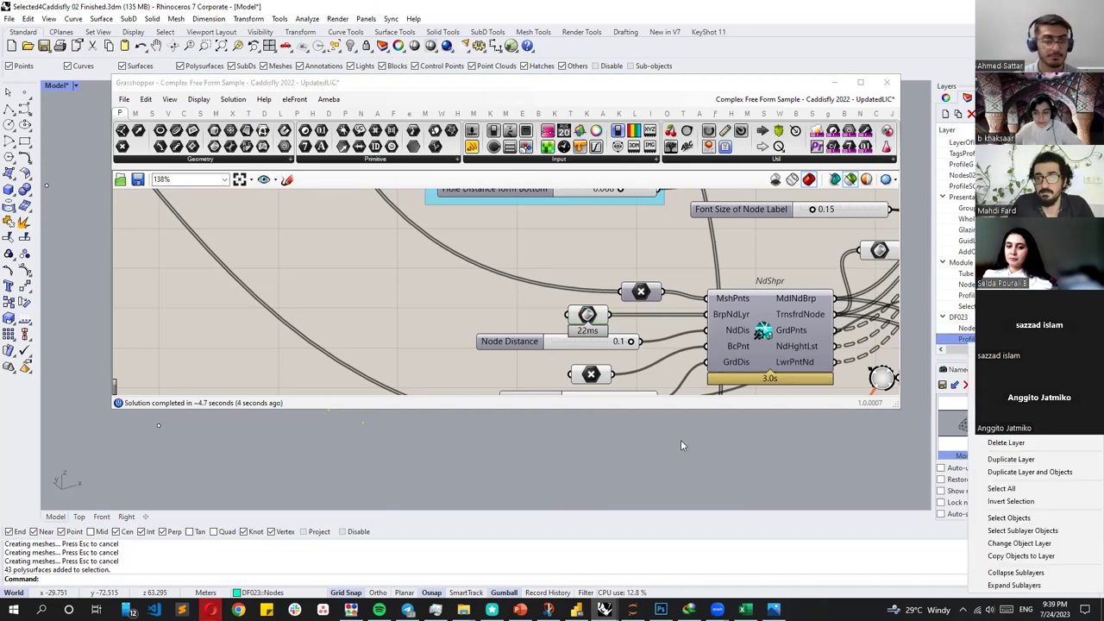
pyautogui.click(1029, 520)
pyautogui.moveTo(508, 282); pyautogui.dragTo(508, 310, button='right')
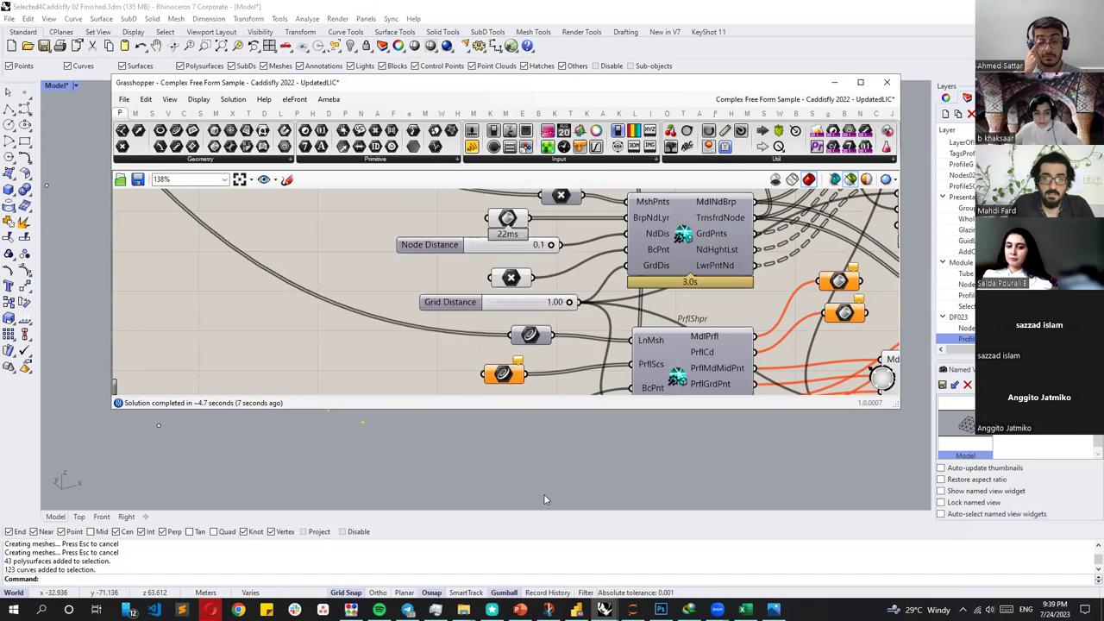
pyautogui.click(544, 494)
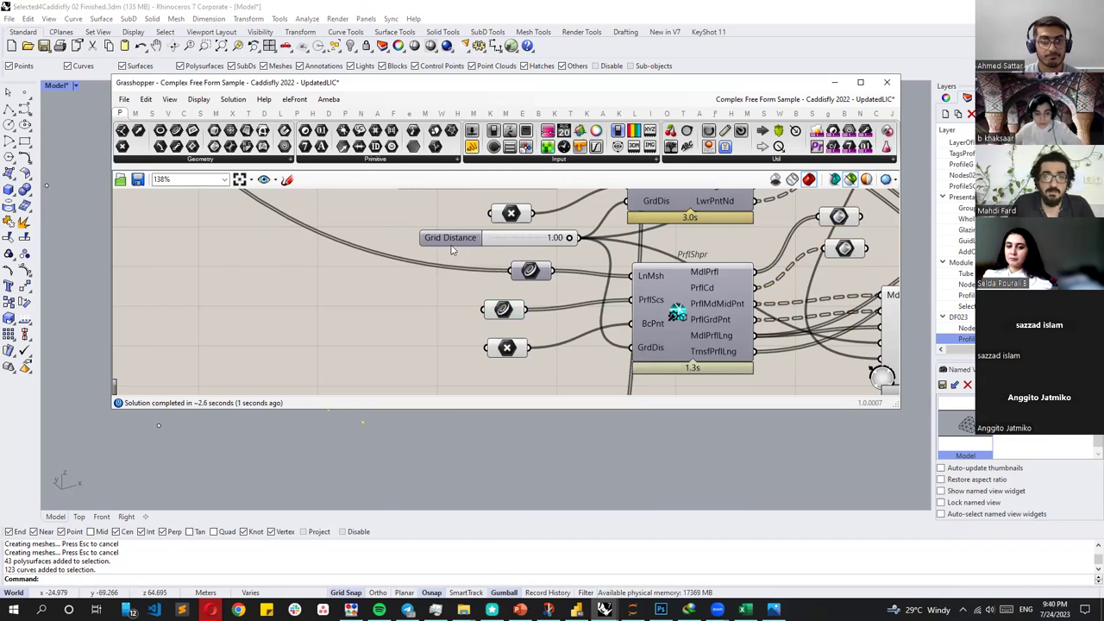
# Place Grasshopper beside the Rhino viewport and delete the stray nodes and profile curves along one side of the mesh.
pyautogui.press('super+Right')
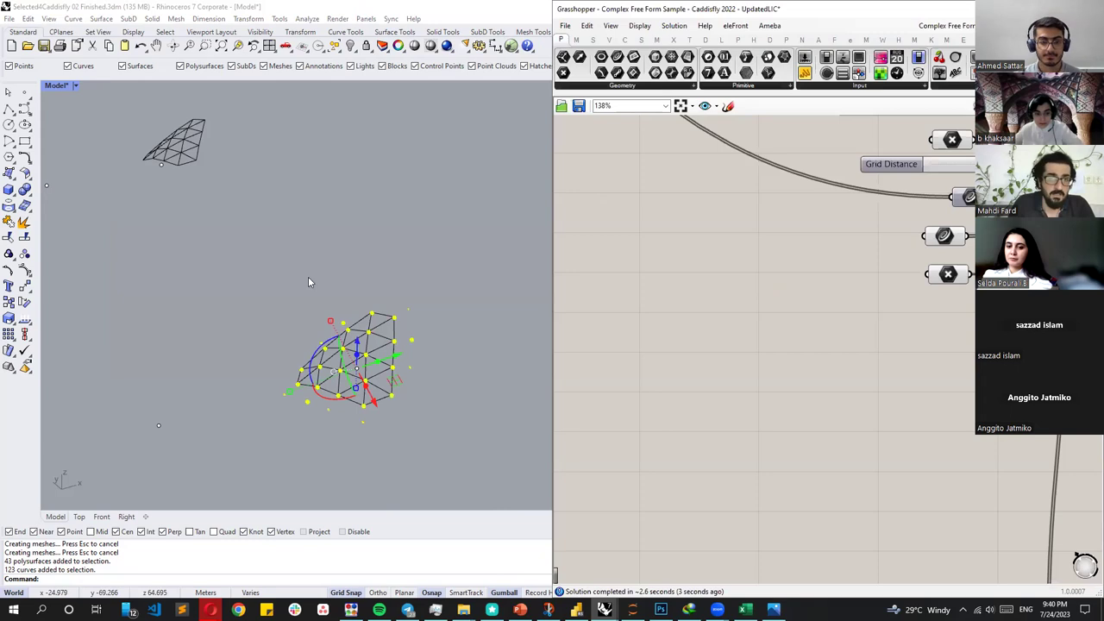
pyautogui.moveTo(308, 276); pyautogui.dragTo(338, 242, button='right')
pyautogui.scroll(3, 349, 239)
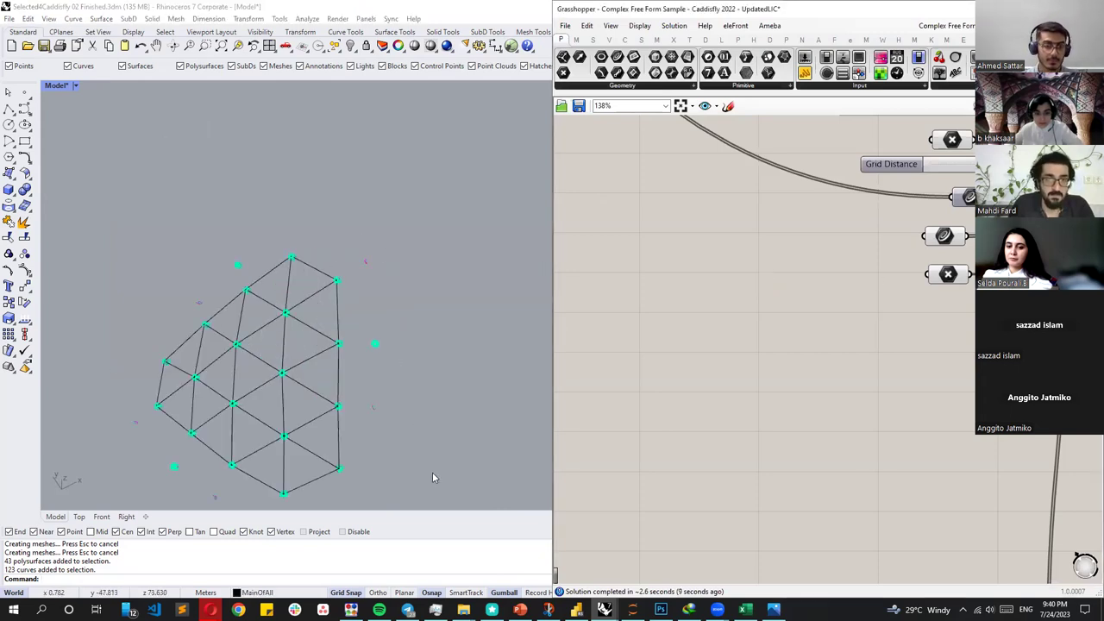
pyautogui.moveTo(356, 233); pyautogui.dragTo(432, 472)
pyautogui.press('Delete')
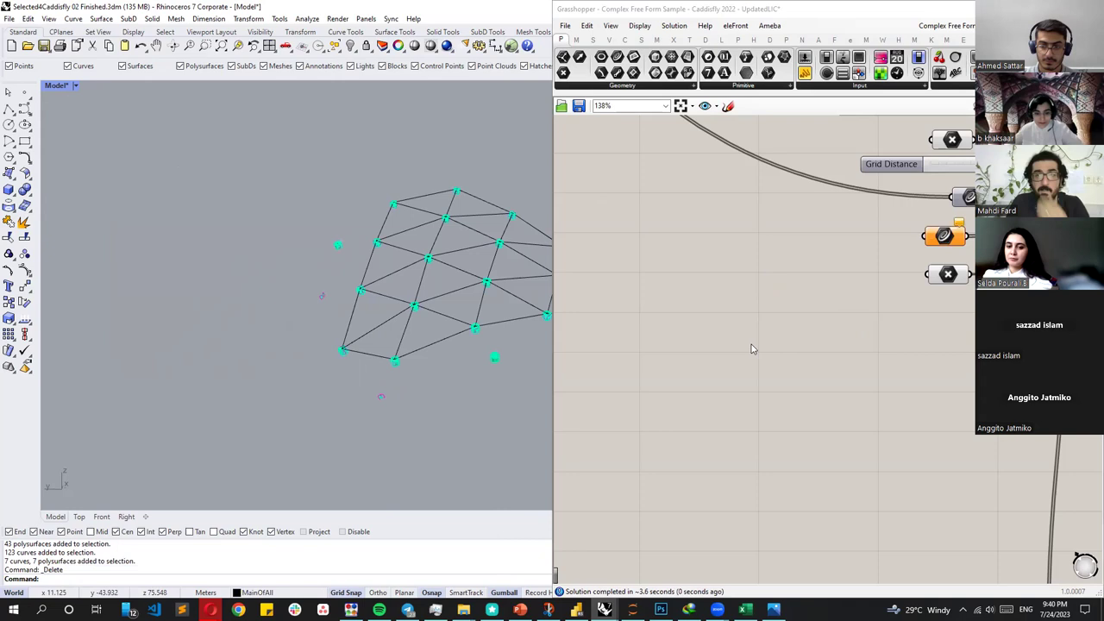
# Lock the Grasshopper solver and delete the stray nodes and profile curves along the next side of the mesh.
pyautogui.rightClick(766, 256)
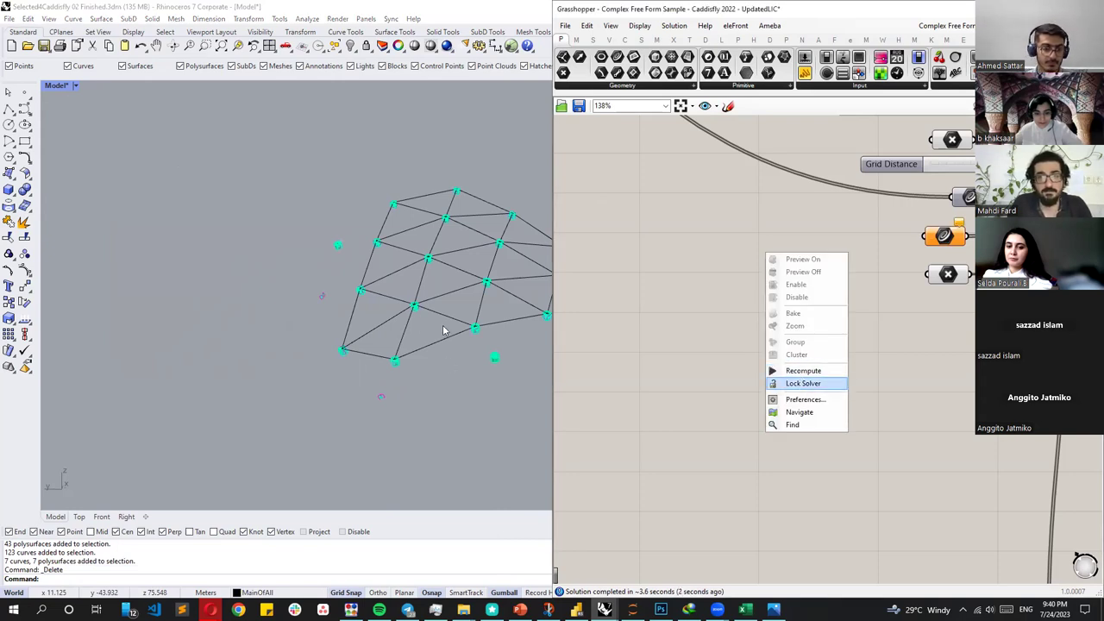
pyautogui.click(803, 383)
pyautogui.moveTo(318, 339); pyautogui.dragTo(123, 434, button='right')
pyautogui.moveTo(445, 337); pyautogui.dragTo(111, 432)
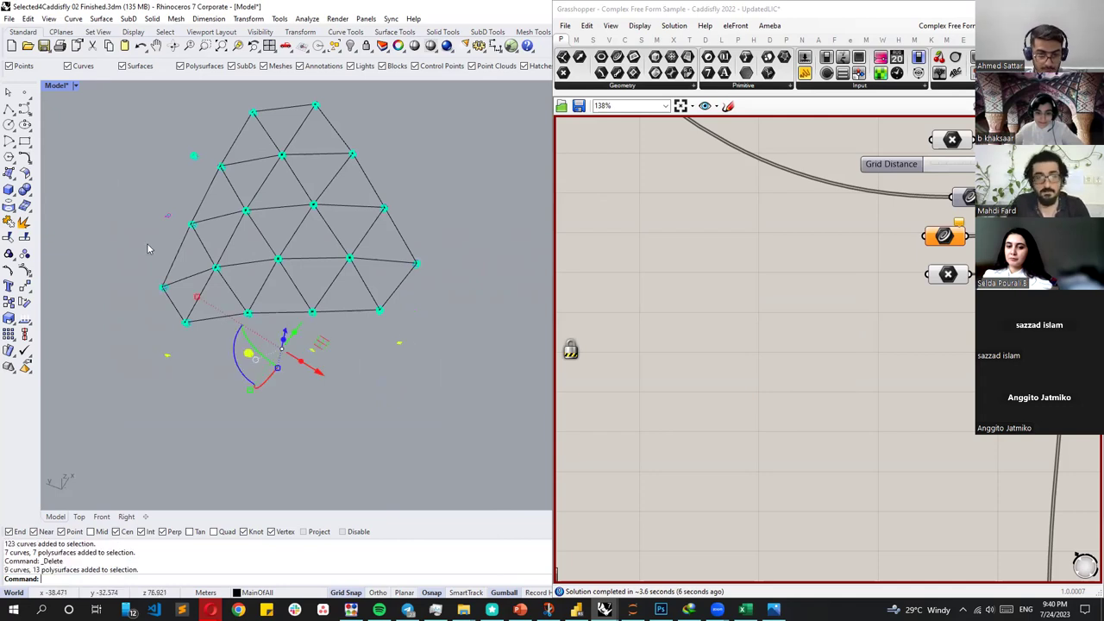
pyautogui.press('Delete')
# Delete the remaining stray nodes and profile curves outside the last side of the mesh.
pyautogui.moveTo(194, 236); pyautogui.dragTo(195, 244, button='right')
pyautogui.scroll(-3, 195, 245)
pyautogui.moveTo(156, 226); pyautogui.dragTo(239, 439)
pyautogui.press('Delete')
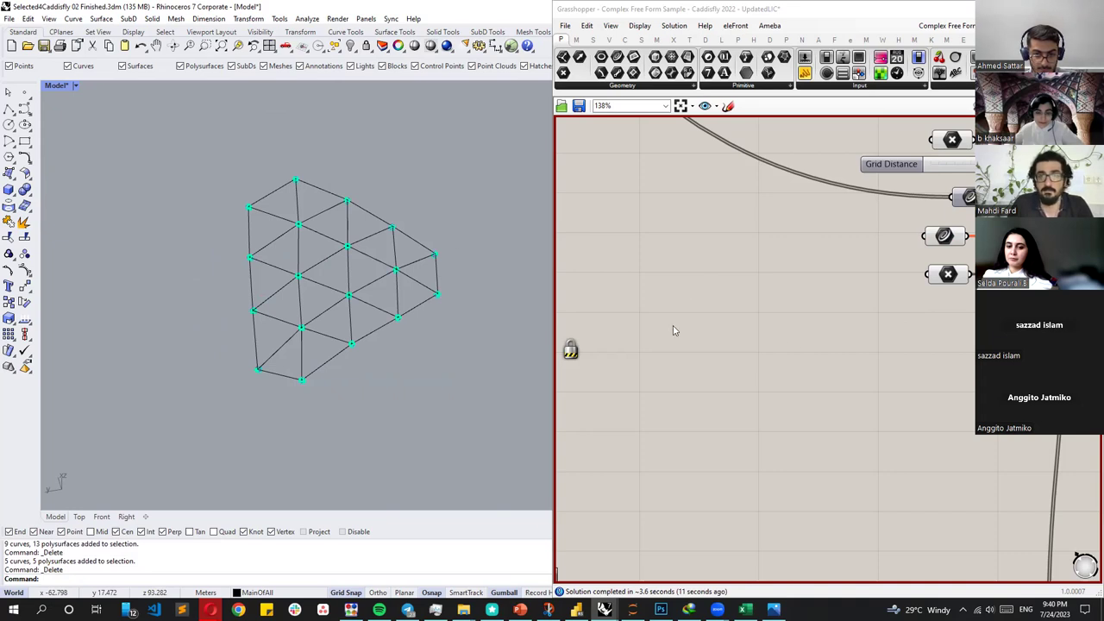
# Unlock the Grasshopper solver to recompute NdShpr and PrflShpr, and float the Grasshopper window over the Rhino viewport.
pyautogui.moveTo(781, 414); pyautogui.dragTo(638, 445, button='right')
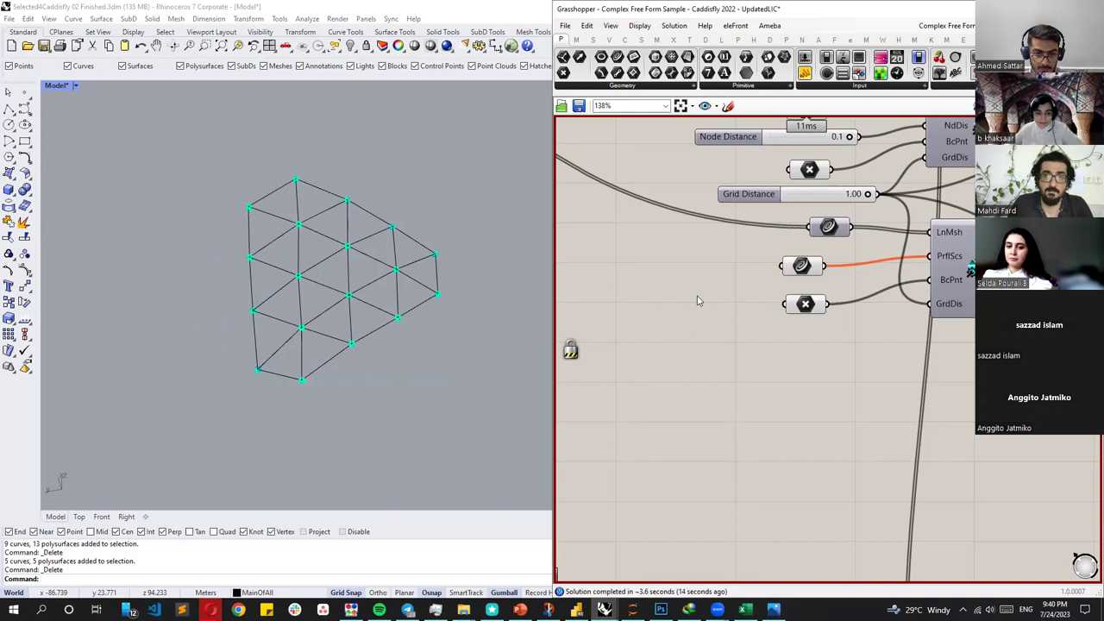
pyautogui.moveTo(781, 245); pyautogui.dragTo(702, 395, button='right')
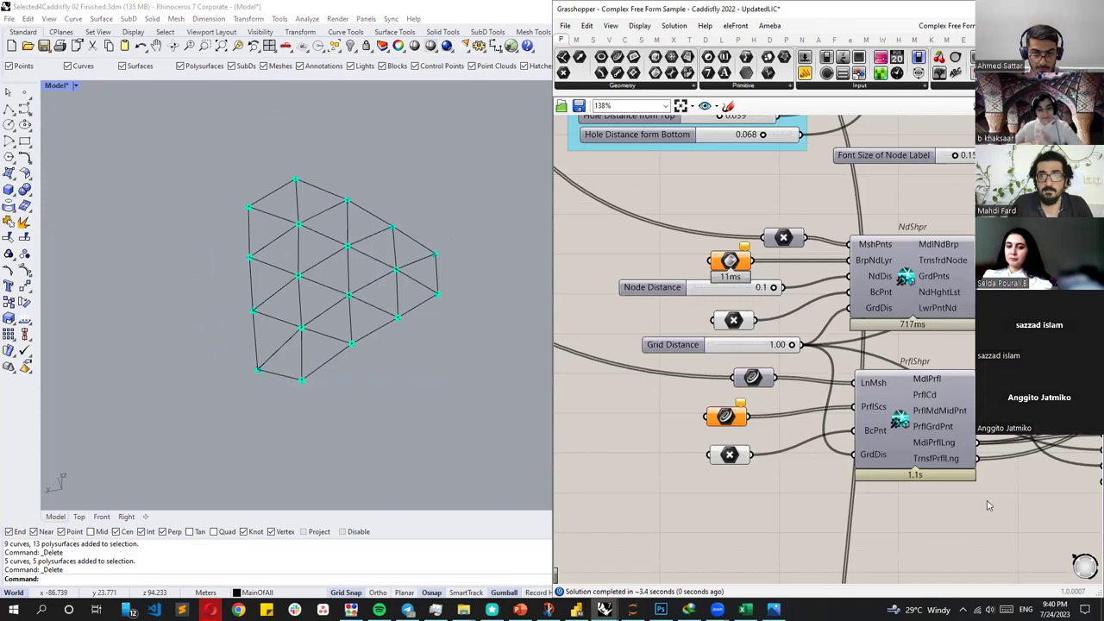
pyautogui.moveTo(848, 9); pyautogui.dragTo(468, 115)
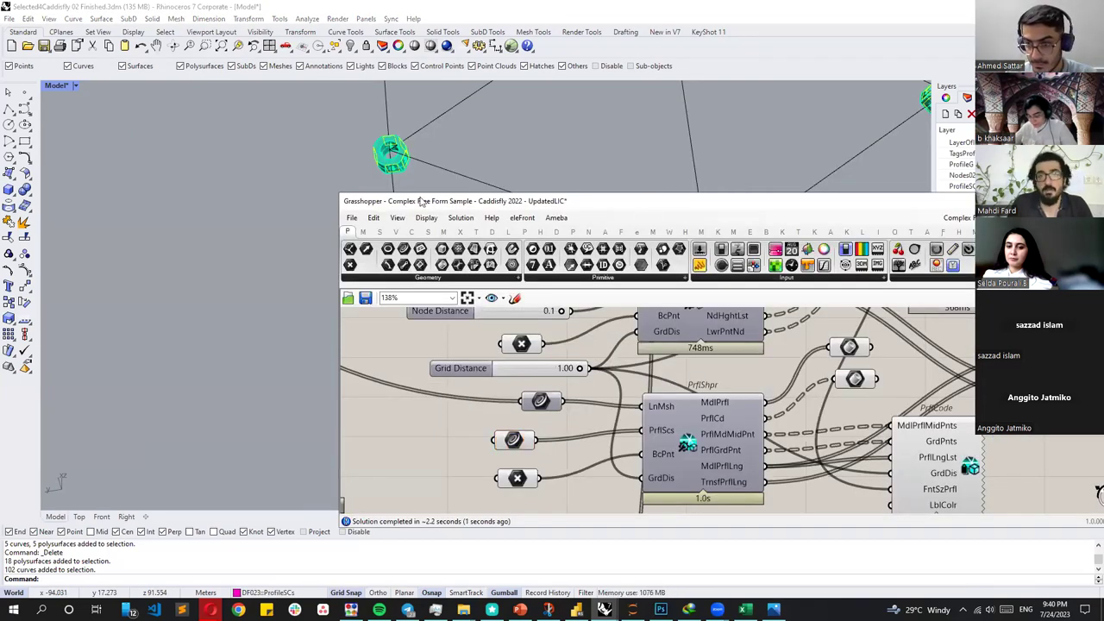
# Place Grasshopper beside the Rhino viewport and examine the laid-out nodes with their codes, heights and maximum diameters.
pyautogui.press('super+Right')
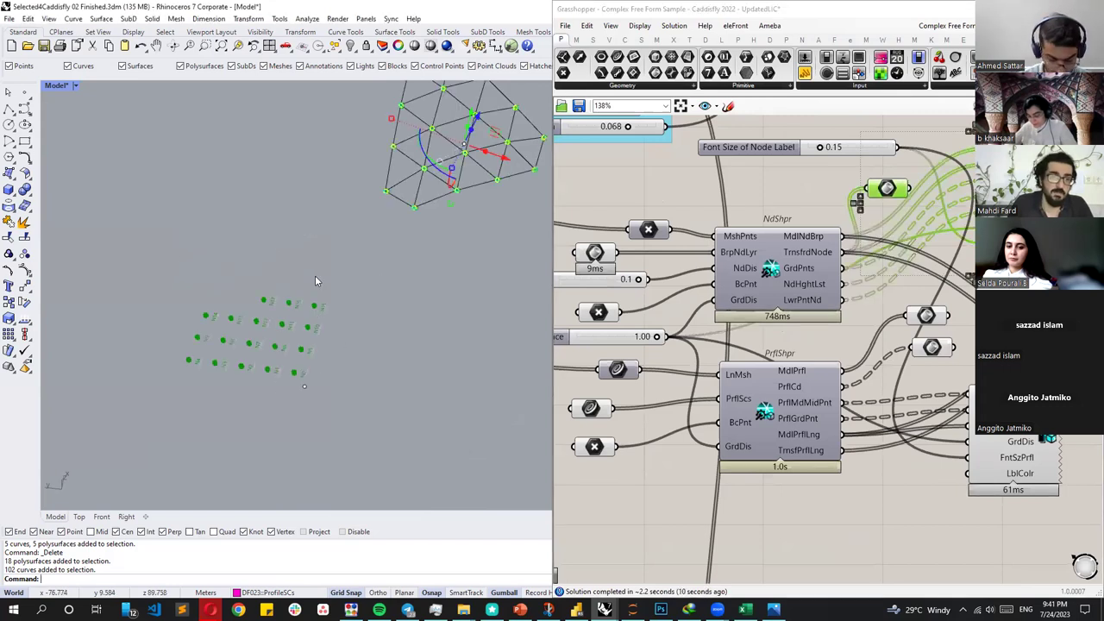
pyautogui.scroll(5, 294, 263)
pyautogui.scroll(5, 260, 244)
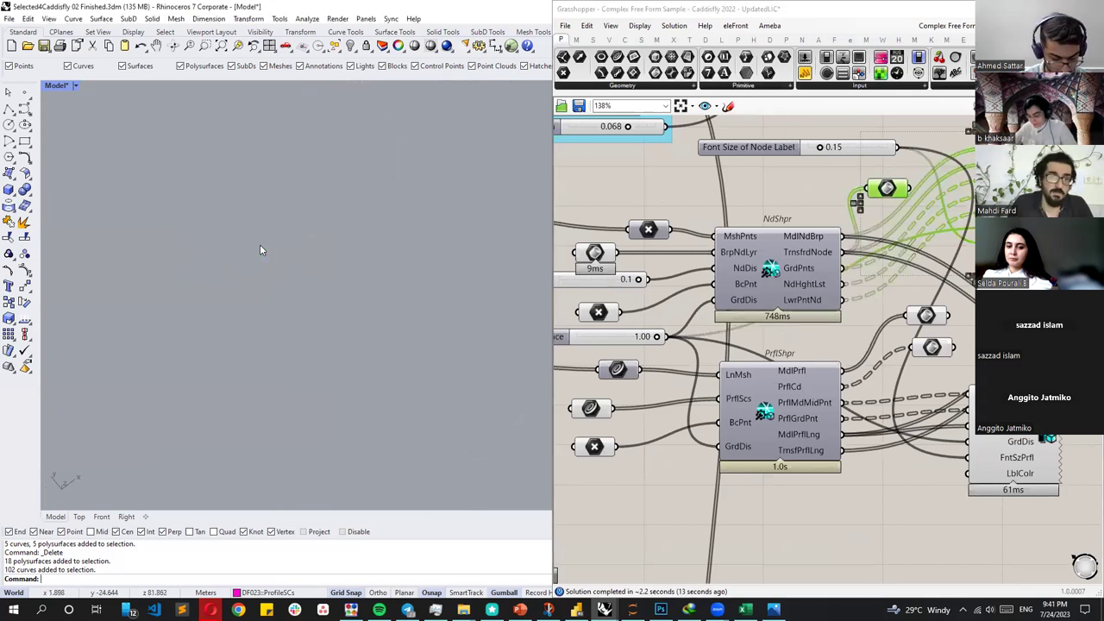
pyautogui.scroll(-3, 412, 258)
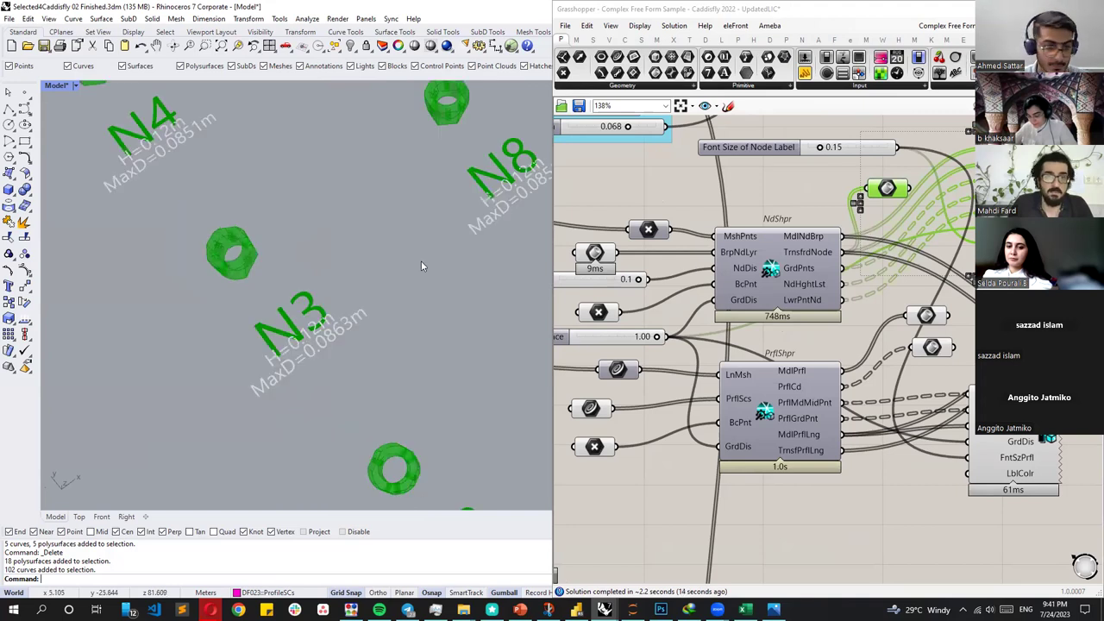
pyautogui.scroll(-3, 421, 260)
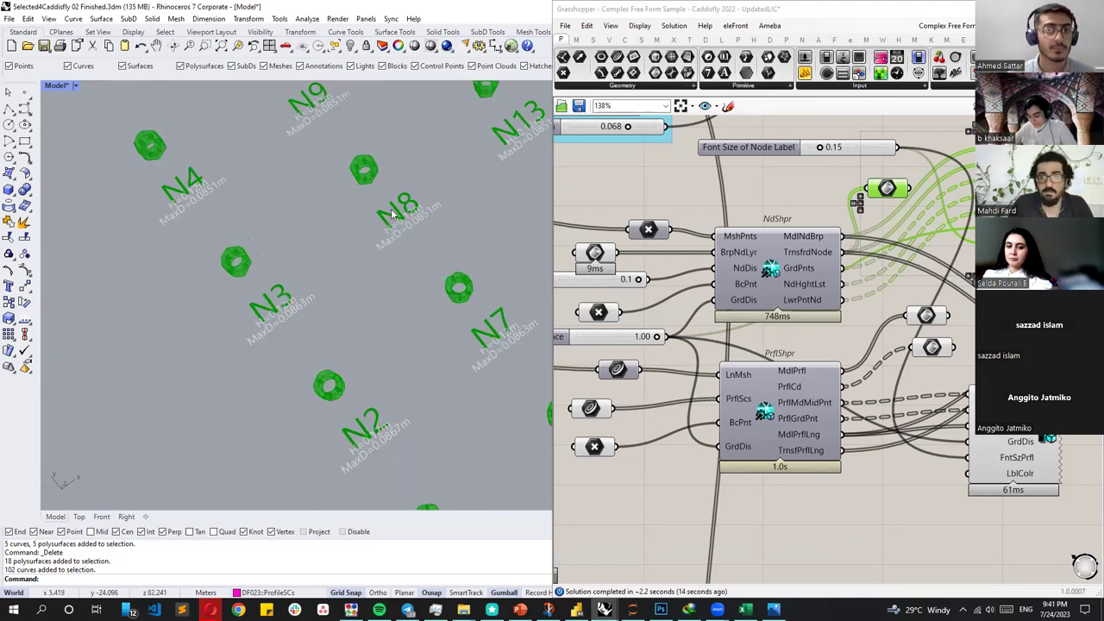
# Highlight the geometry container fed by PrflShpr's MdlPrfl output and examine the profiles in the assembled structure.
pyautogui.moveTo(392, 211); pyautogui.dragTo(855, 333, button='right')
pyautogui.moveTo(418, 304); pyautogui.dragTo(298, 276, button='right')
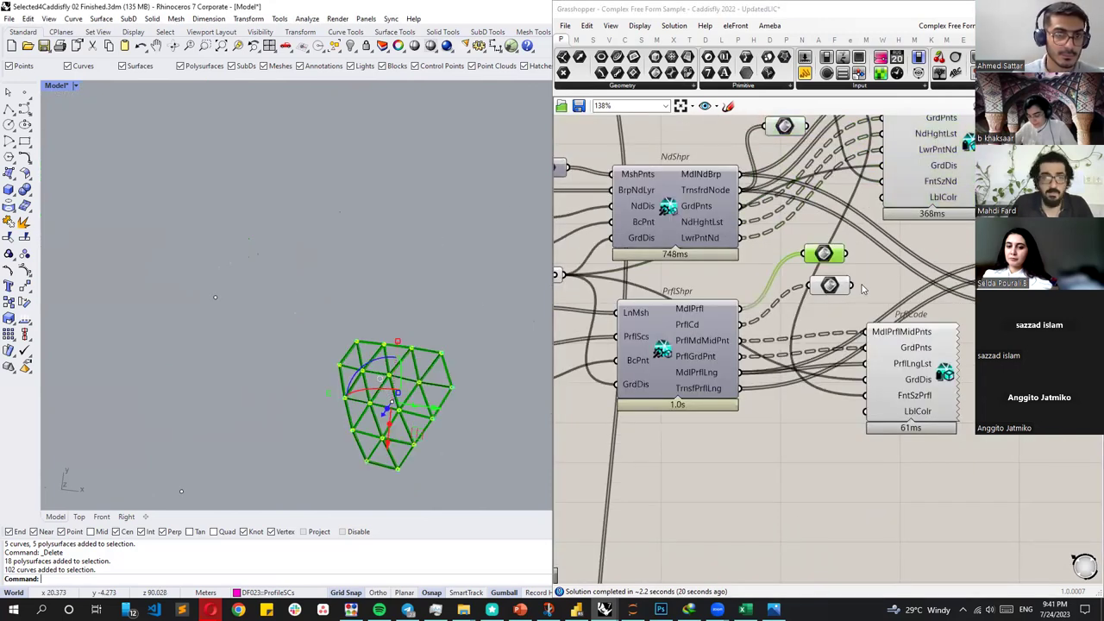
pyautogui.scroll(6, 386, 448)
pyautogui.keyDown('shift'); pyautogui.moveTo(223, 295); pyautogui.dragTo(381, 234, button='right'); pyautogui.keyUp('shift')
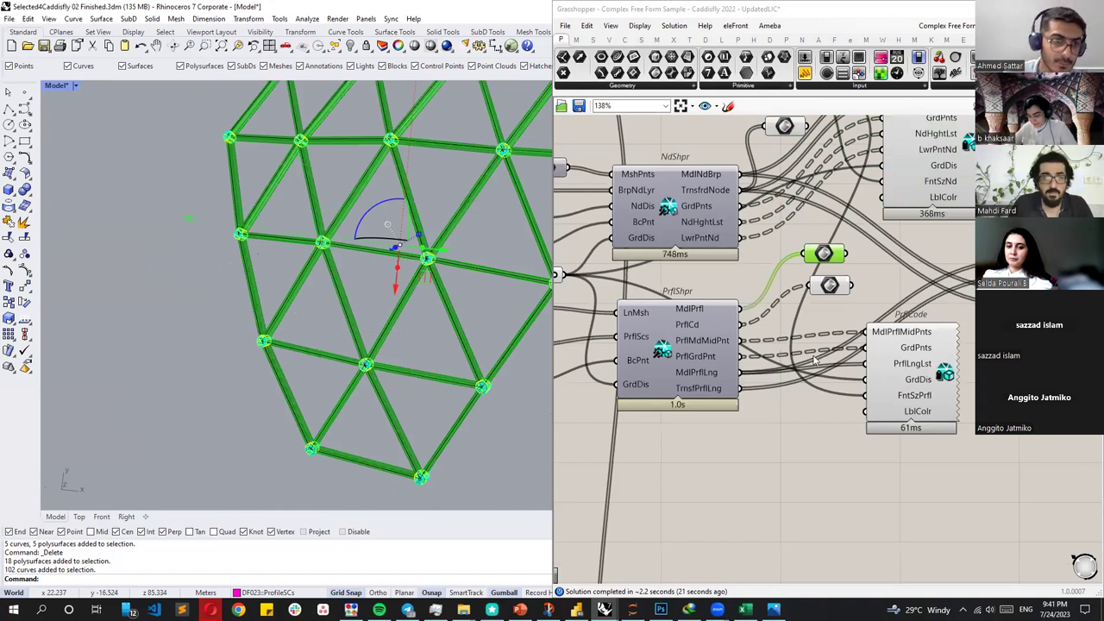
# Highlight the geometry container fed by PrflCd together with PrflCode and examine the laid-out profiles with their codes and lengths.
pyautogui.click(830, 285)
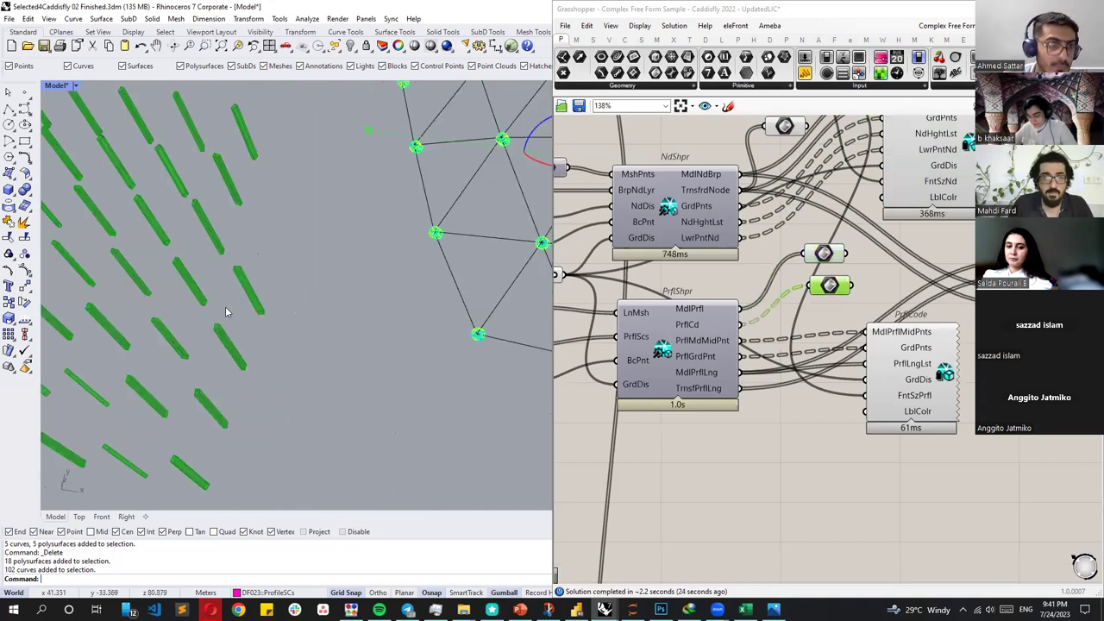
pyautogui.moveTo(248, 231); pyautogui.dragTo(265, 197, button='right')
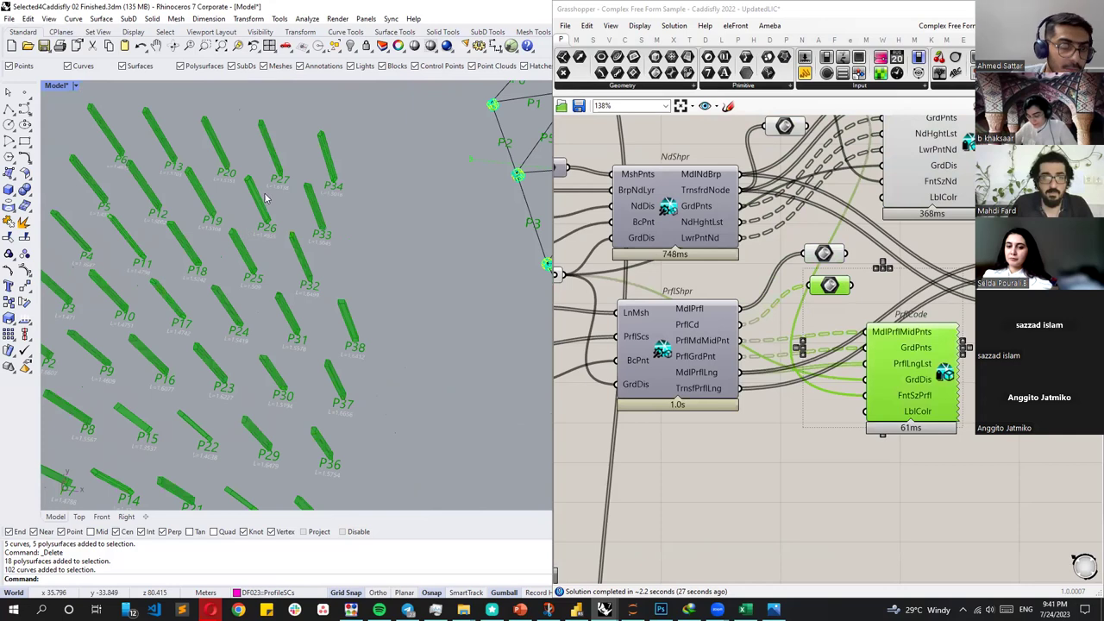
pyautogui.scroll(2, 266, 197)
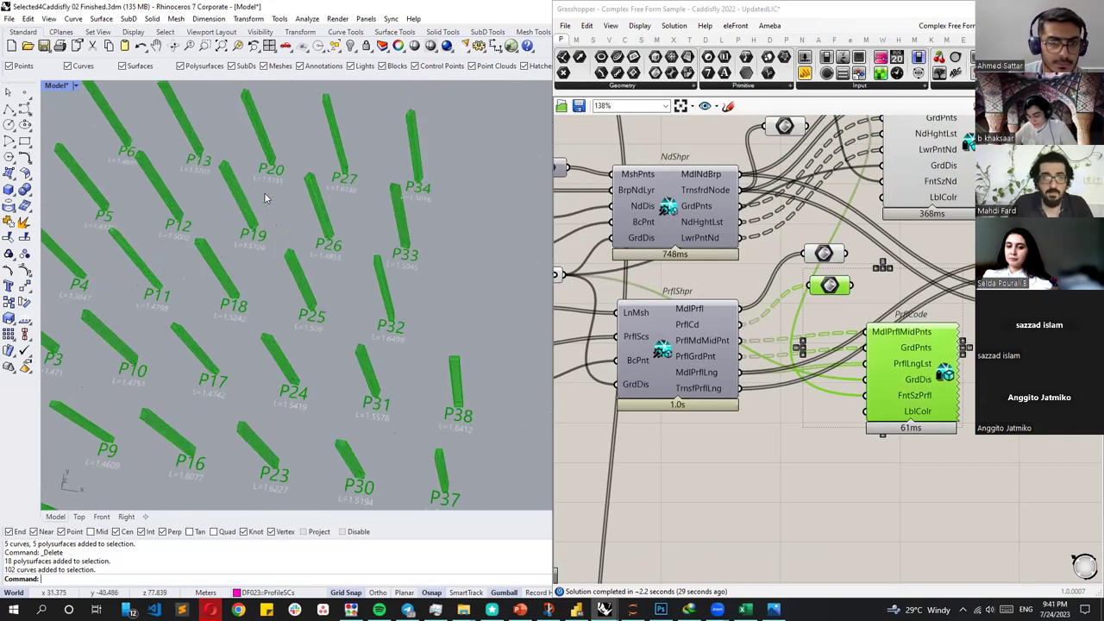
pyautogui.scroll(-2, 319, 214)
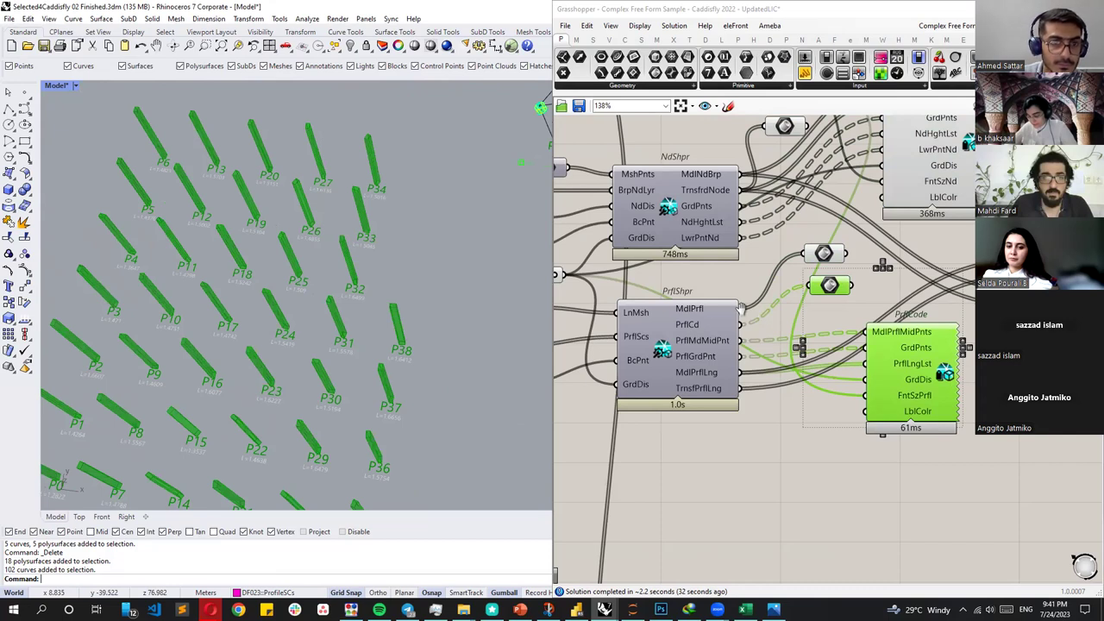
# Examine the NdCode and Rptr components and the report panels for profile checks, total length and node checks.
pyautogui.moveTo(905, 309); pyautogui.dragTo(782, 440, button='right')
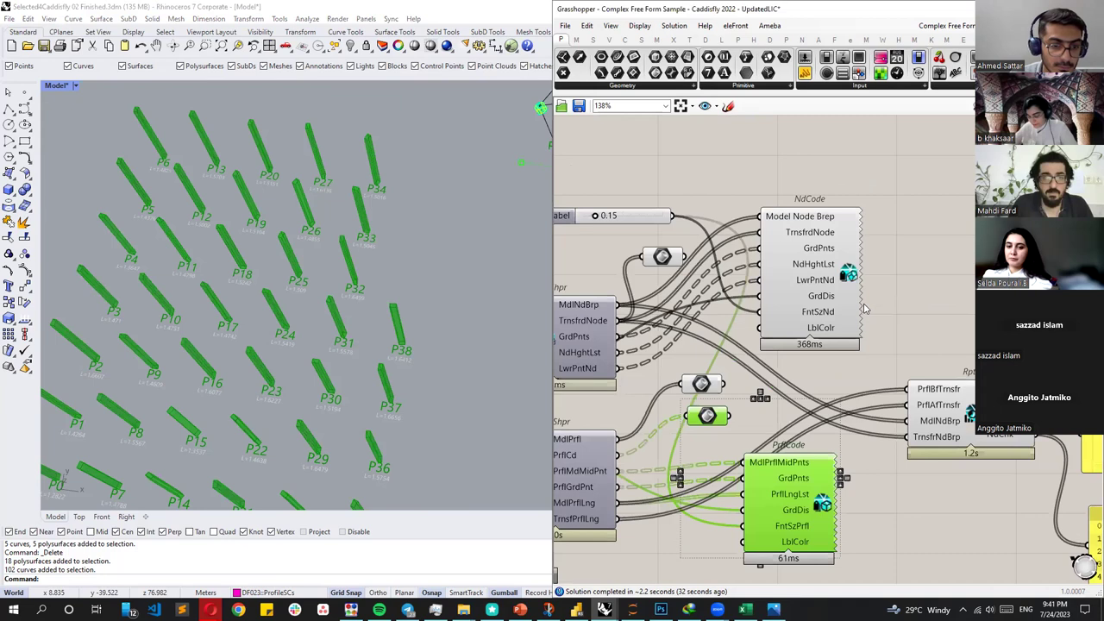
pyautogui.moveTo(864, 308); pyautogui.dragTo(712, 270, button='right')
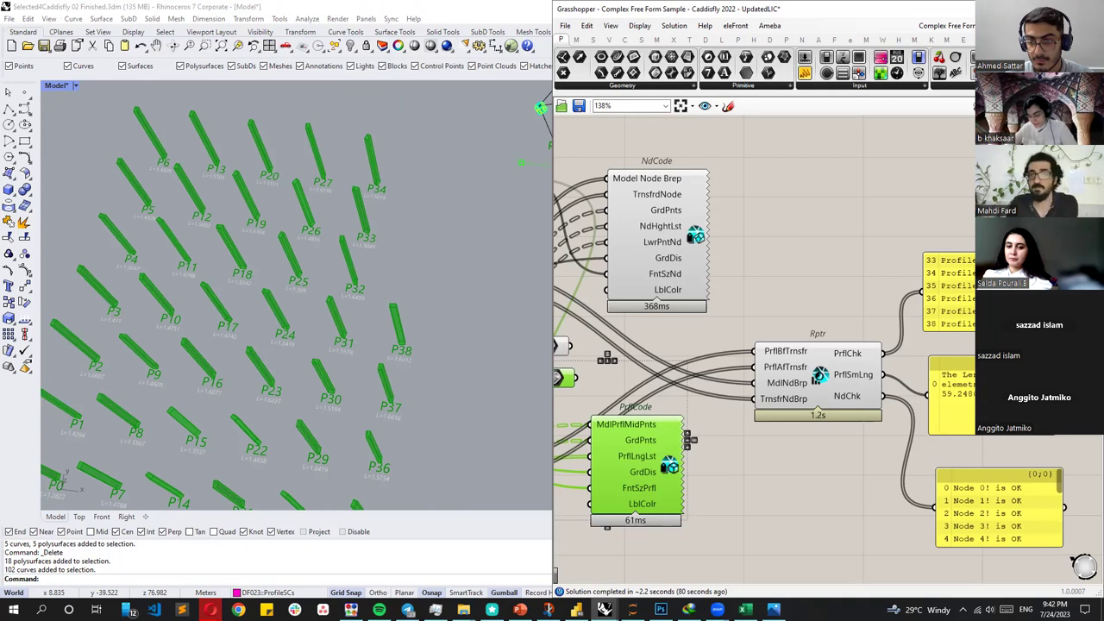
pyautogui.moveTo(590, 289); pyautogui.dragTo(867, 310, button='right')
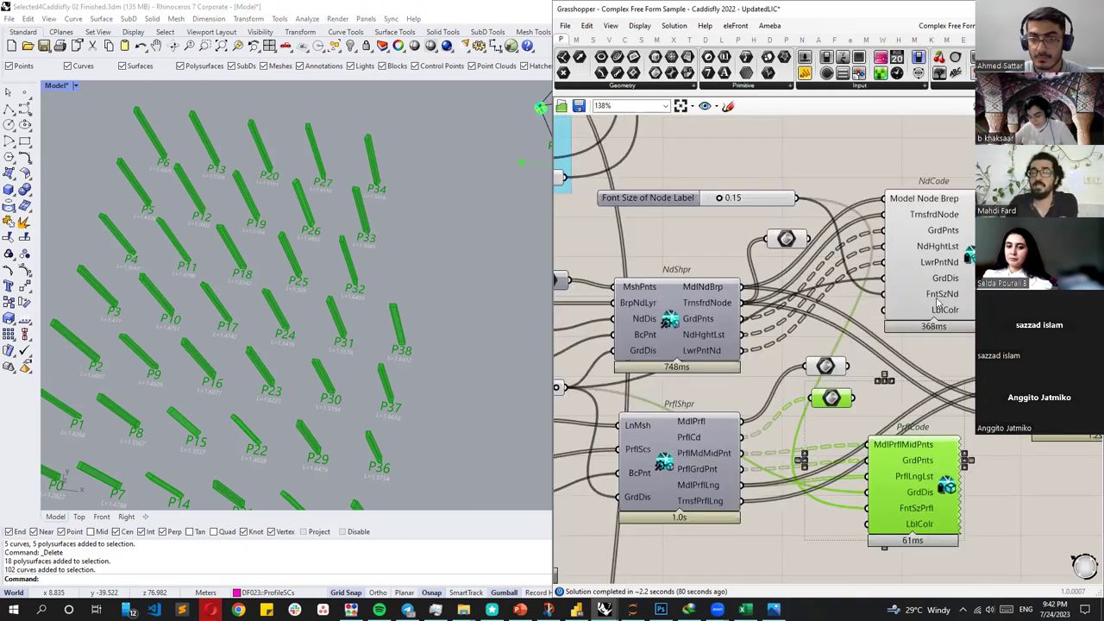
# Clear the component selection and review the MshAnlzr component with the Profile Dimensions and Cutters Outer Radius sliders.
pyautogui.scroll(-5, 938, 302)
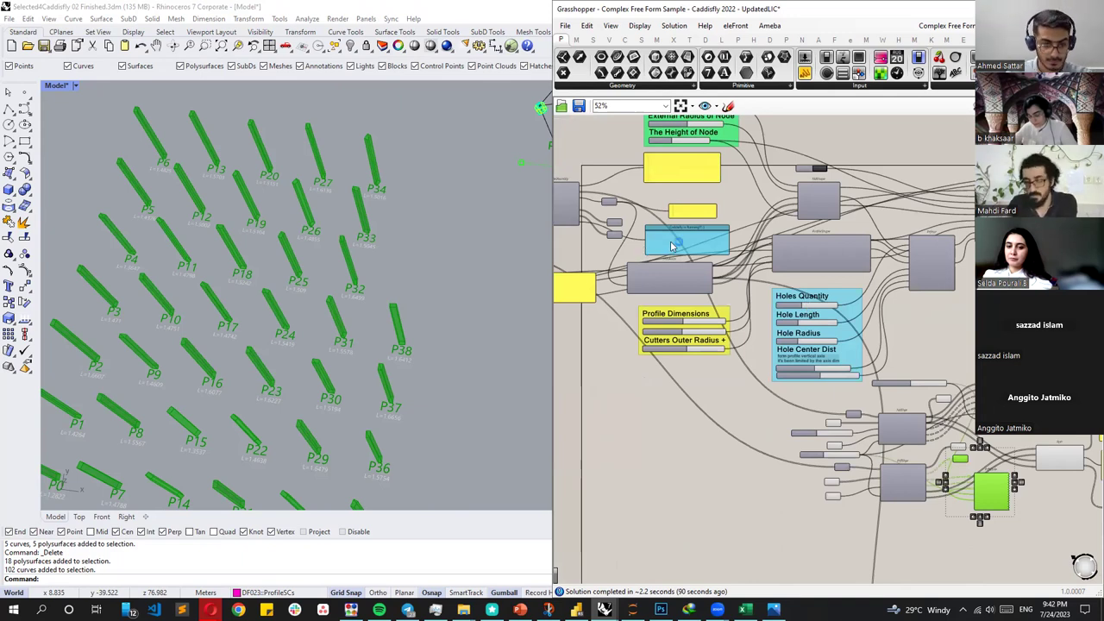
pyautogui.scroll(3, 672, 246)
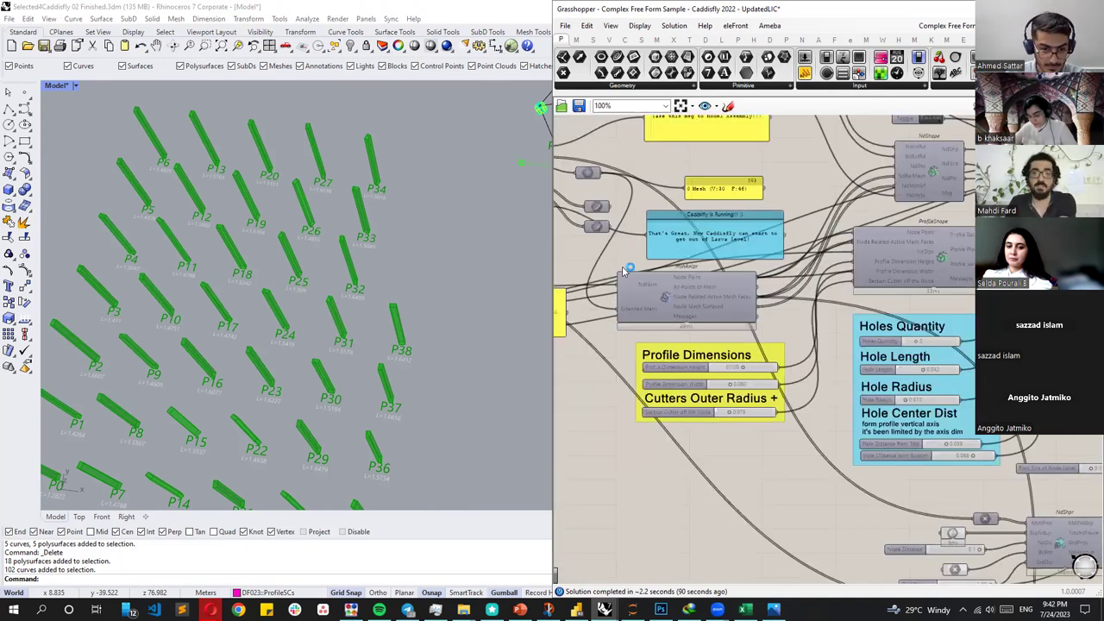
pyautogui.scroll(2, 624, 271)
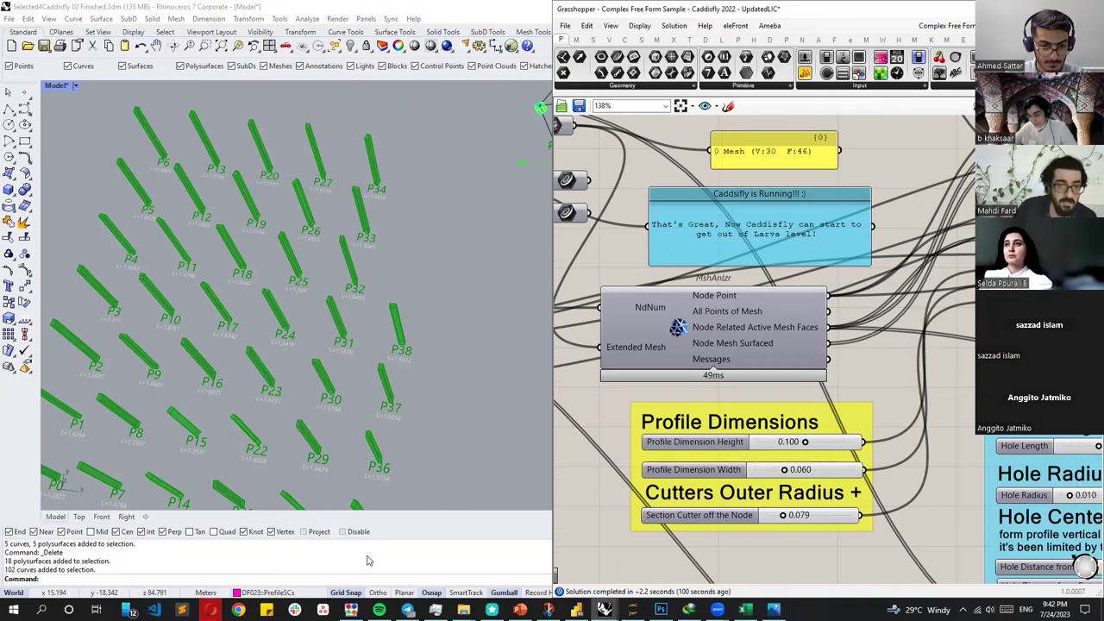
pyautogui.click(611, 407)
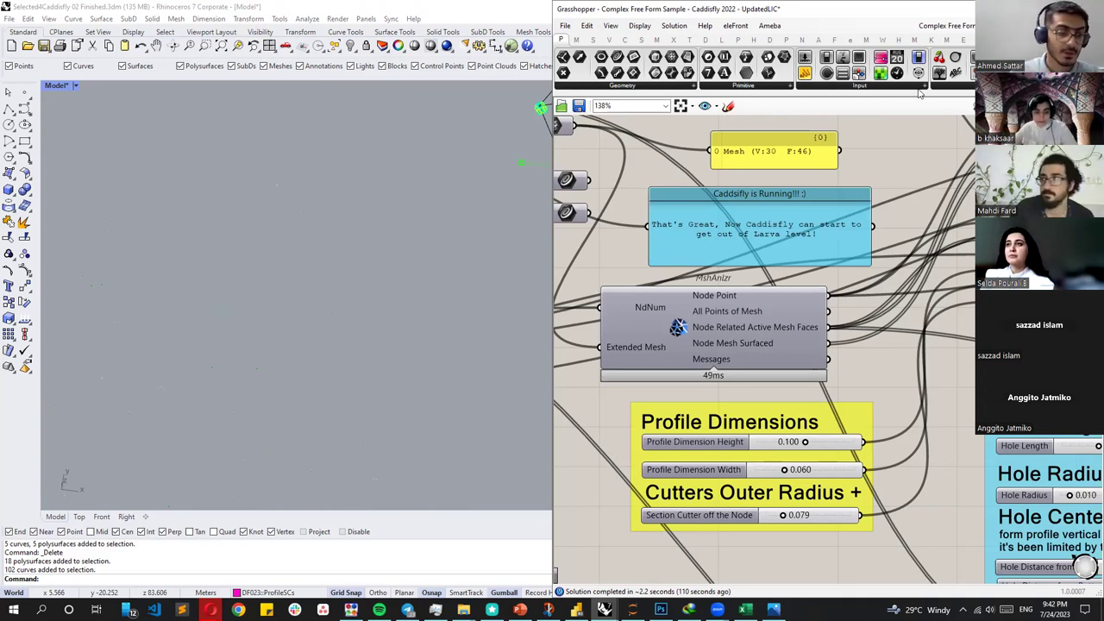
pyautogui.scroll(-2, 606, 409)
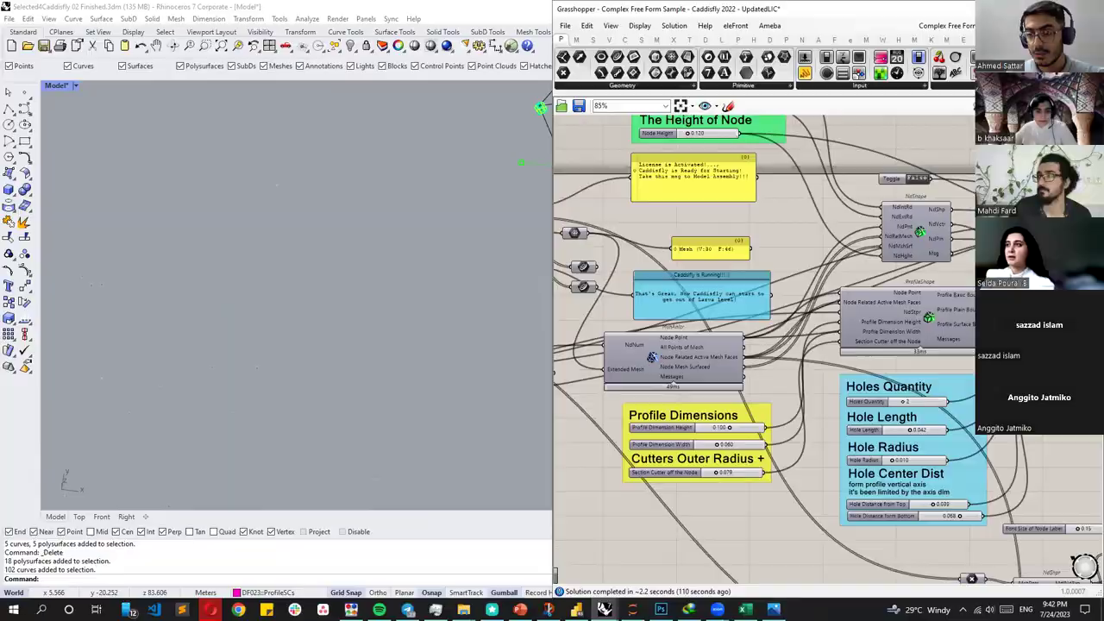